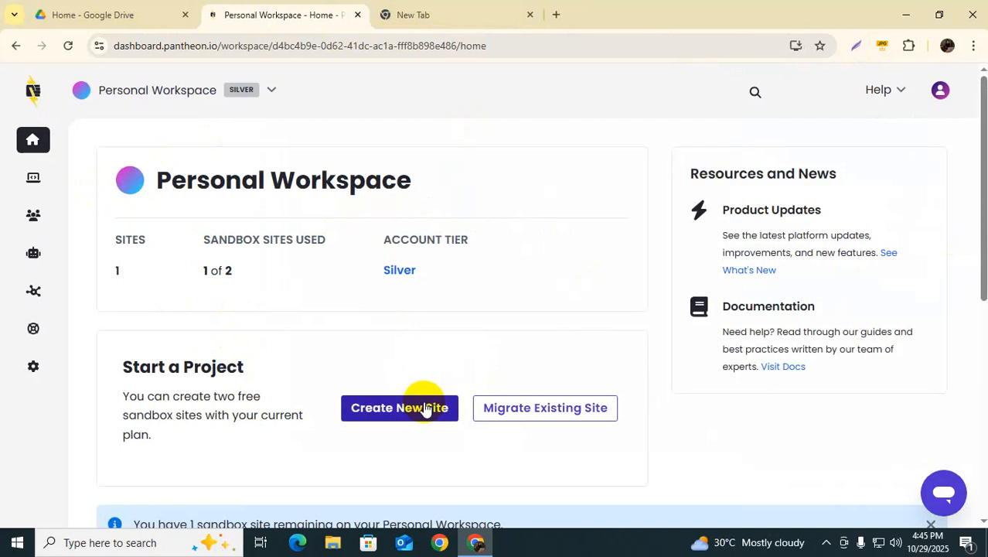
Step: Scroll down to Sites and open the IT SKILLS ACADEMY site card
{"action": "mouse_move", "coordinate": [24, 191]}
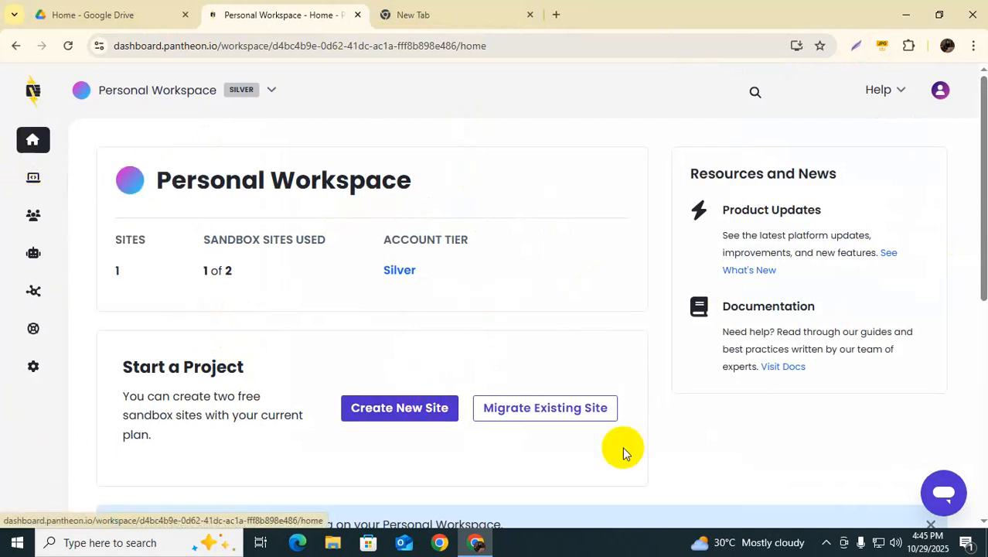
{"action": "scroll", "coordinate": [312, 326], "scroll_direction": "down", "scroll_amount": 4}
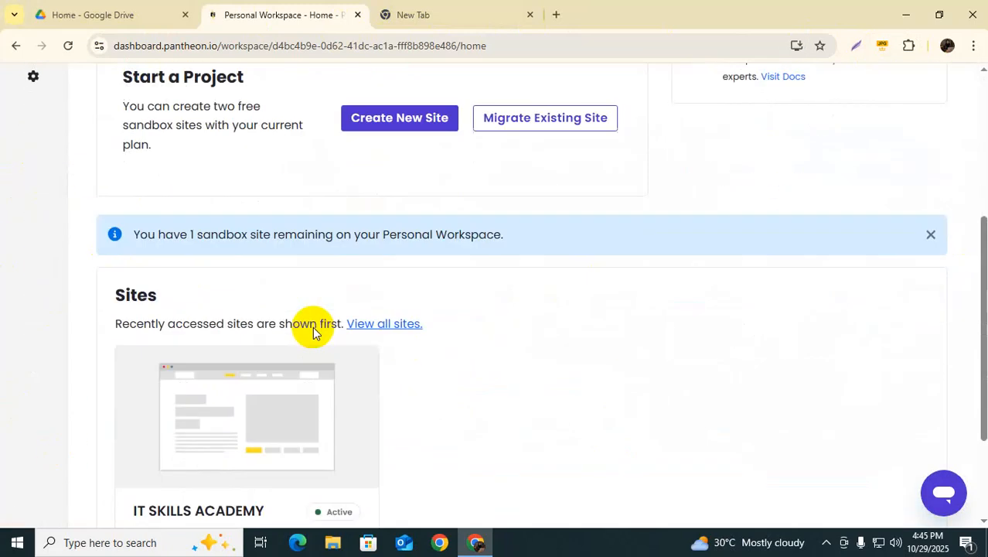
{"action": "scroll", "coordinate": [229, 401], "scroll_direction": "down", "scroll_amount": 2}
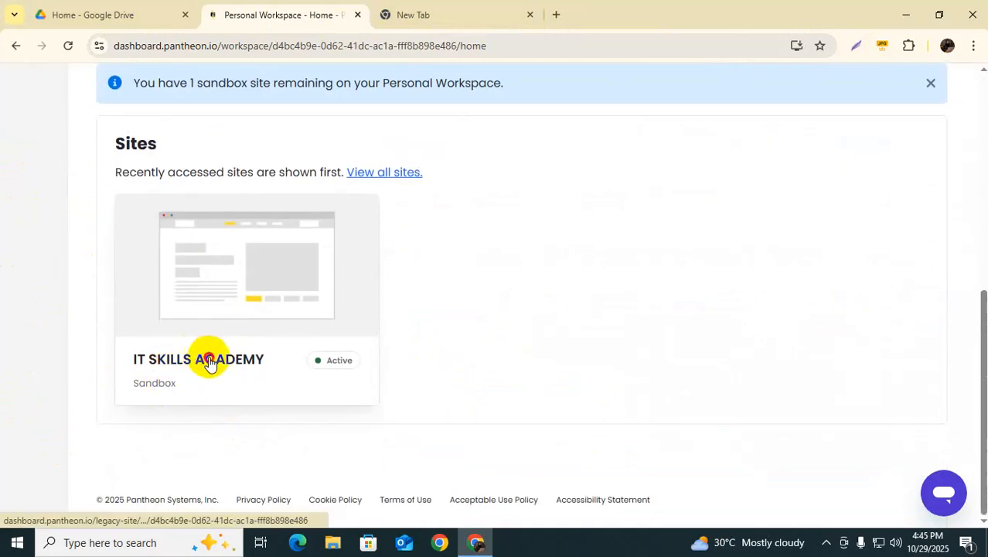
{"action": "left_click", "coordinate": [208, 357]}
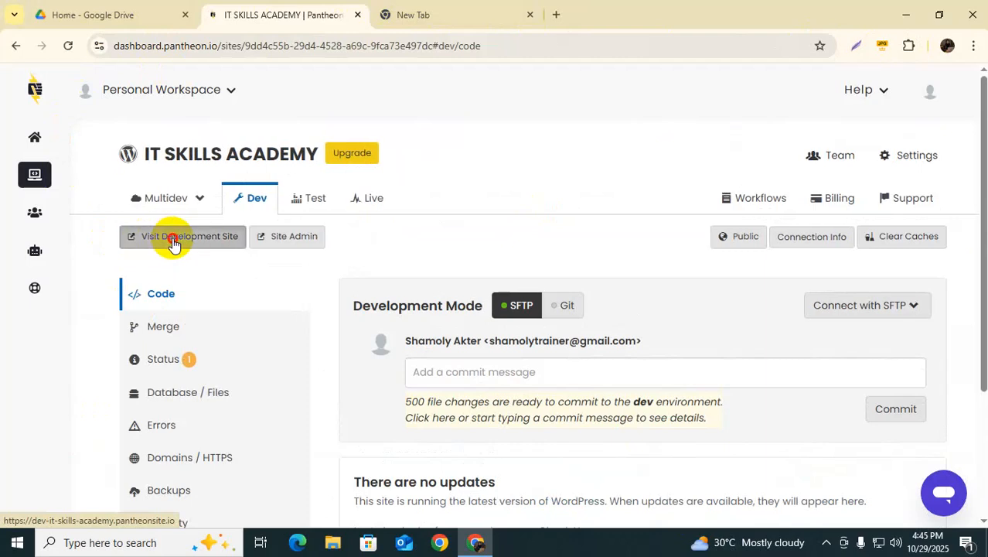
Step: Use Visit Development Site to open the IT SKILLS ACADEMY front end in a new tab
{"action": "left_click", "coordinate": [173, 245]}
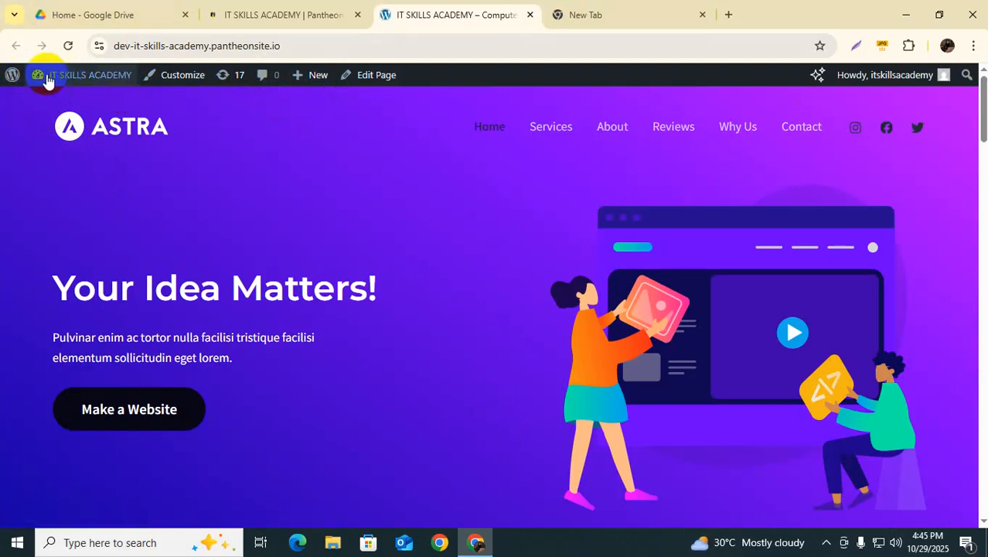
Step: Go to the WordPress admin Dashboard from the admin bar site menu
{"action": "mouse_move", "coordinate": [305, 84]}
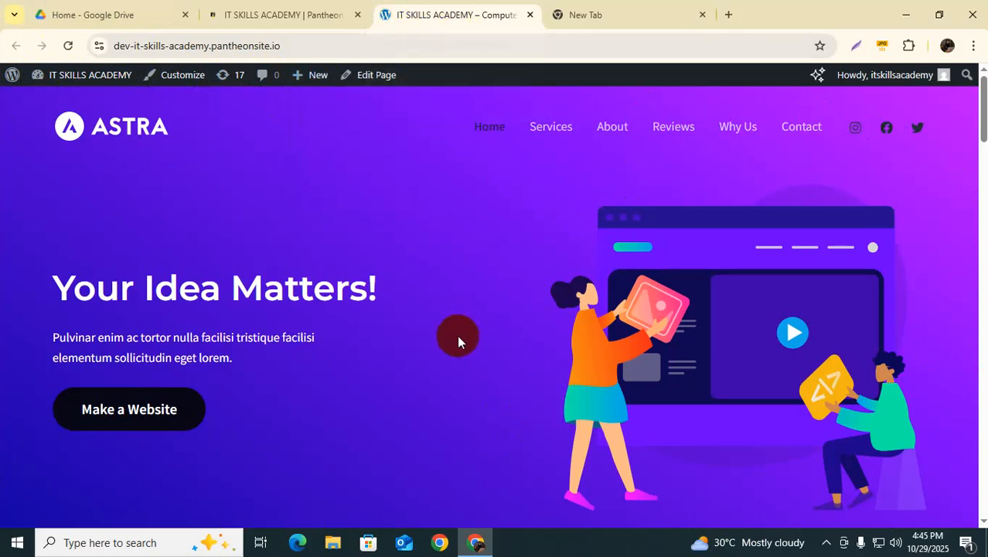
{"action": "mouse_move", "coordinate": [40, 75]}
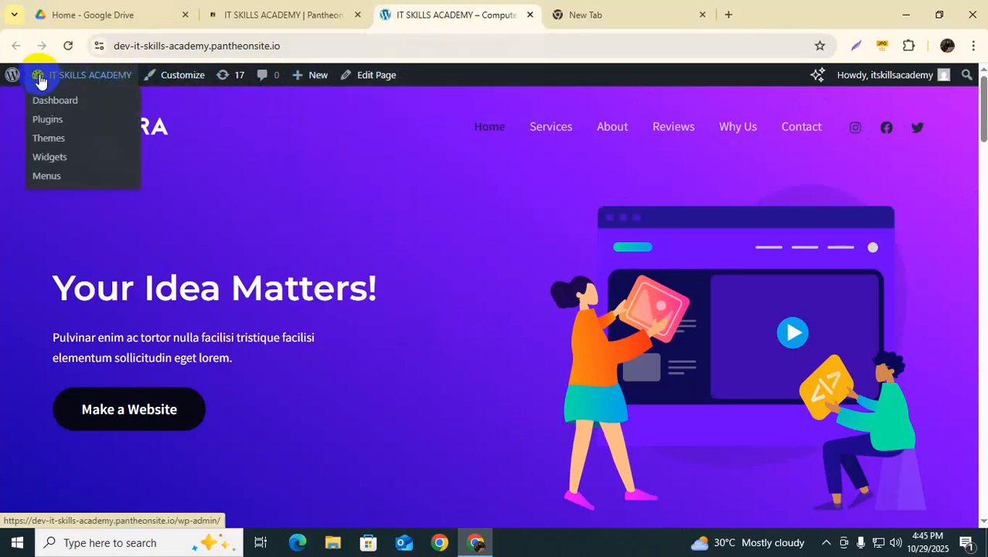
{"action": "left_click", "coordinate": [44, 102]}
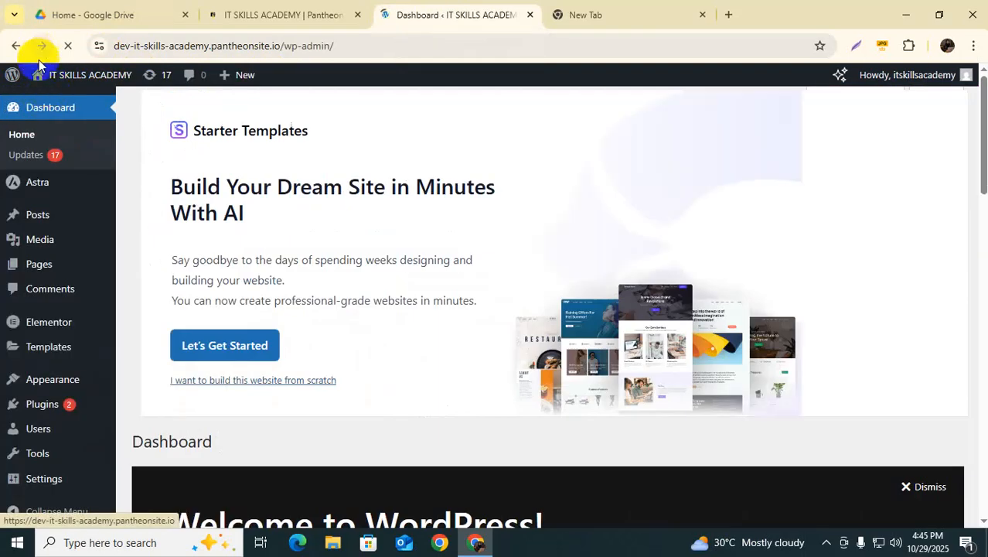
Step: Open Posts > All Posts, listing the single published Hello world! post
{"action": "mouse_move", "coordinate": [43, 77]}
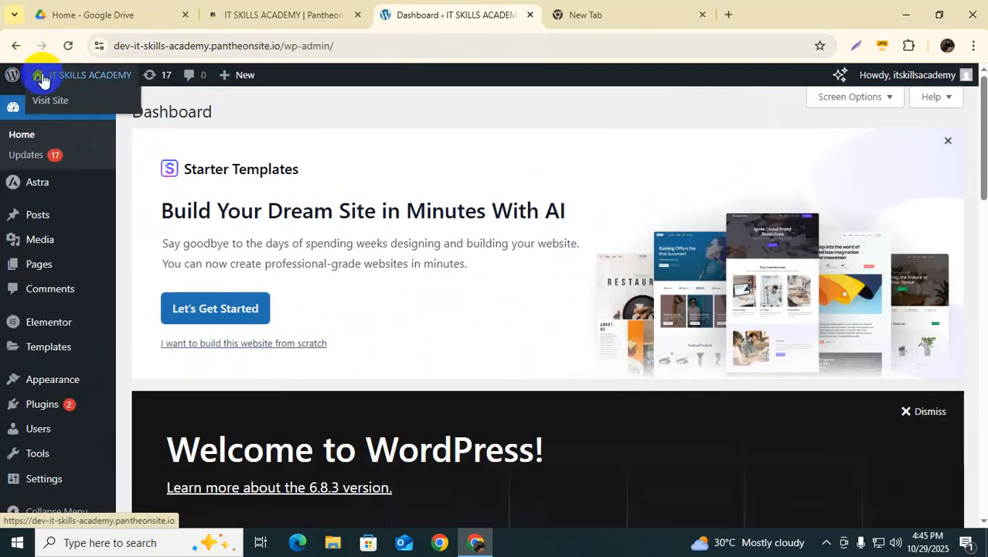
{"action": "mouse_move", "coordinate": [34, 193]}
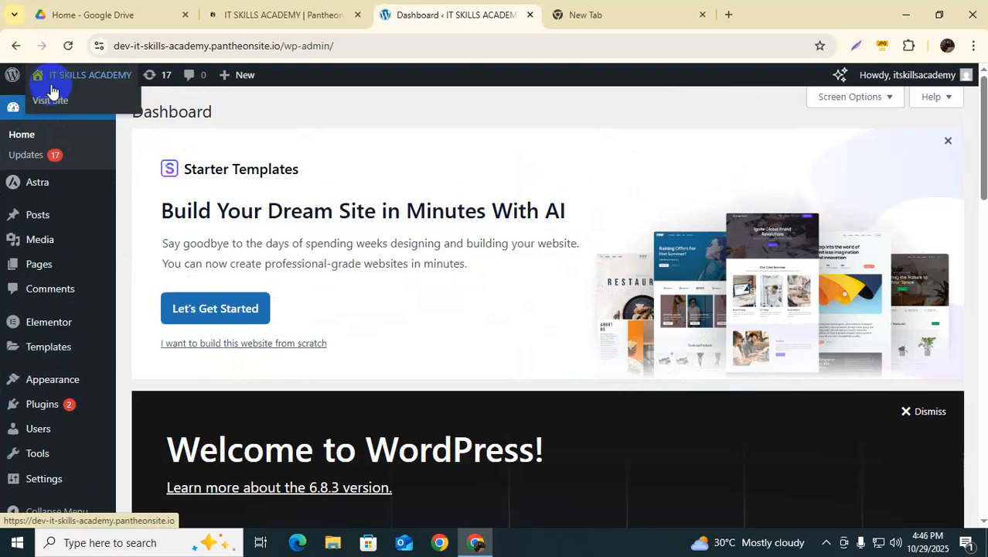
{"action": "scroll", "coordinate": [471, 386], "scroll_direction": "down", "scroll_amount": 5}
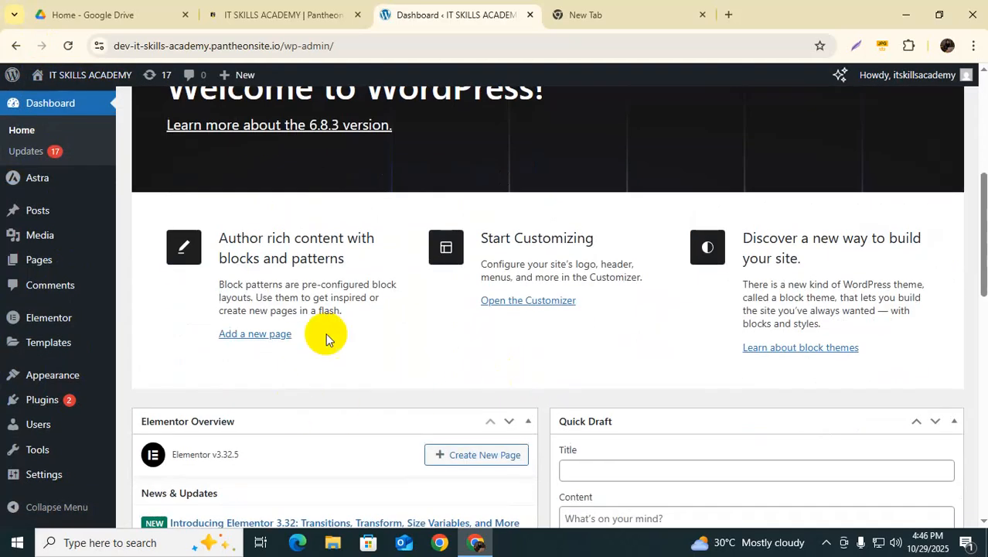
{"action": "scroll", "coordinate": [303, 379], "scroll_direction": "down", "scroll_amount": 10}
{"action": "scroll", "coordinate": [337, 393], "scroll_direction": "down", "scroll_amount": 1}
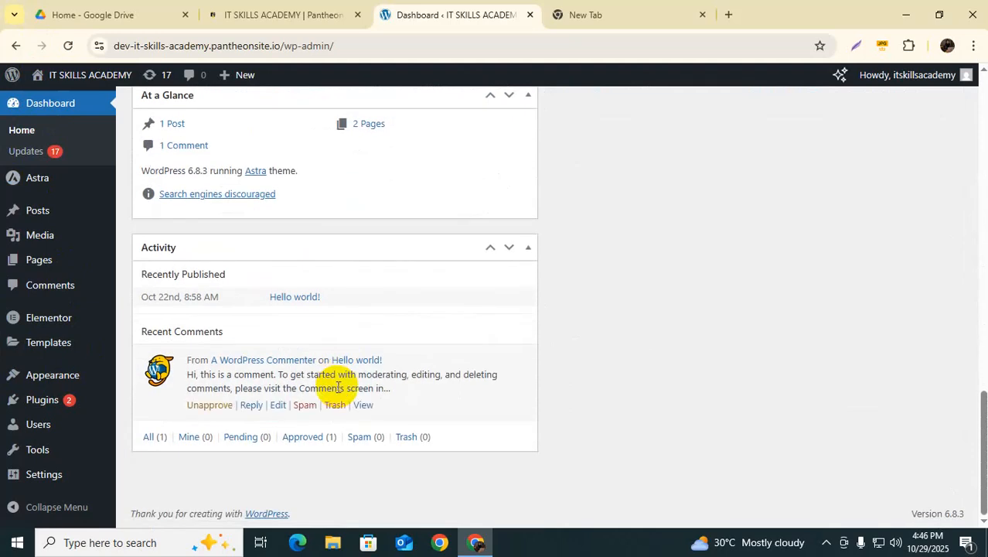
{"action": "scroll", "coordinate": [329, 409], "scroll_direction": "up", "scroll_amount": 10}
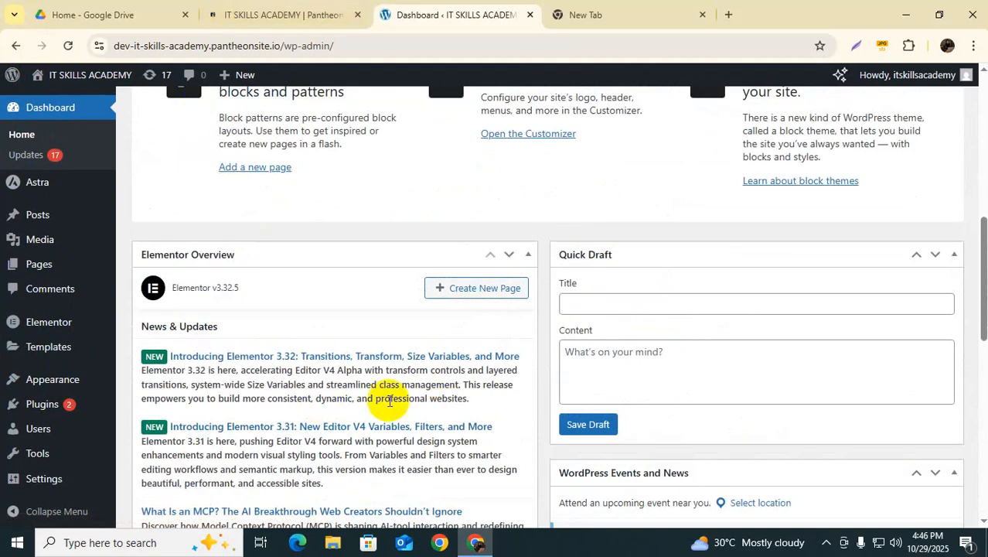
{"action": "left_click", "coordinate": [43, 438]}
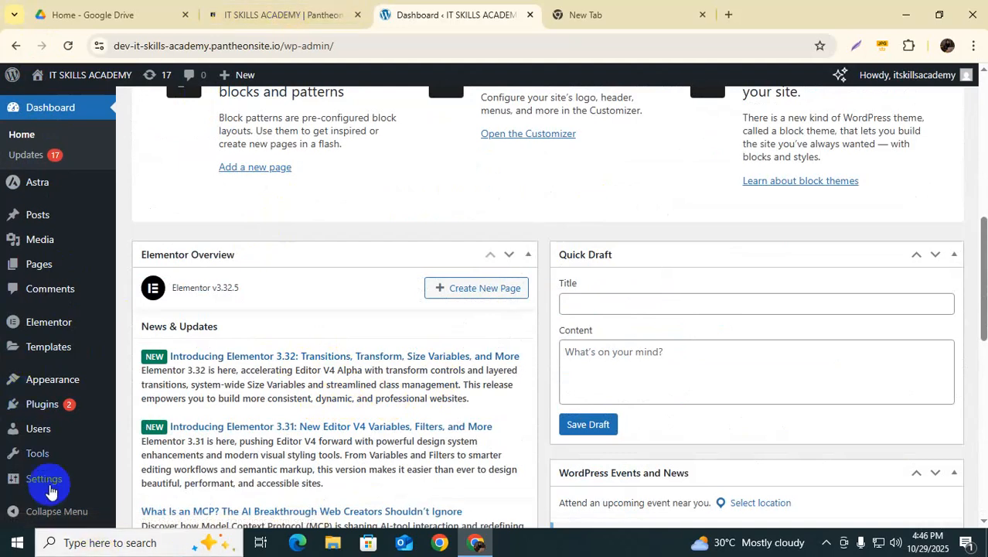
{"action": "mouse_move", "coordinate": [45, 379]}
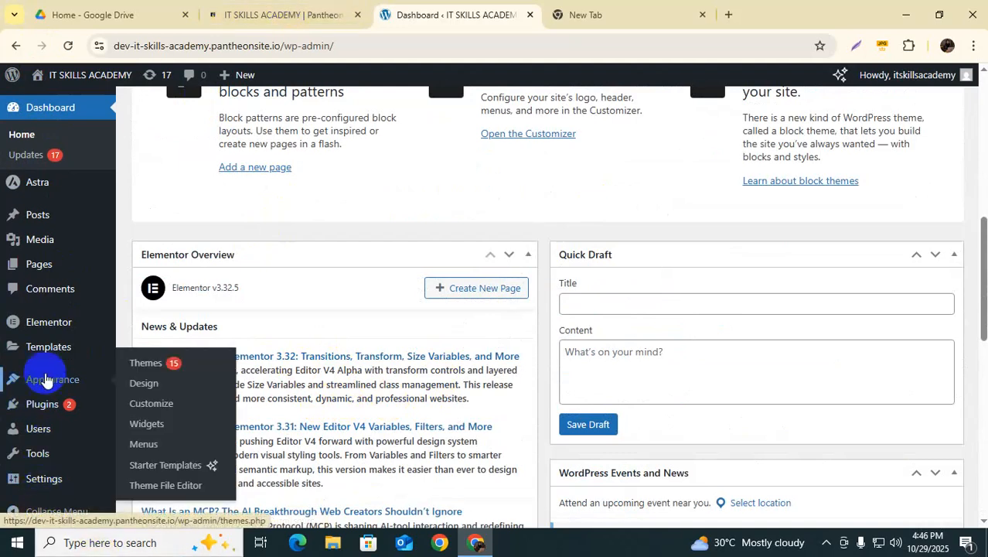
{"action": "scroll", "coordinate": [331, 333], "scroll_direction": "up", "scroll_amount": 5}
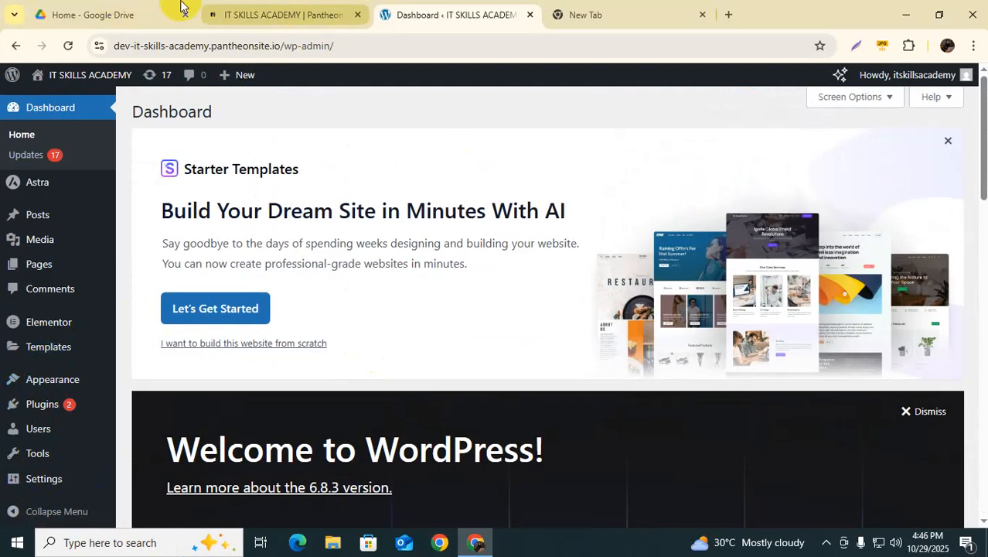
{"action": "mouse_move", "coordinate": [35, 214]}
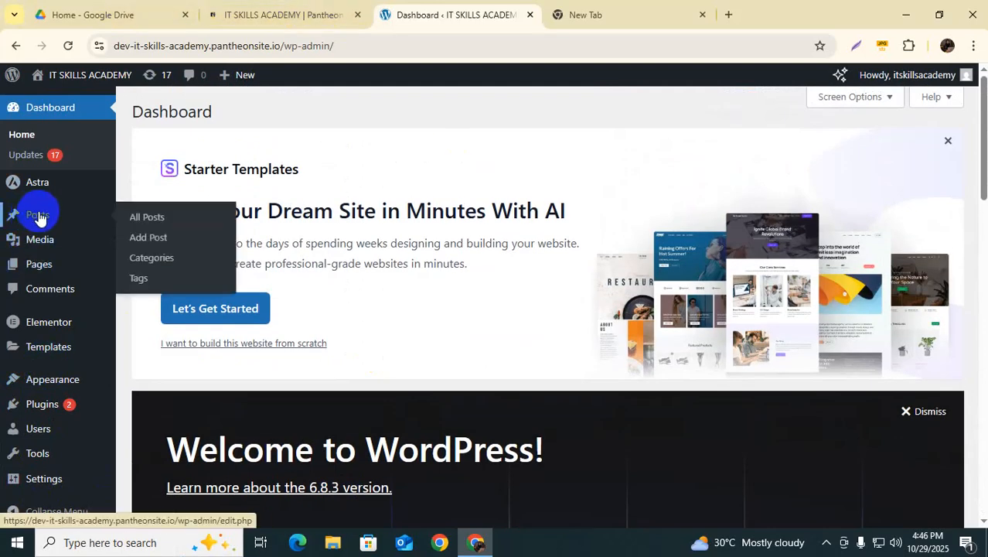
{"action": "left_click", "coordinate": [153, 219]}
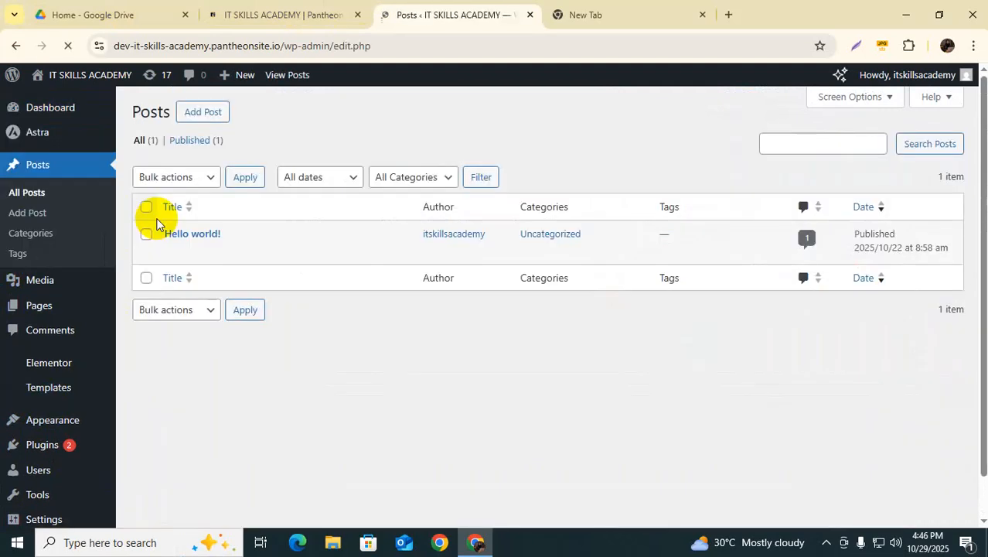
{"action": "mouse_move", "coordinate": [227, 260]}
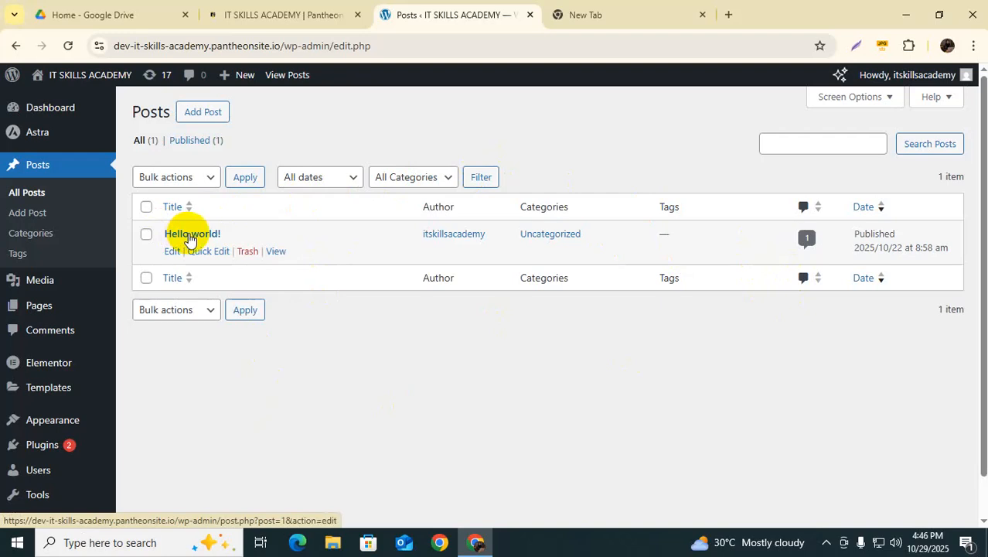
Step: Open Hello world! in the editor, close the welcome guide, and switch to the empty new tab
{"action": "left_click", "coordinate": [206, 238]}
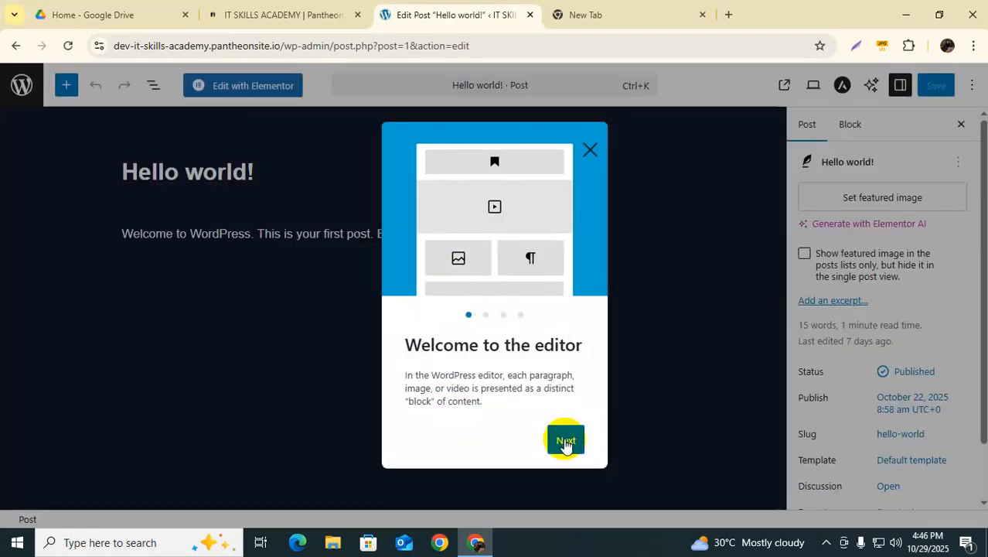
{"action": "left_click", "coordinate": [565, 442]}
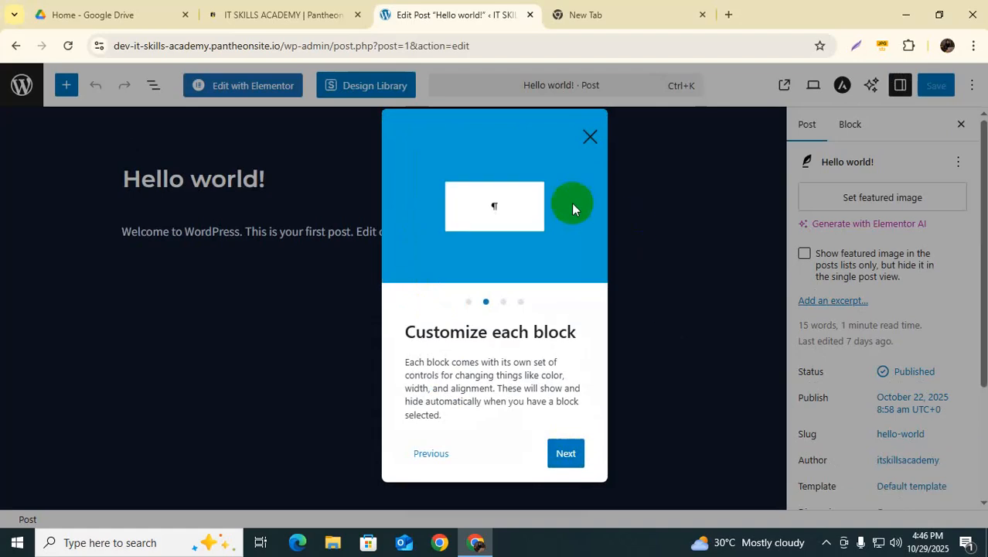
{"action": "left_click", "coordinate": [590, 138]}
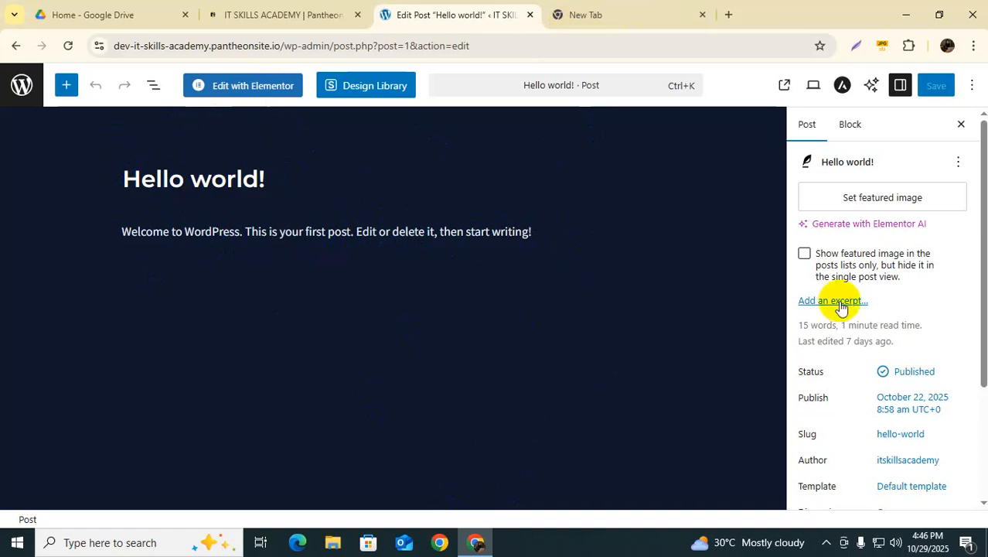
{"action": "left_click", "coordinate": [645, 19]}
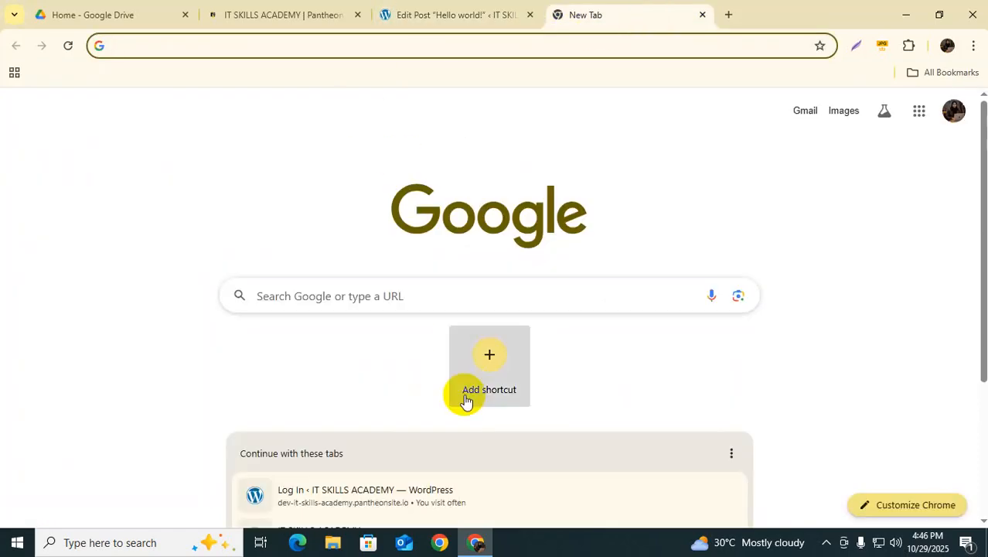
Step: Load chatgpt.com and send 'it skills academy weibsite er jonno welcome' asking for a welcome post
{"action": "type", "text": "chat"}
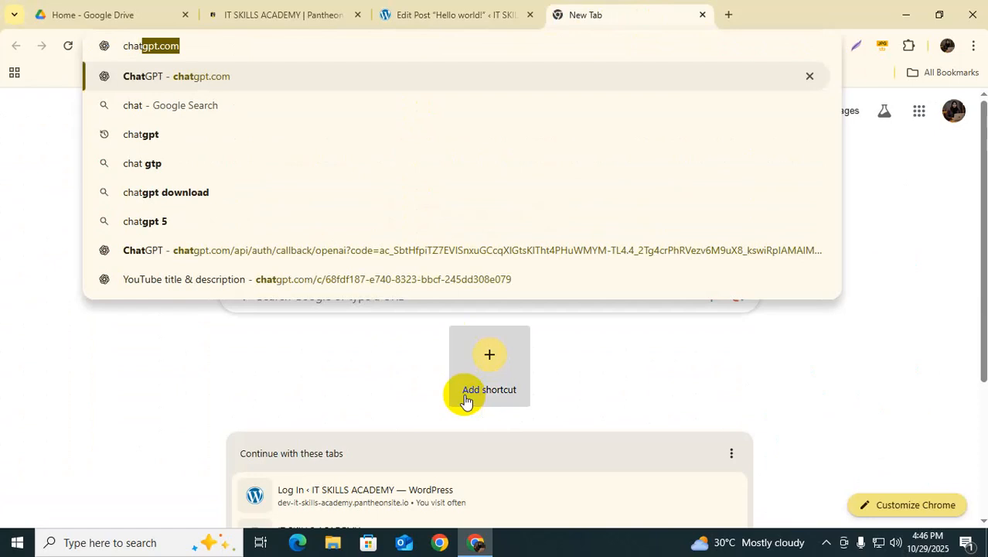
{"action": "type", "text": "gpt.com"}
{"action": "key", "text": "Return"}
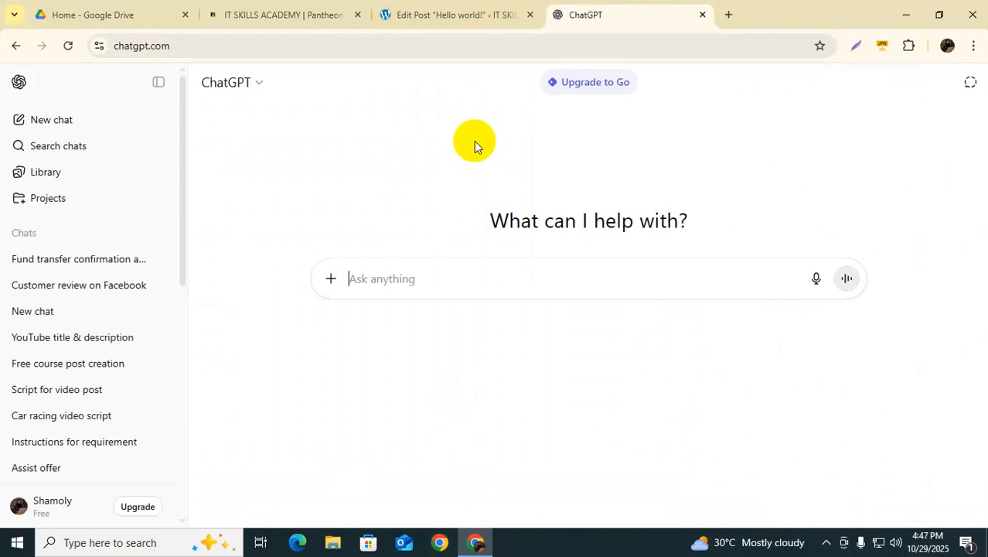
{"action": "type", "text": "it skil"}
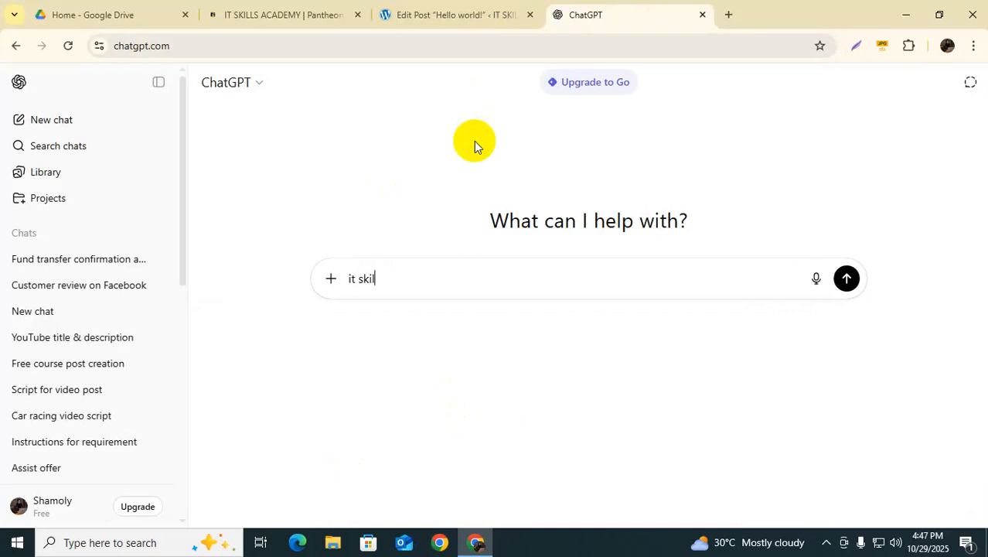
{"action": "type", "text": "ls"}
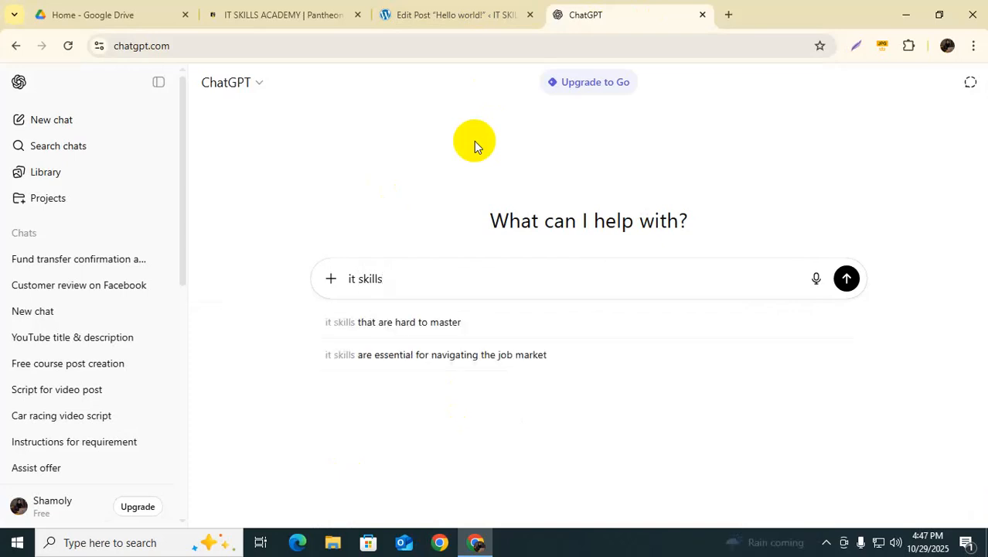
{"action": "type", "text": " academy "}
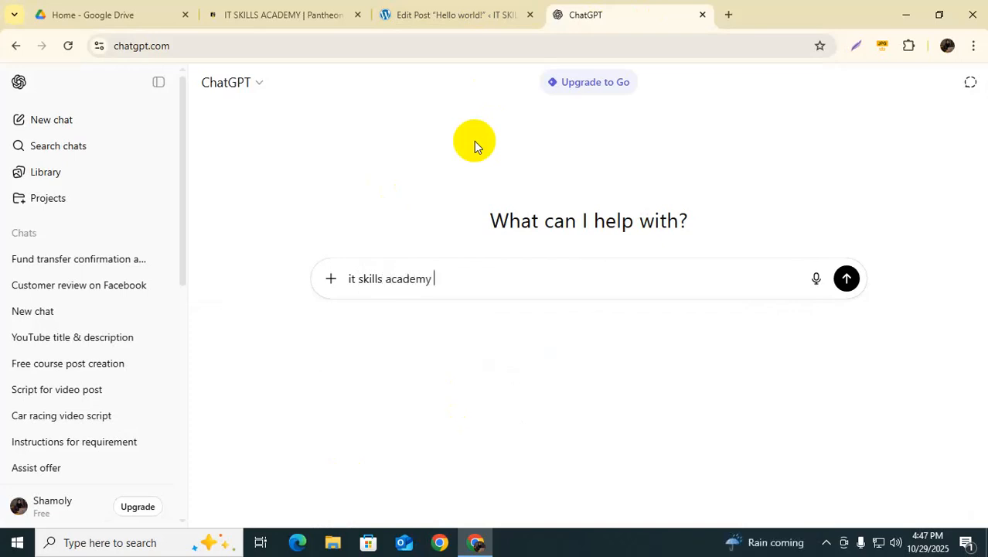
{"action": "type", "text": "weibsite er jonno w"}
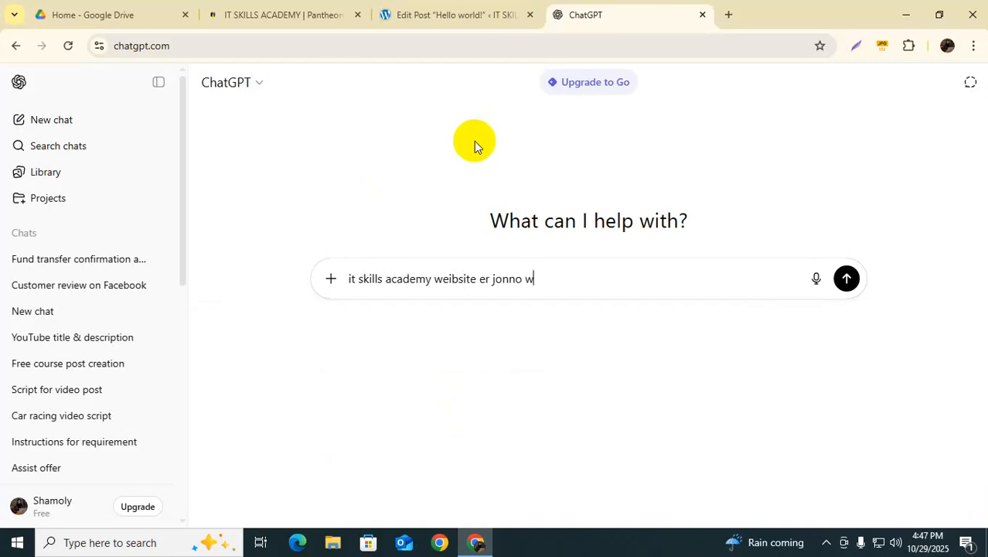
{"action": "type", "text": "elcome post dau"}
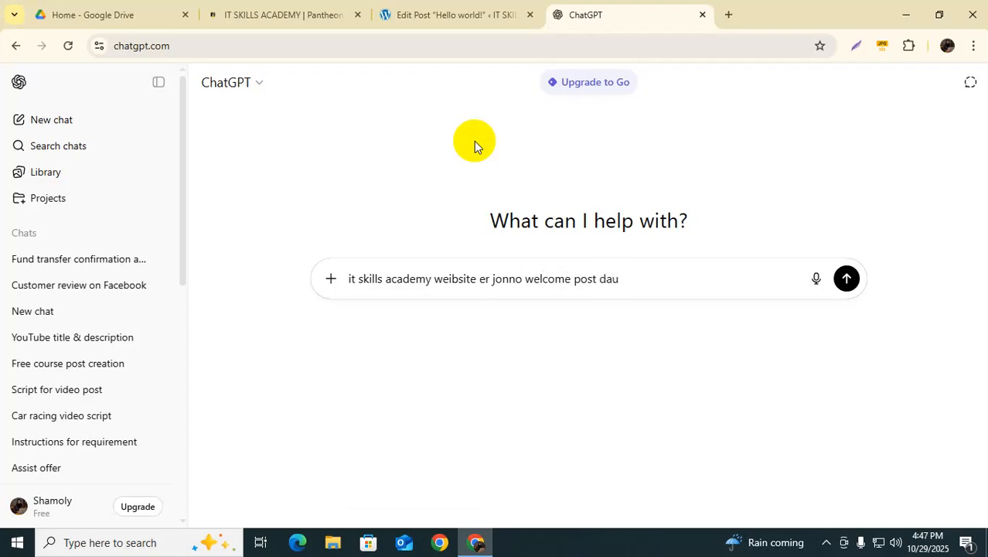
{"action": "key", "text": "Return"}
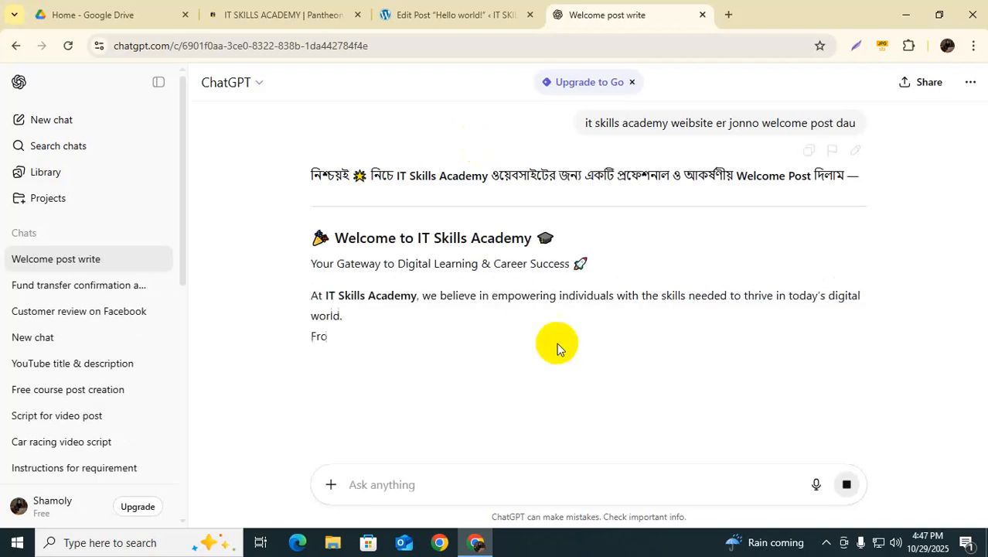
Step: Send a follow-up beginning 'seo optimizes' for English and Bangla versions, and scroll through the reply
{"action": "type", "text": "seo op"}
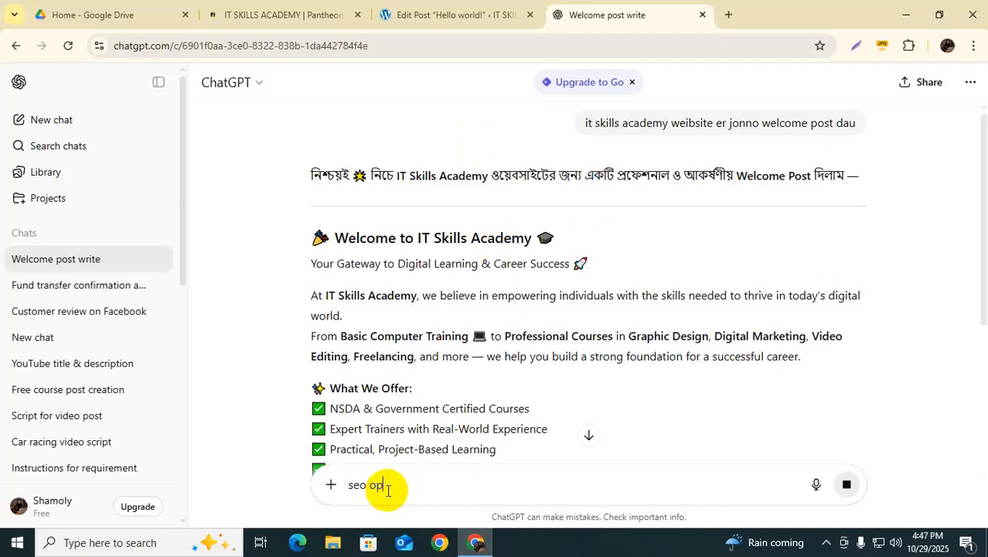
{"action": "type", "text": "timize"}
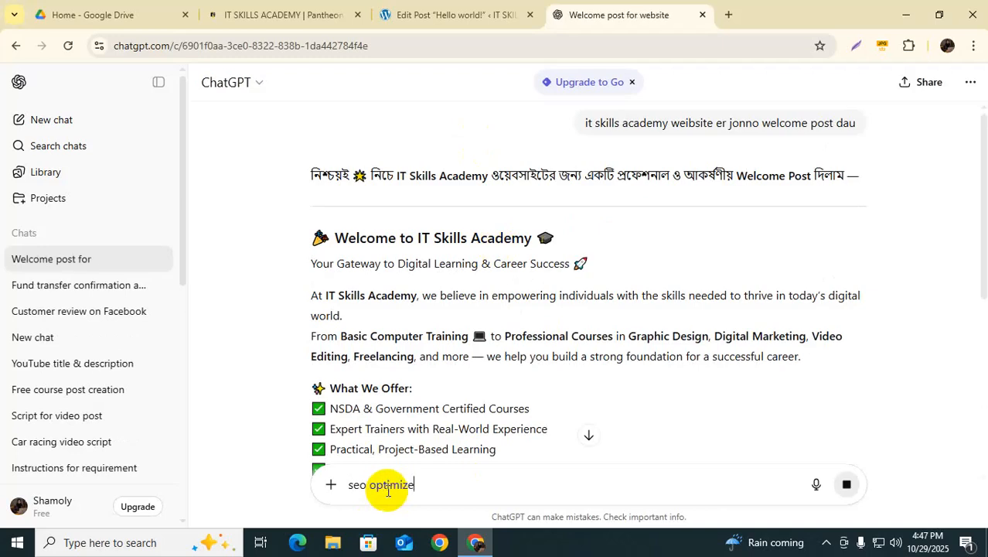
{"action": "type", "text": "s"}
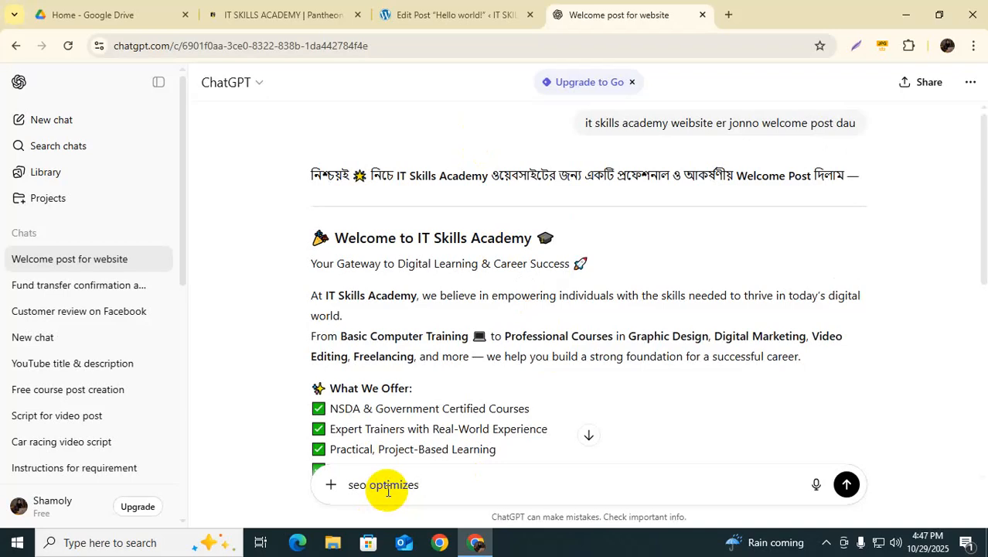
{"action": "scroll", "coordinate": [435, 294], "scroll_direction": "down", "scroll_amount": 3}
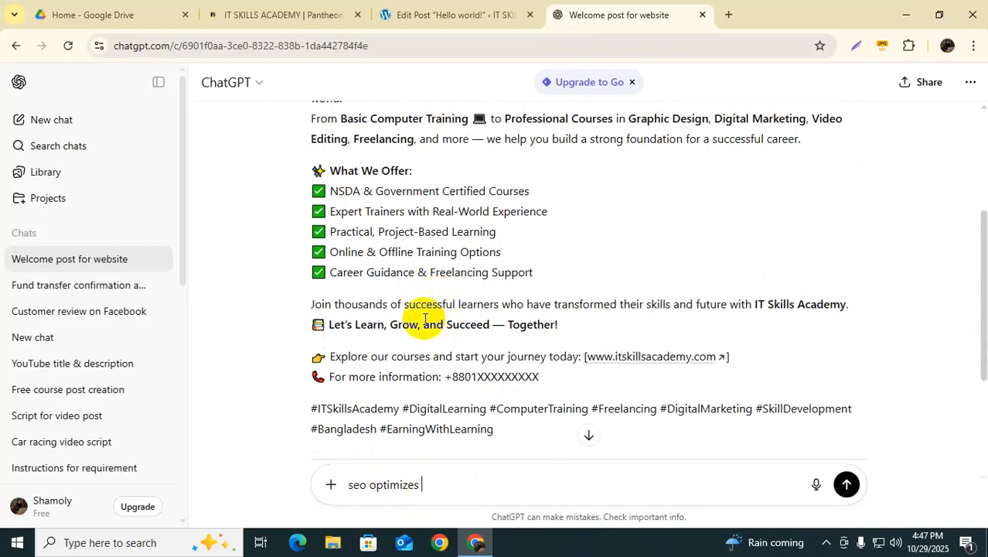
{"action": "scroll", "coordinate": [442, 327], "scroll_direction": "down", "scroll_amount": 2}
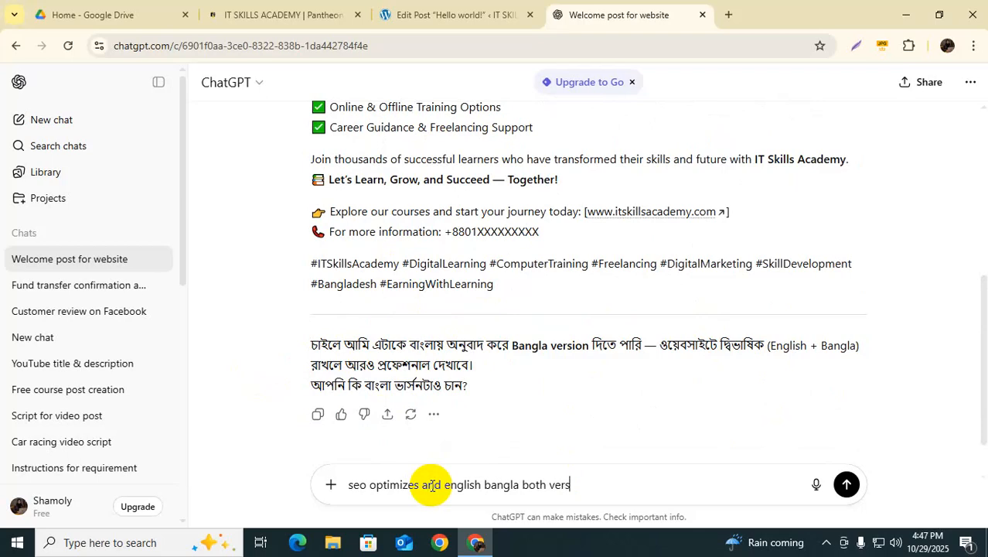
{"action": "key", "text": "Return"}
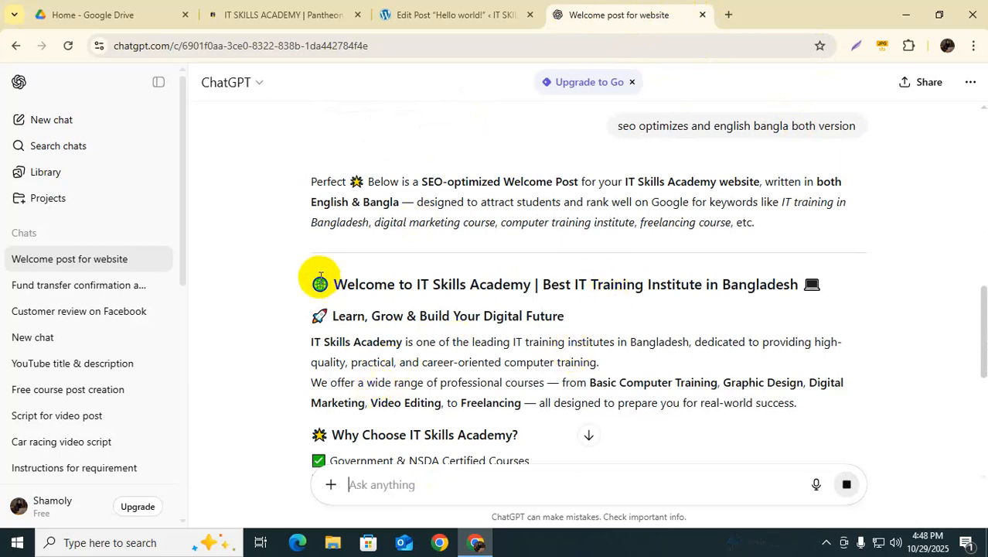
{"action": "scroll", "coordinate": [451, 346], "scroll_direction": "down", "scroll_amount": 1}
{"action": "scroll", "coordinate": [567, 352], "scroll_direction": "up", "scroll_amount": 3}
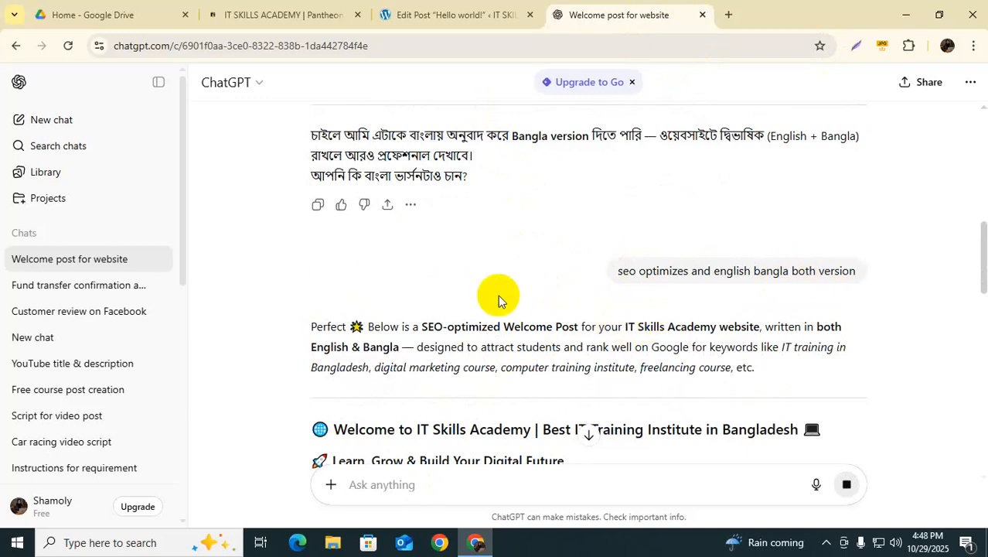
{"action": "scroll", "coordinate": [445, 317], "scroll_direction": "down", "scroll_amount": 2}
{"action": "scroll", "coordinate": [429, 280], "scroll_direction": "down", "scroll_amount": 1}
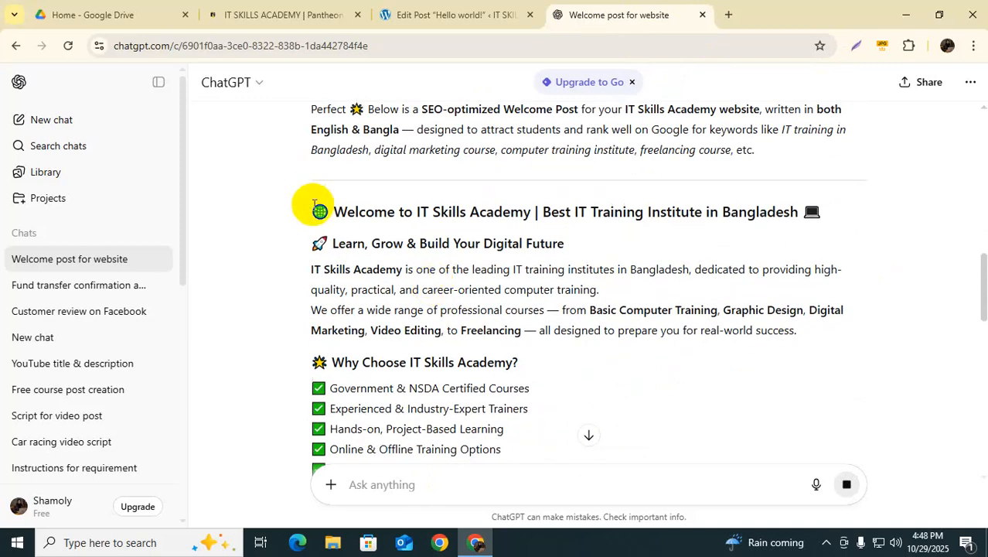
Step: Select the English post from its heading through the hashtags, then return to the Edit Post tab
{"action": "left_click_drag", "start_coordinate": [313, 211], "coordinate": [810, 330]}
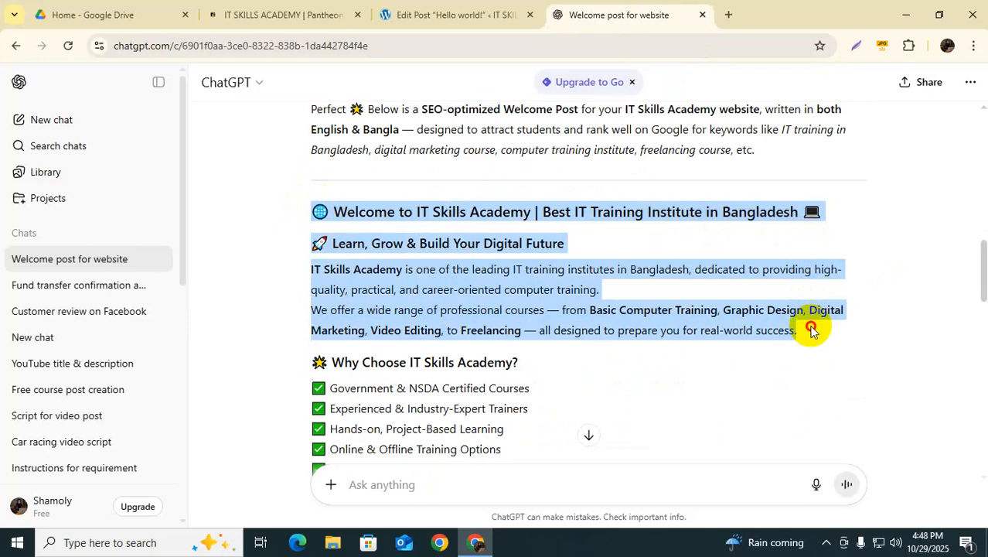
{"action": "left_click_drag", "start_coordinate": [810, 330], "coordinate": [790, 353]}
{"action": "left_click_drag", "start_coordinate": [727, 394], "coordinate": [568, 415]}
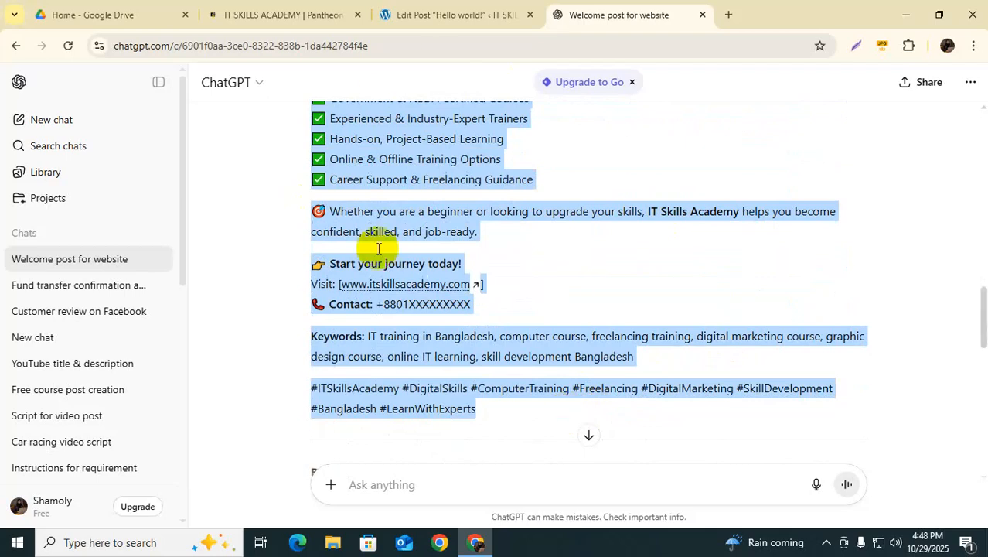
{"action": "scroll", "coordinate": [522, 324], "scroll_direction": "up", "scroll_amount": 4}
{"action": "scroll", "coordinate": [590, 383], "scroll_direction": "up", "scroll_amount": 2}
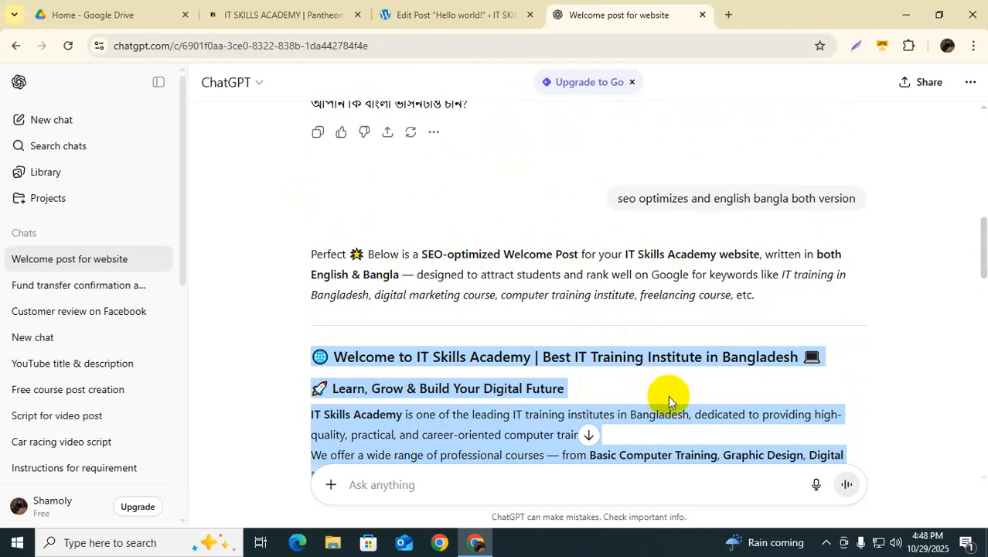
{"action": "scroll", "coordinate": [483, 315], "scroll_direction": "down", "scroll_amount": 2}
{"action": "scroll", "coordinate": [487, 316], "scroll_direction": "down", "scroll_amount": 3}
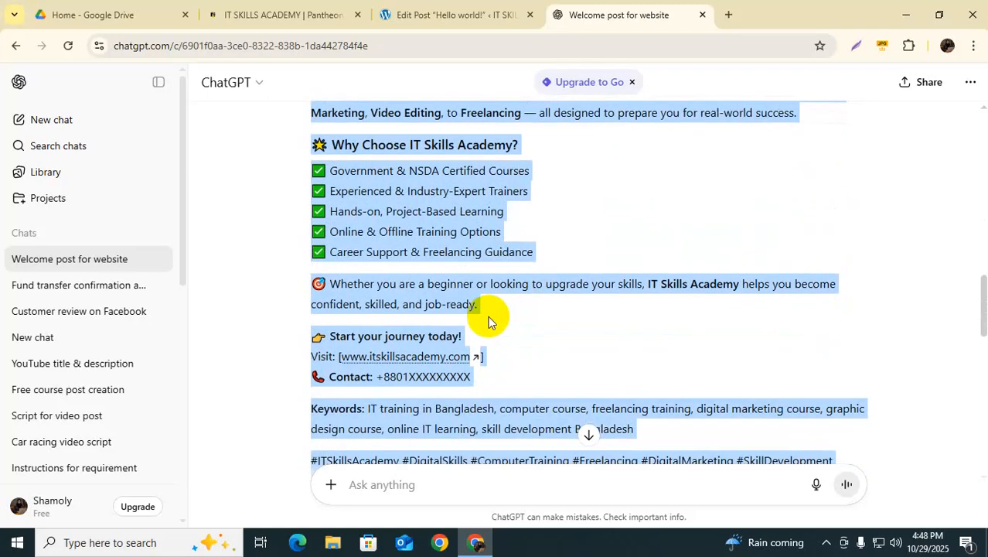
{"action": "scroll", "coordinate": [488, 315], "scroll_direction": "down", "scroll_amount": 2}
{"action": "scroll", "coordinate": [488, 316], "scroll_direction": "down", "scroll_amount": 2}
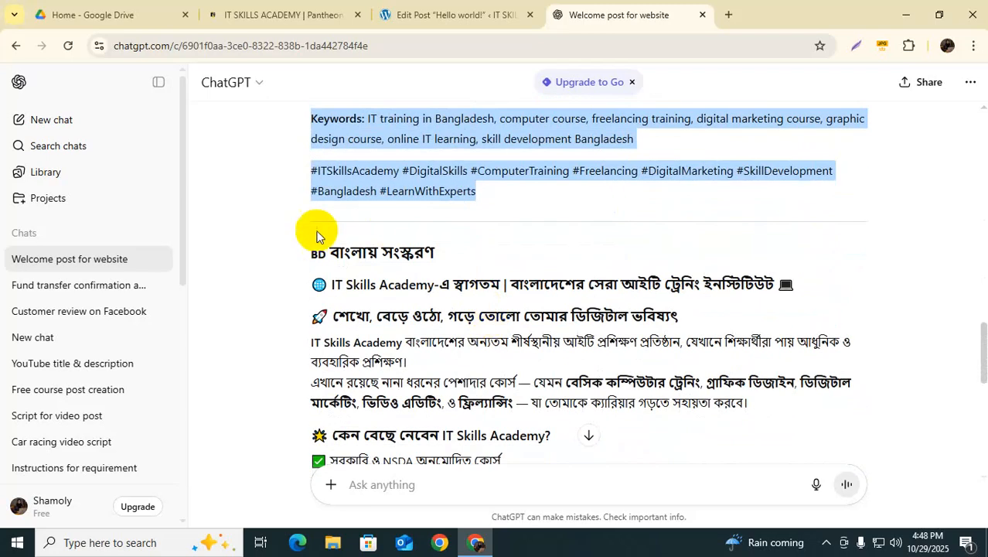
{"action": "left_click", "coordinate": [424, 15]}
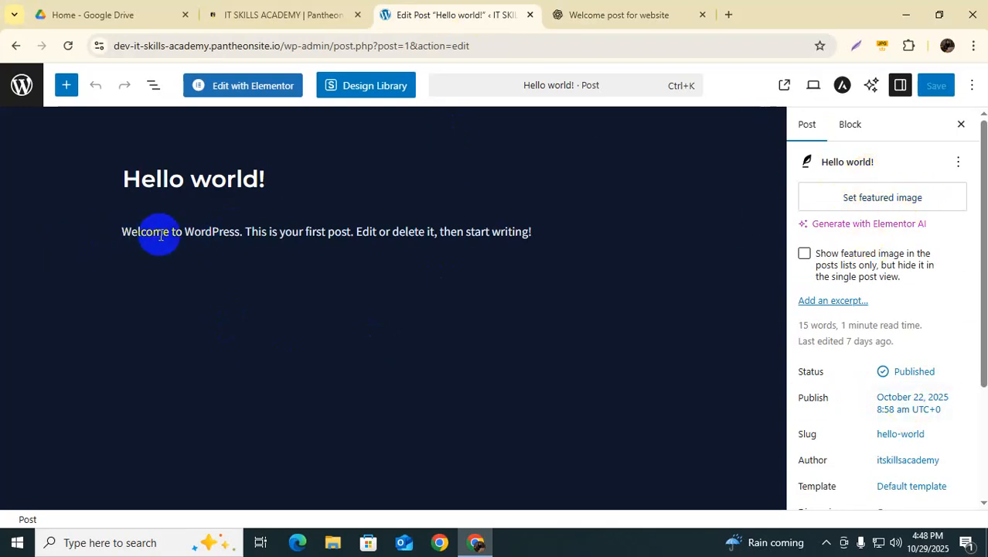
Step: Paste the English welcome post over the Hello world! placeholder paragraph
{"action": "left_click", "coordinate": [849, 124]}
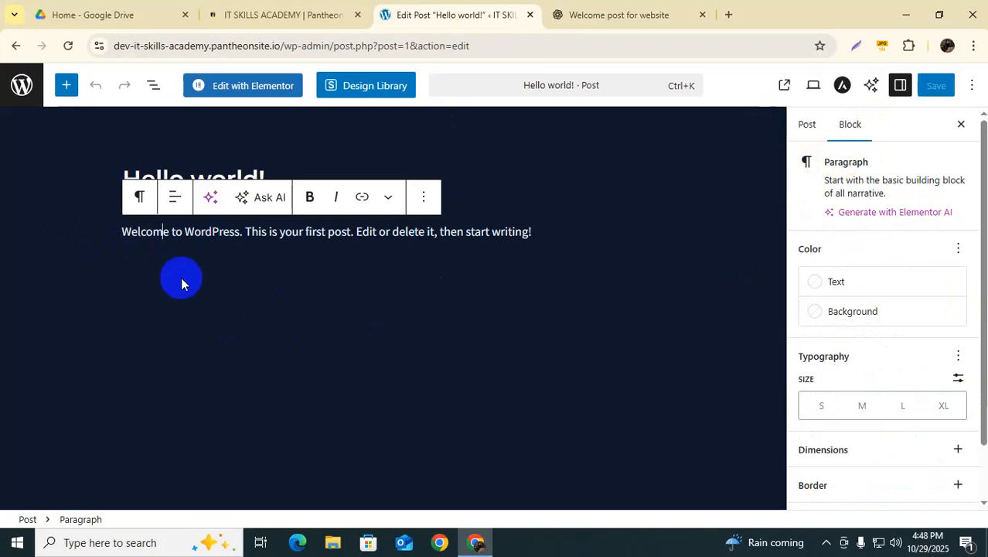
{"action": "left_click_drag", "start_coordinate": [120, 237], "coordinate": [537, 223]}
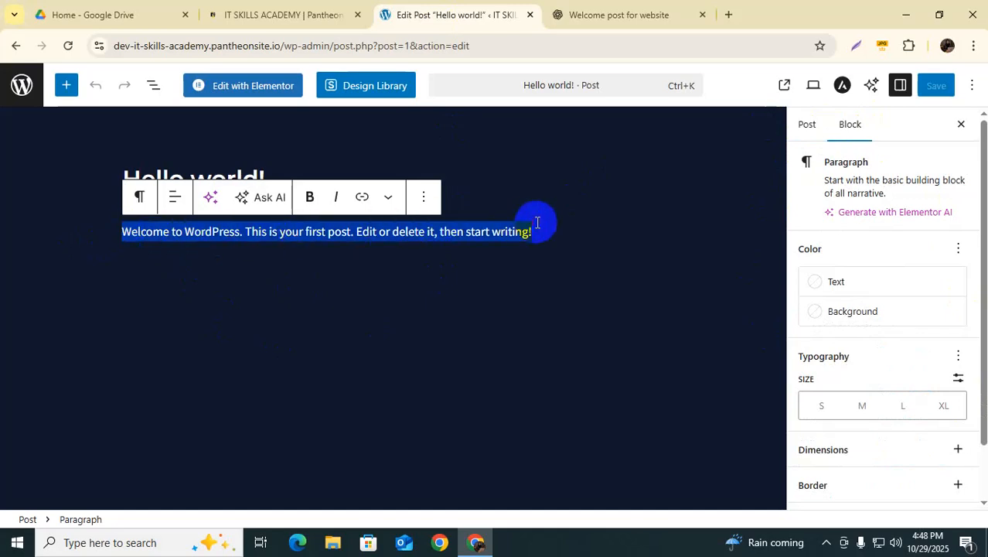
{"action": "key", "text": "ctrl+v"}
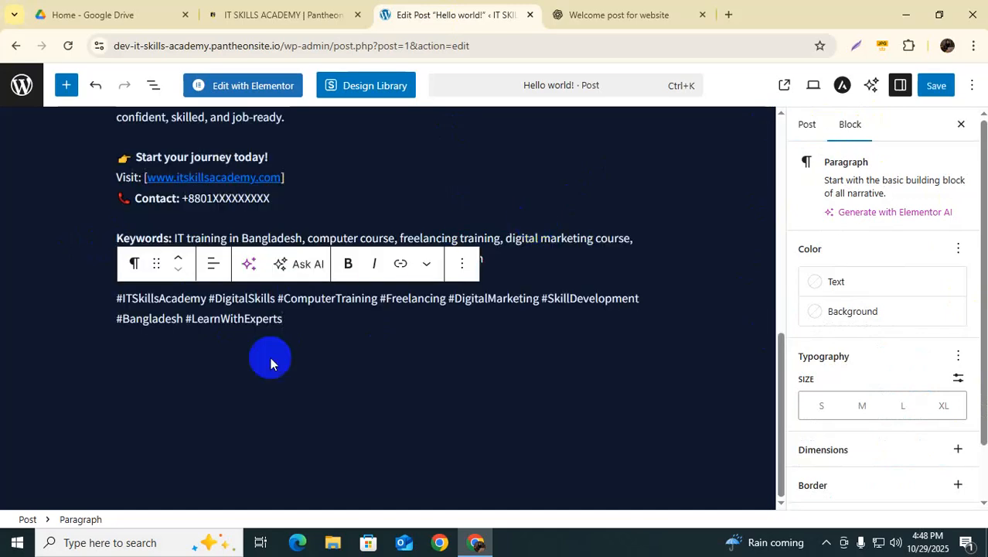
{"action": "left_click", "coordinate": [321, 350]}
Step: Review the pasted post and select the bracketed website link in the Start your journey paragraph
{"action": "scroll", "coordinate": [287, 344], "scroll_direction": "up", "scroll_amount": 5}
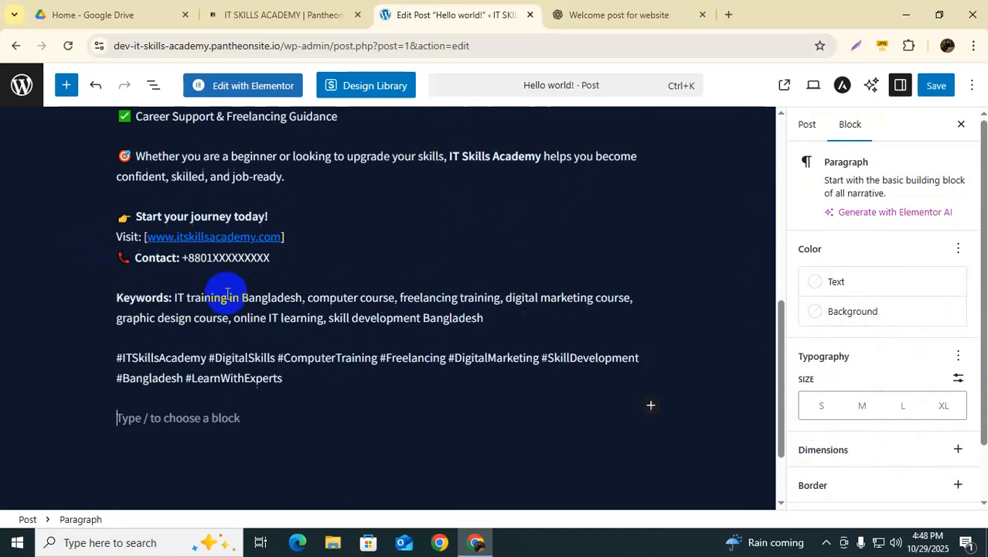
{"action": "scroll", "coordinate": [215, 320], "scroll_direction": "up", "scroll_amount": 4}
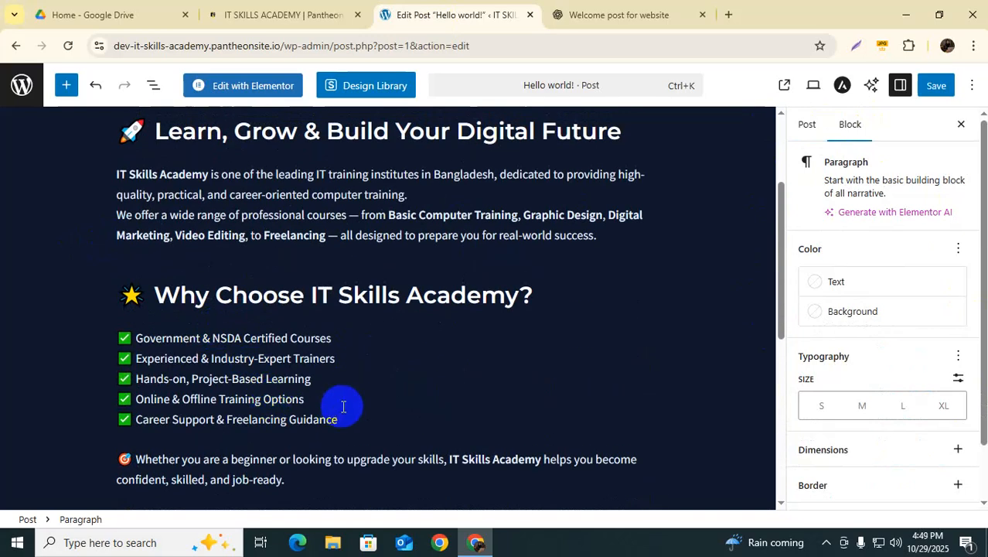
{"action": "scroll", "coordinate": [346, 413], "scroll_direction": "up", "scroll_amount": 4}
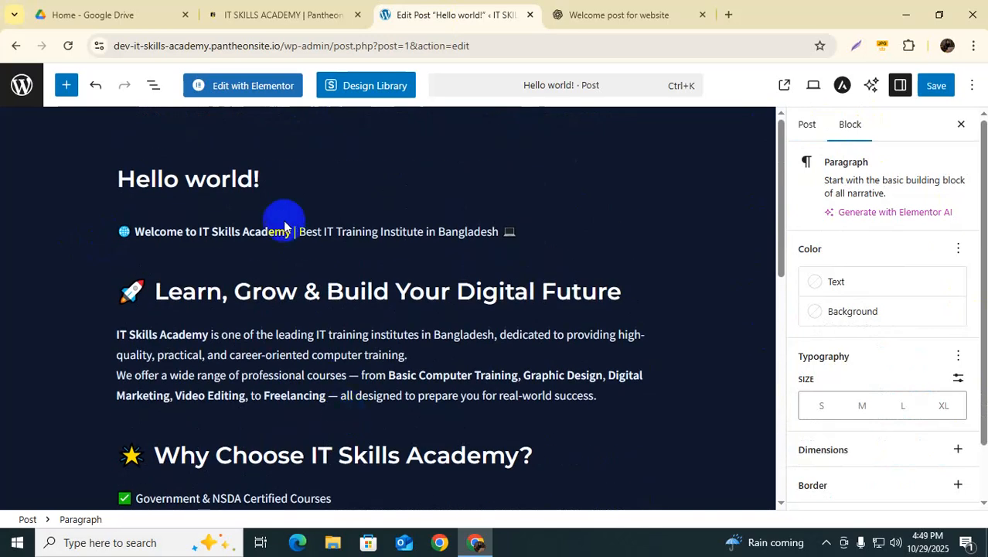
{"action": "scroll", "coordinate": [231, 344], "scroll_direction": "down", "scroll_amount": 4}
{"action": "scroll", "coordinate": [232, 344], "scroll_direction": "down", "scroll_amount": 7}
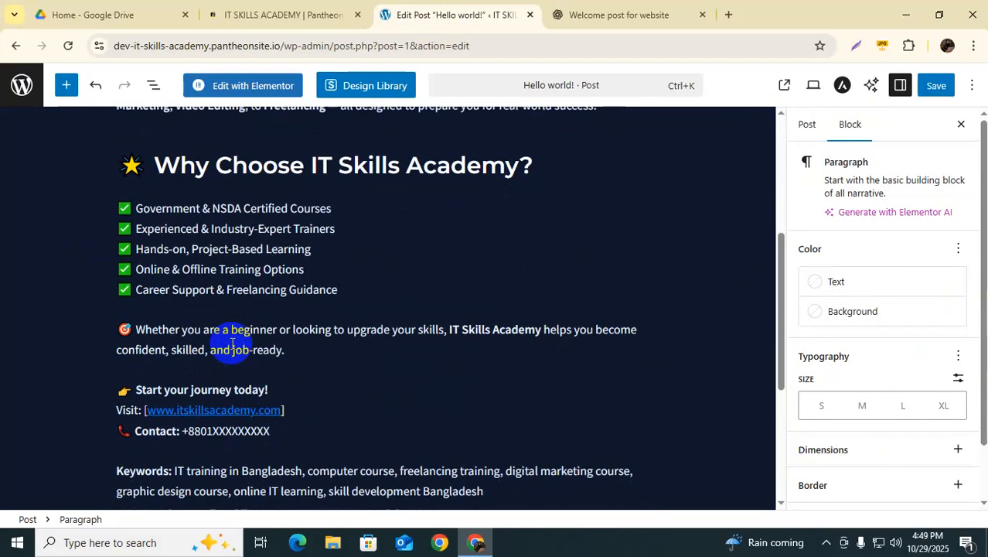
{"action": "scroll", "coordinate": [232, 344], "scroll_direction": "down", "scroll_amount": 3}
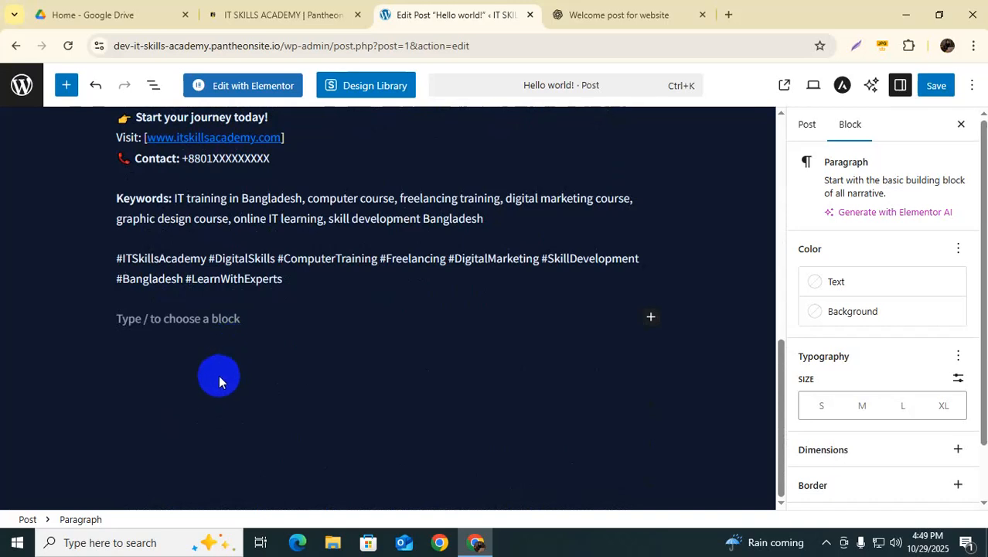
{"action": "scroll", "coordinate": [187, 301], "scroll_direction": "up", "scroll_amount": 7}
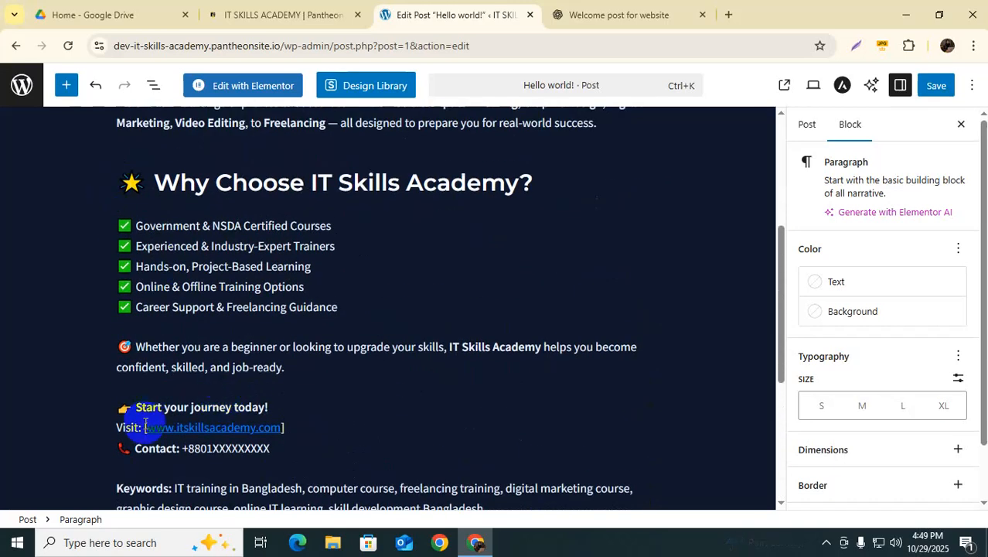
{"action": "left_click", "coordinate": [147, 426]}
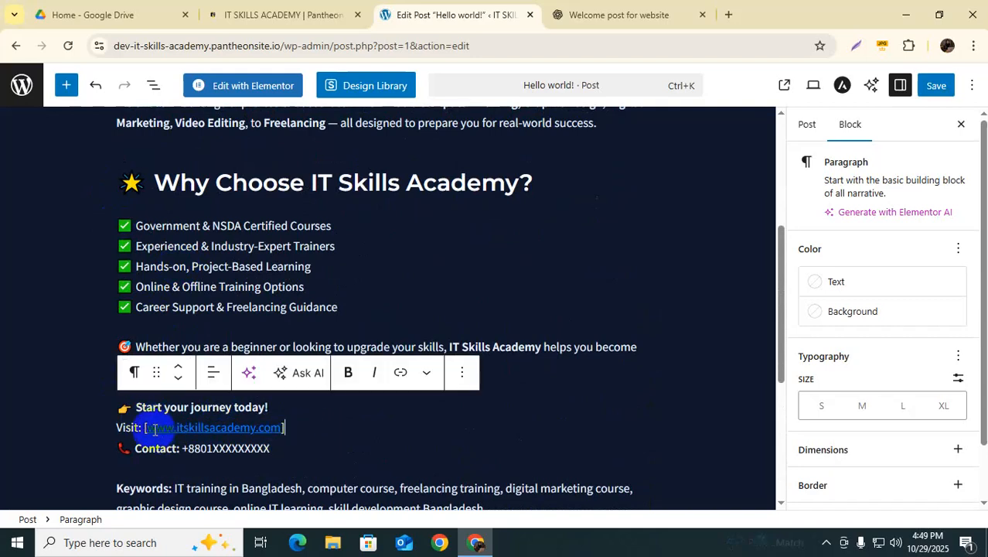
{"action": "left_click_drag", "start_coordinate": [145, 429], "coordinate": [282, 430]}
{"action": "left_click", "coordinate": [300, 430]}
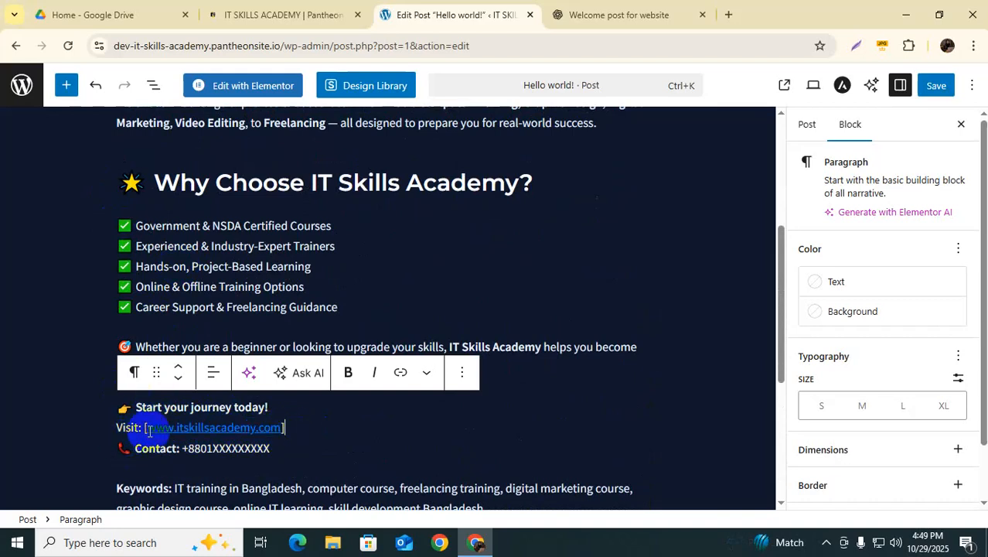
{"action": "left_click_drag", "start_coordinate": [145, 428], "coordinate": [286, 429]}
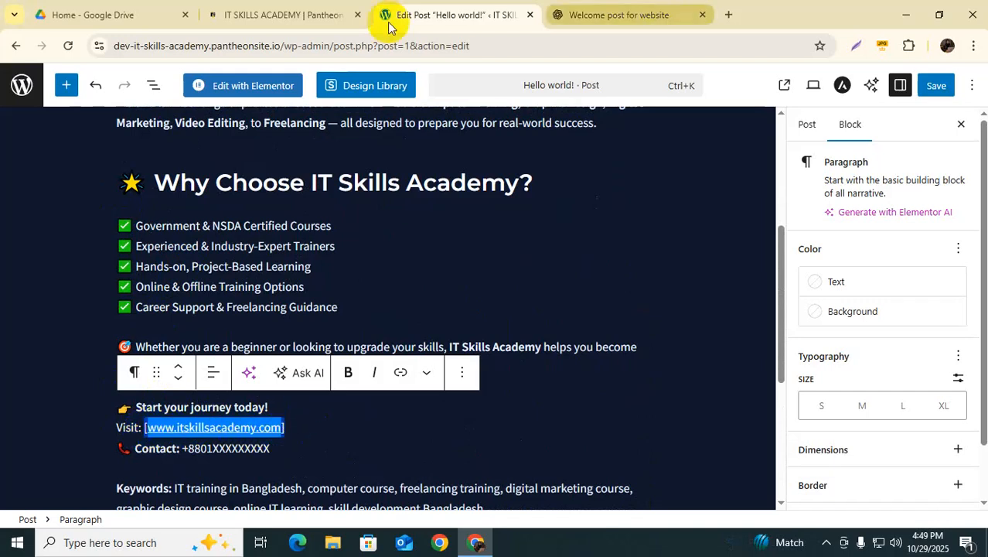
Step: In a new tab, search Google for 'you' and open YouTube
{"action": "left_click", "coordinate": [277, 17]}
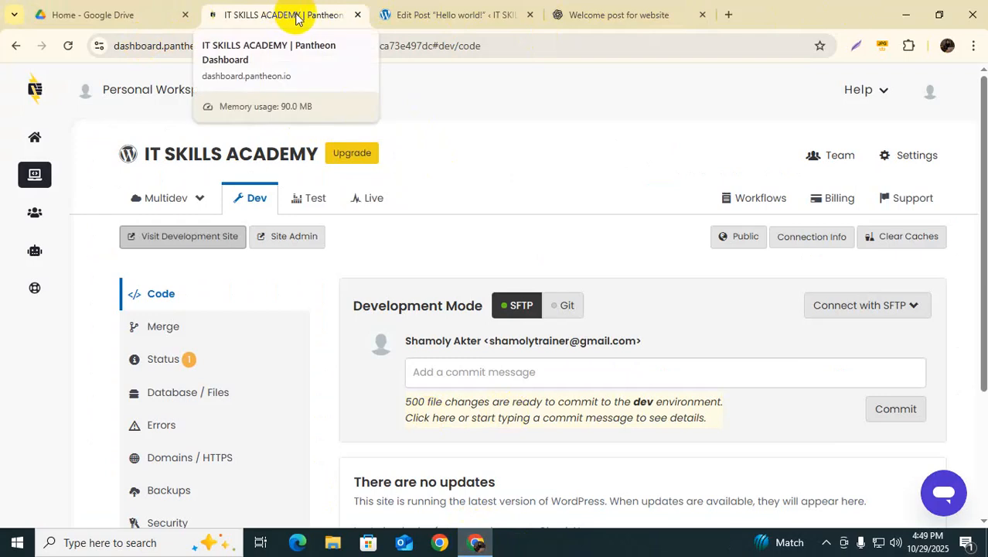
{"action": "left_click", "coordinate": [729, 15]}
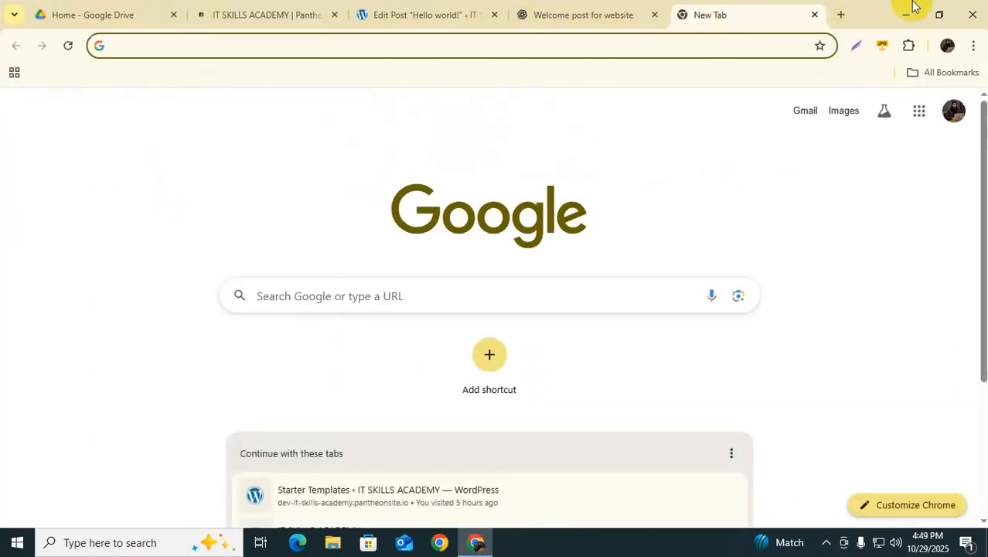
{"action": "left_click", "coordinate": [399, 305]}
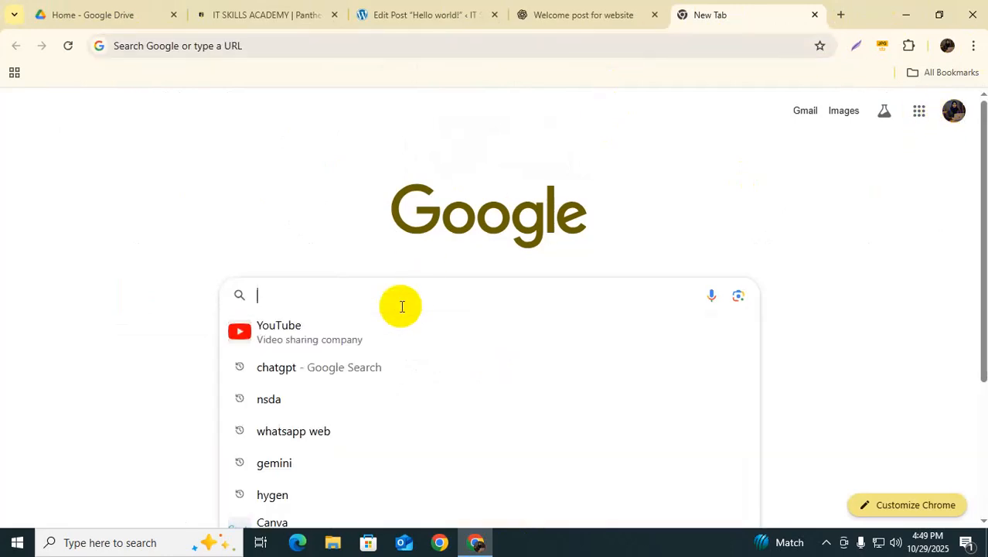
{"action": "type", "text": "you"}
{"action": "left_click", "coordinate": [297, 338]}
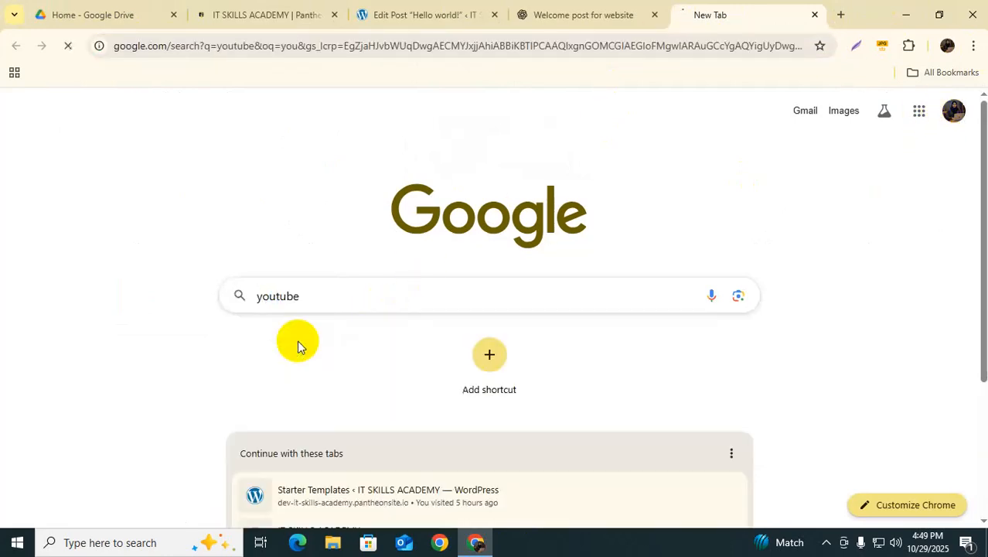
{"action": "left_click", "coordinate": [170, 227]}
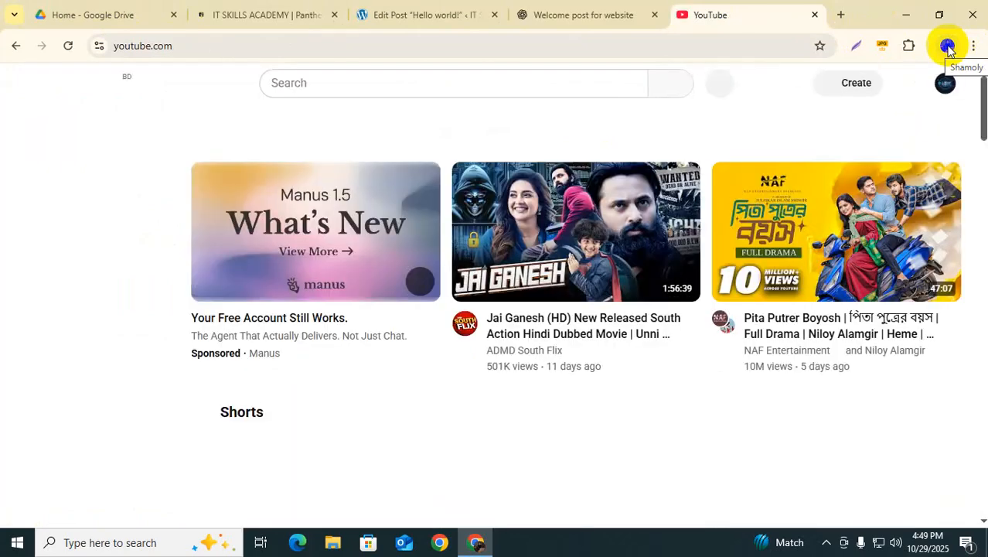
Step: Open the IT SKILLS ACADEMY BD channel page and select its address, then return to the editor
{"action": "left_click", "coordinate": [945, 87]}
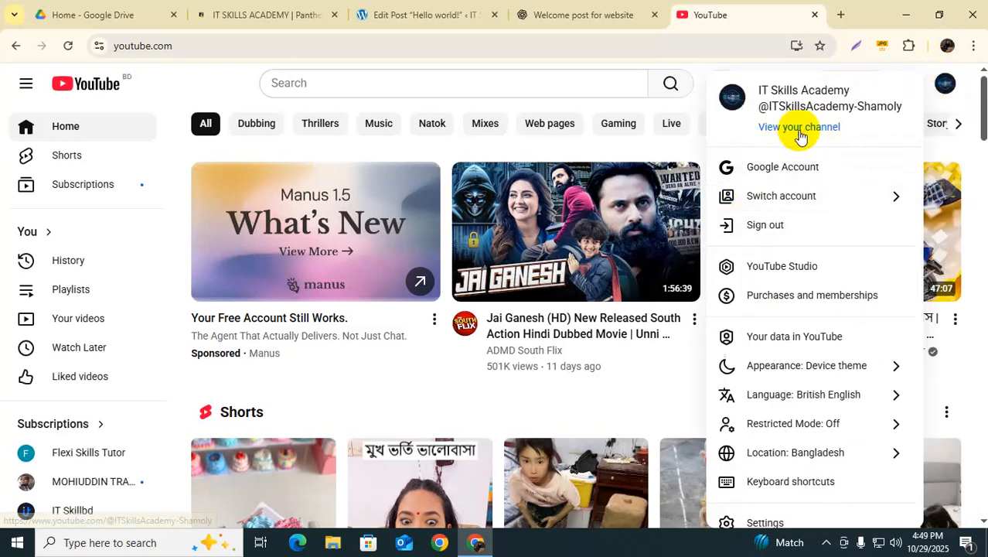
{"action": "left_click", "coordinate": [797, 127]}
{"action": "left_click", "coordinate": [325, 48]}
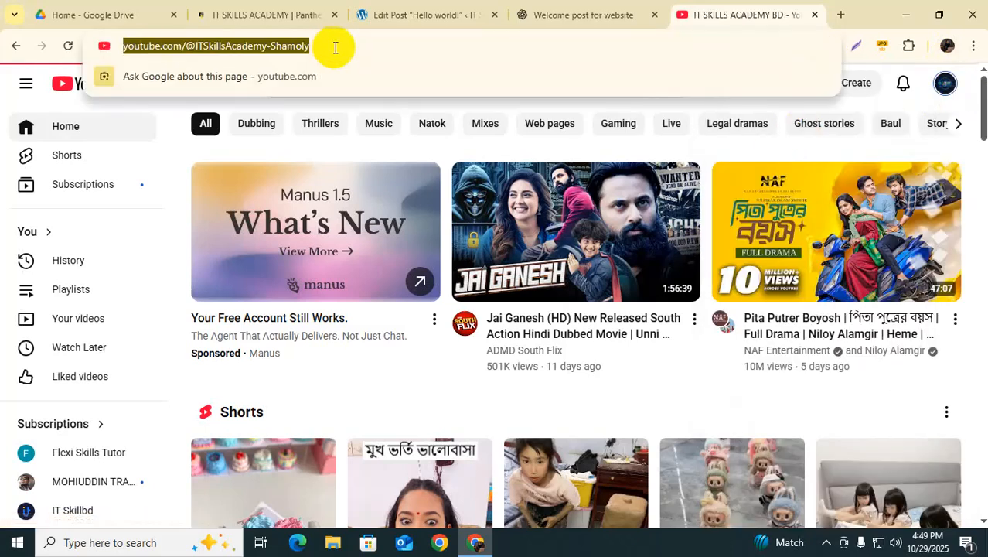
{"action": "triple_click", "coordinate": [363, 45]}
{"action": "key", "text": "ctrl+c"}
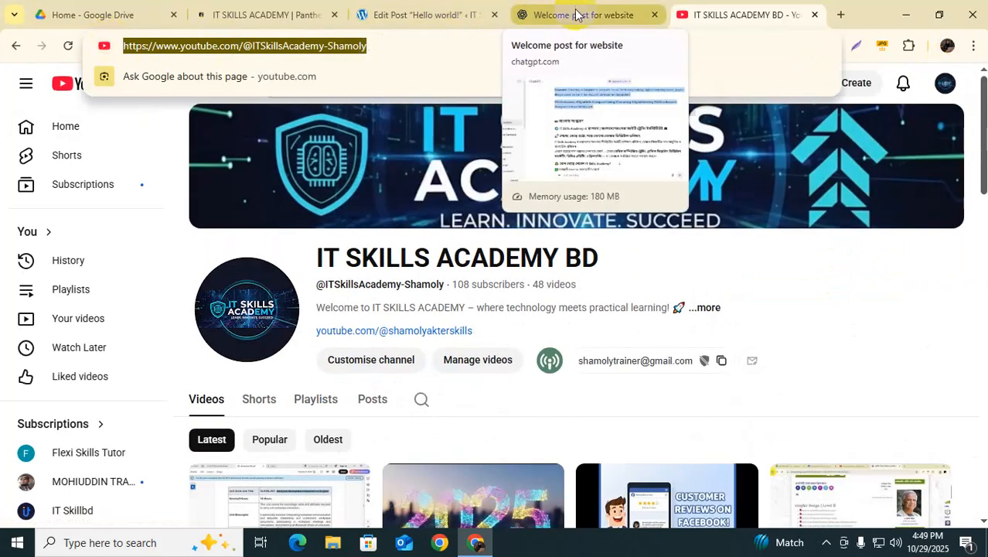
{"action": "left_click", "coordinate": [547, 15]}
{"action": "left_click", "coordinate": [382, 12]}
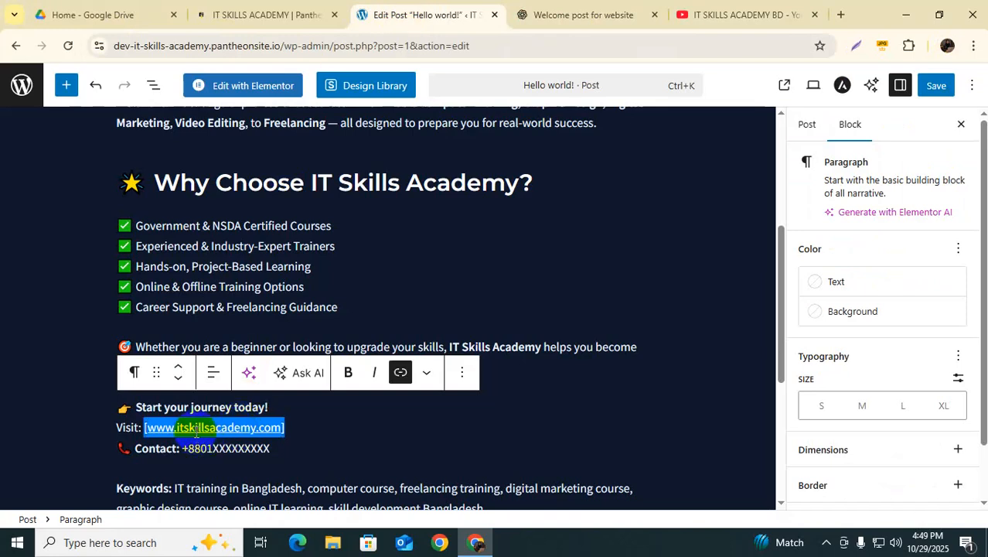
Step: Replace the old address after Visit: with the pasted YouTube channel URL, keeping Contact on its own line
{"action": "left_click_drag", "start_coordinate": [287, 426], "coordinate": [147, 421]}
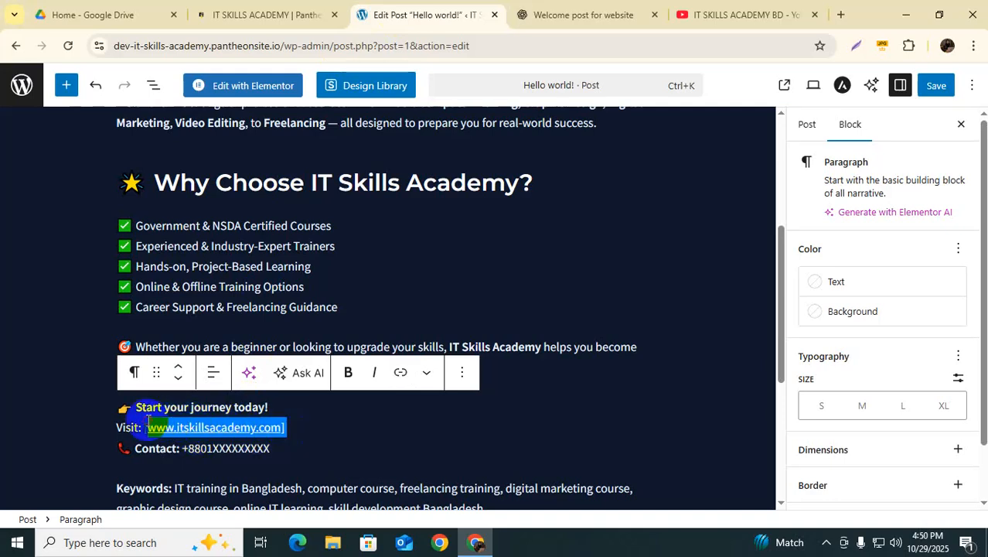
{"action": "key", "text": "BackSpace"}
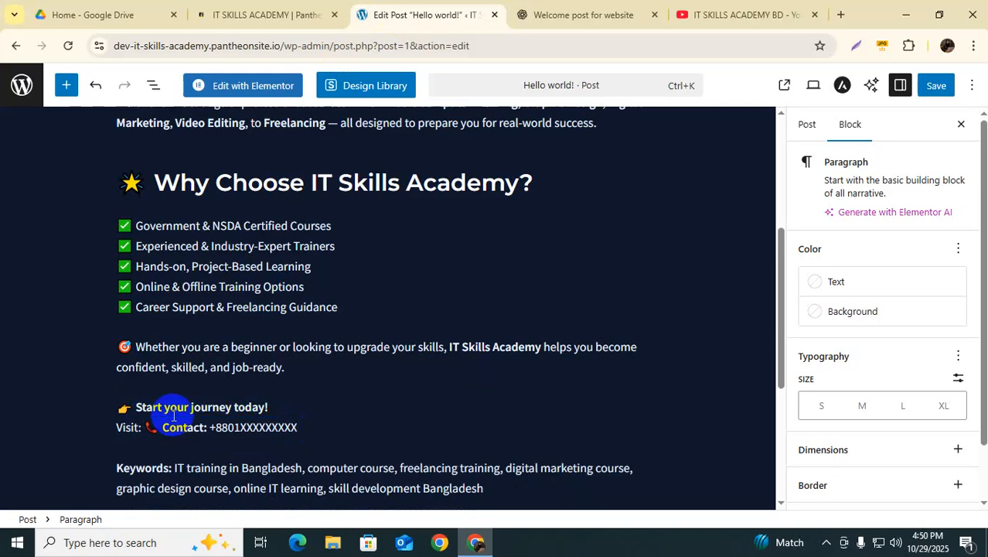
{"action": "key", "text": "ctrl+v"}
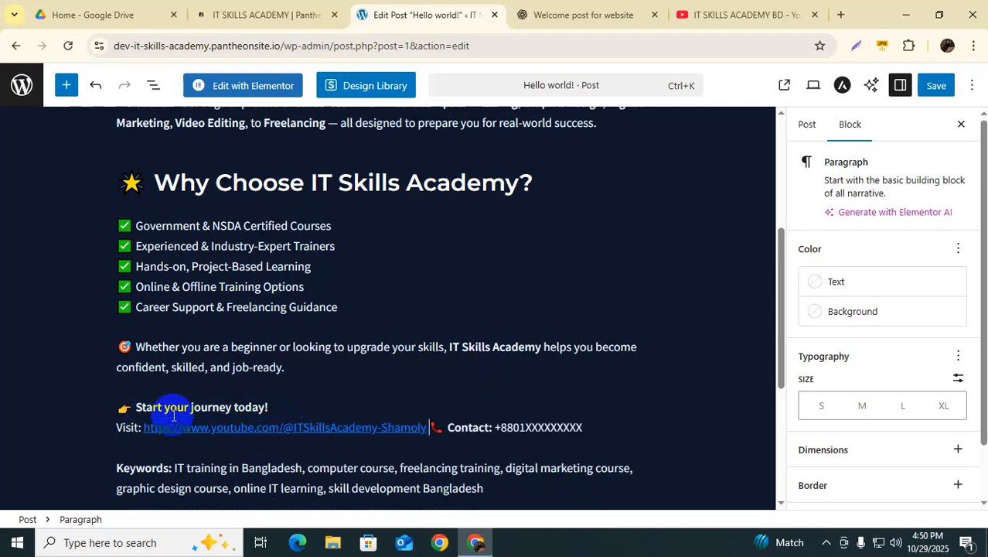
{"action": "key", "text": "Return"}
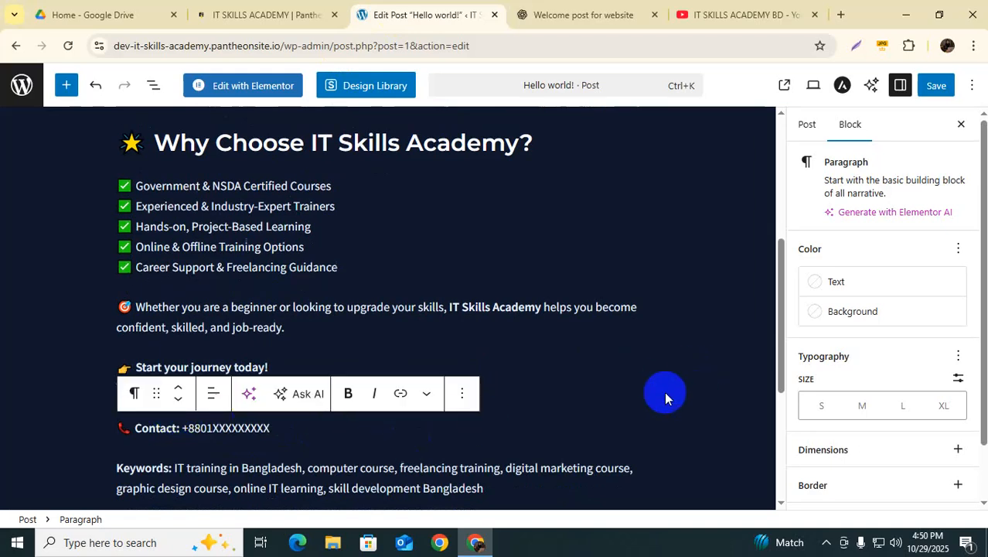
Step: Unlink the YouTube channel address so the Visit line shows it as plain text
{"action": "left_click", "coordinate": [399, 396]}
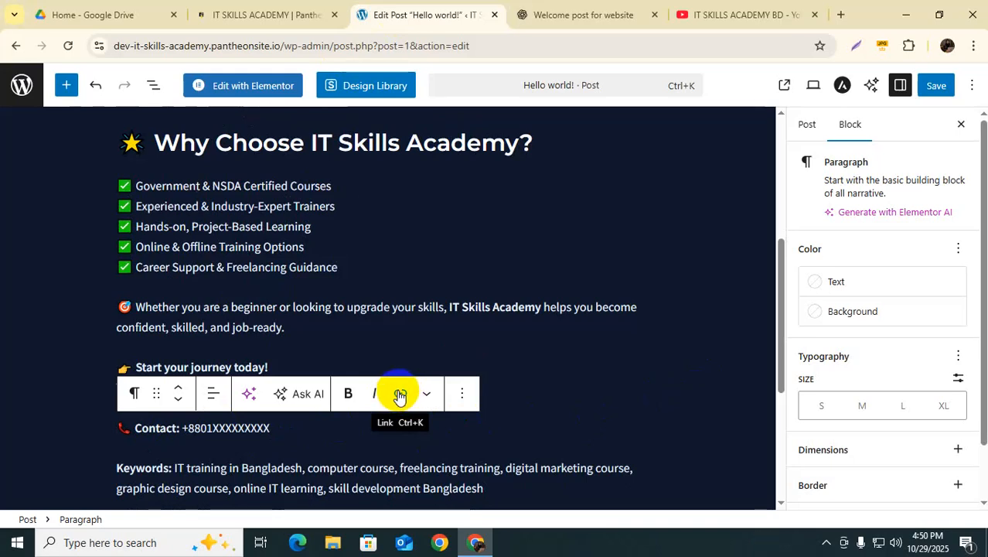
{"action": "left_click", "coordinate": [551, 412]}
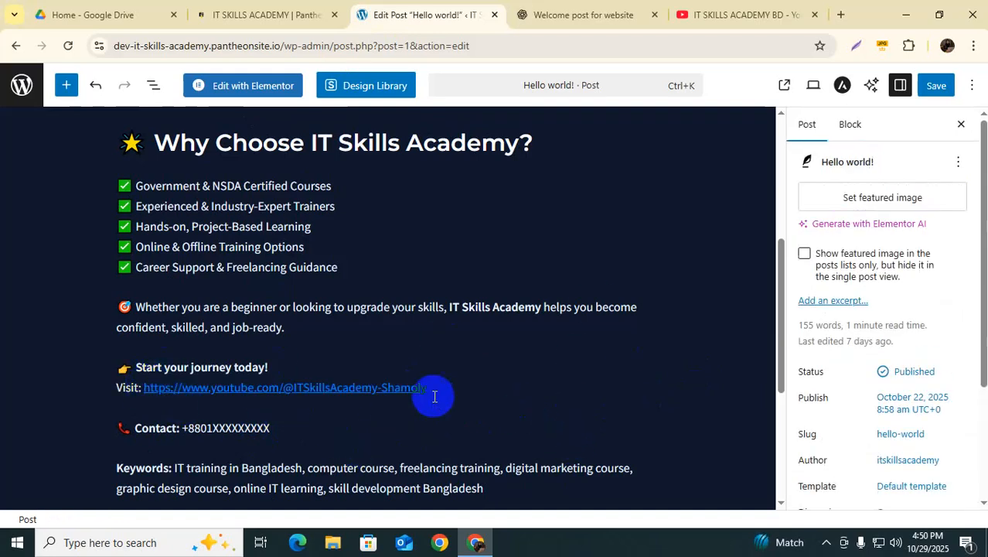
{"action": "left_click", "coordinate": [181, 385]}
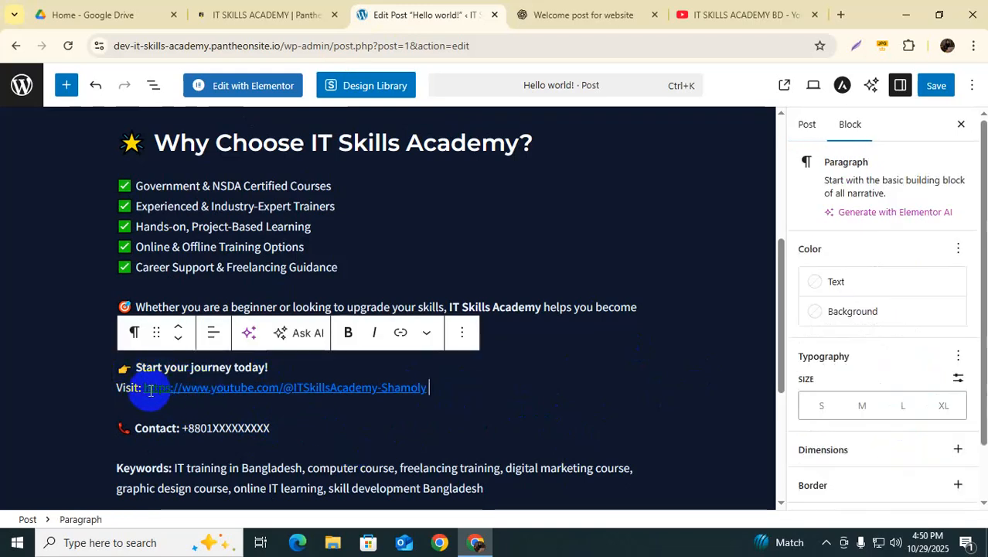
{"action": "mouse_move", "coordinate": [145, 388]}
{"action": "left_mouse_down"}
{"action": "mouse_move", "coordinate": [419, 392]}
{"action": "mouse_move", "coordinate": [429, 401]}
{"action": "mouse_move", "coordinate": [431, 387]}
{"action": "mouse_move", "coordinate": [150, 391]}
{"action": "left_mouse_up"}
{"action": "left_click", "coordinate": [431, 405]}
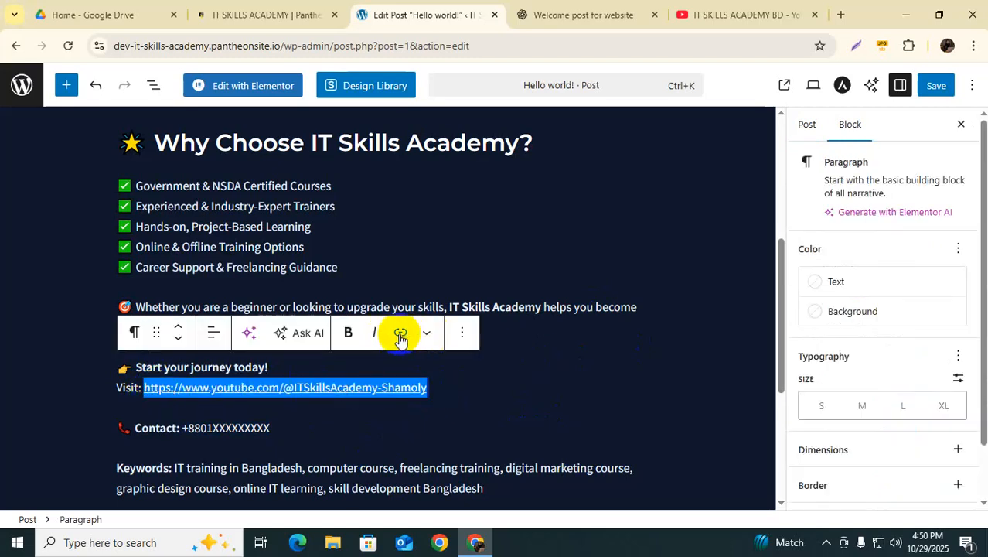
{"action": "left_click", "coordinate": [525, 393]}
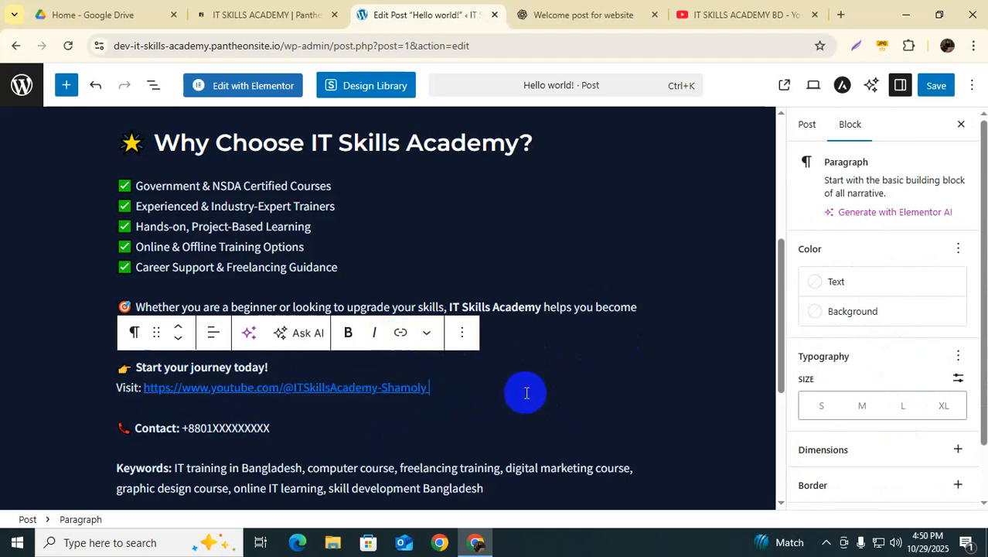
{"action": "left_click", "coordinate": [341, 388]}
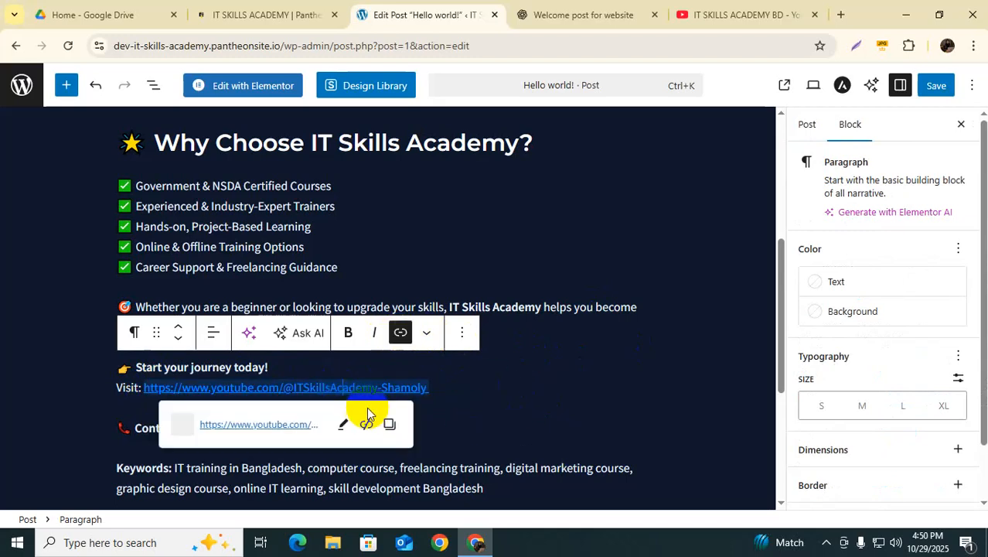
{"action": "left_click", "coordinate": [366, 424]}
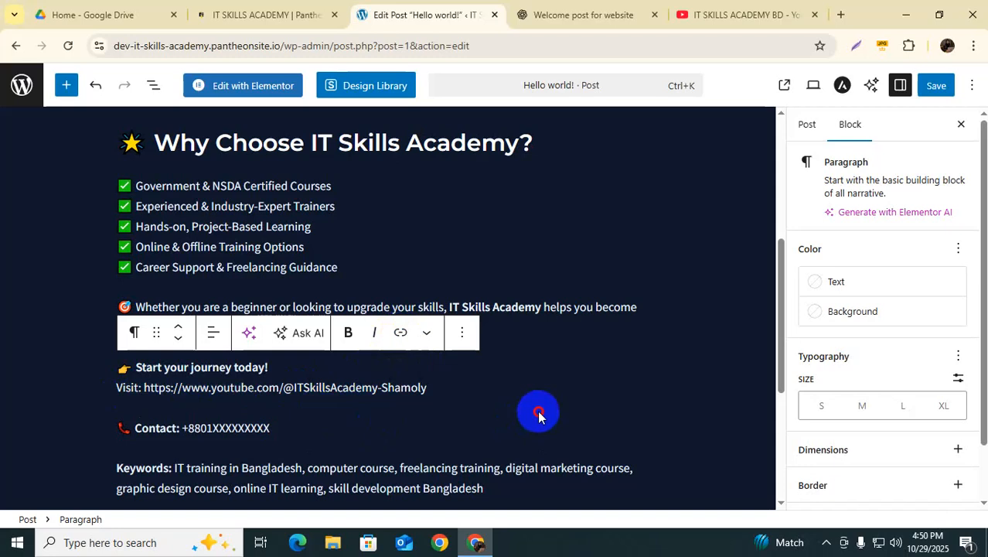
Step: Replace the placeholder X digits in the Contact line with the real phone number
{"action": "left_click", "coordinate": [195, 421]}
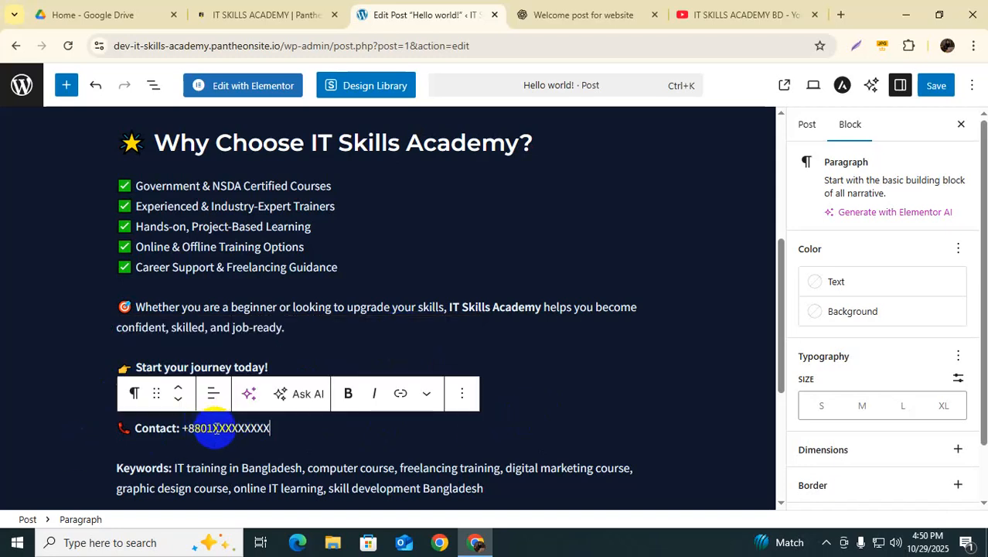
{"action": "left_click_drag", "start_coordinate": [214, 428], "coordinate": [285, 430]}
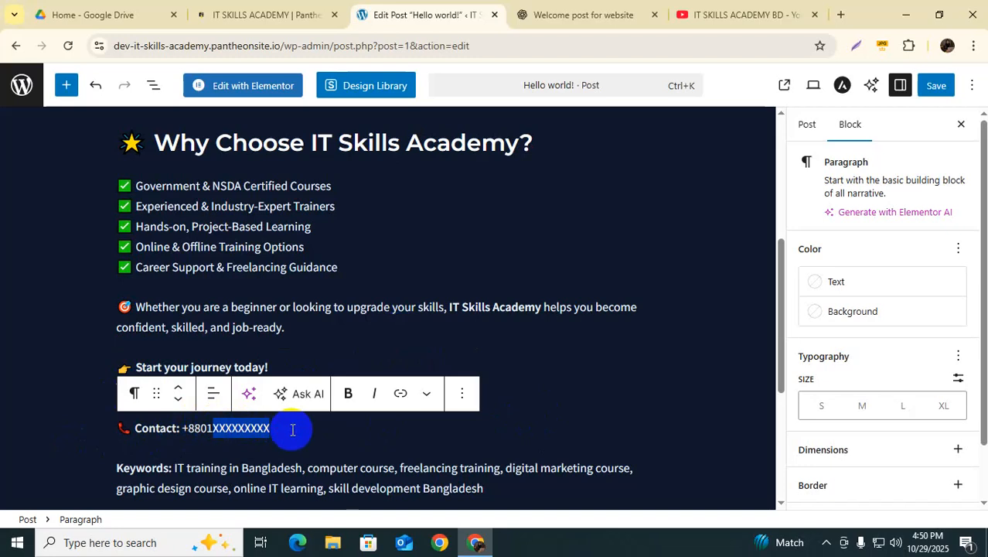
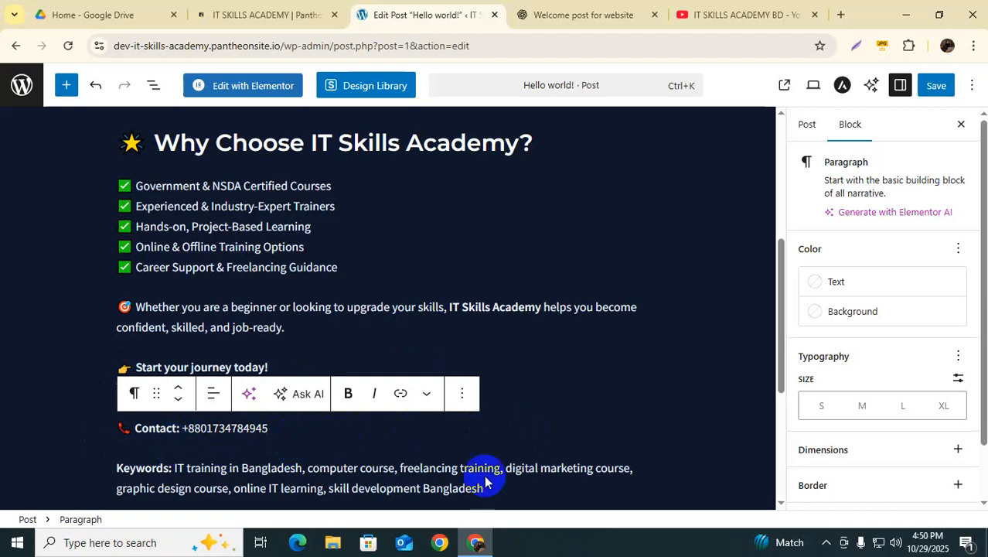
Step: Highlight the 'Keywords:' label near the end of the post
{"action": "left_click", "coordinate": [605, 417]}
{"action": "left_click", "coordinate": [530, 399]}
{"action": "scroll", "coordinate": [521, 399], "scroll_direction": "down", "scroll_amount": 2}
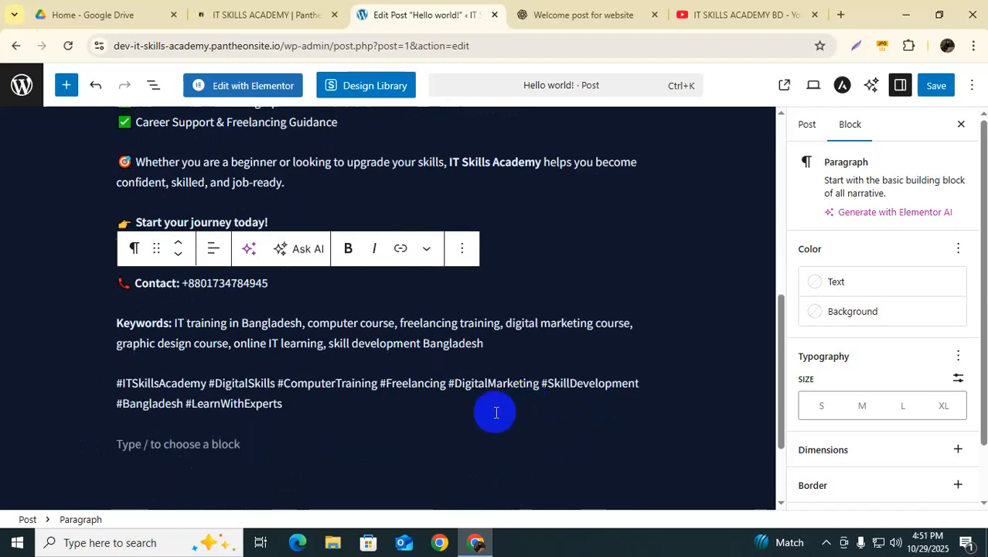
{"action": "left_click", "coordinate": [125, 447]}
{"action": "scroll", "coordinate": [324, 387], "scroll_direction": "up", "scroll_amount": 2}
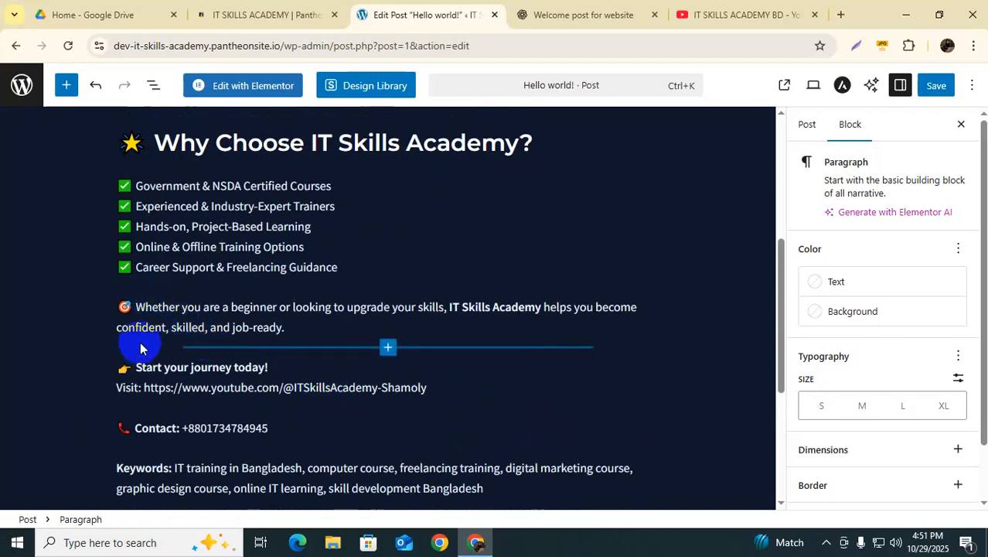
{"action": "scroll", "coordinate": [139, 348], "scroll_direction": "down", "scroll_amount": 1}
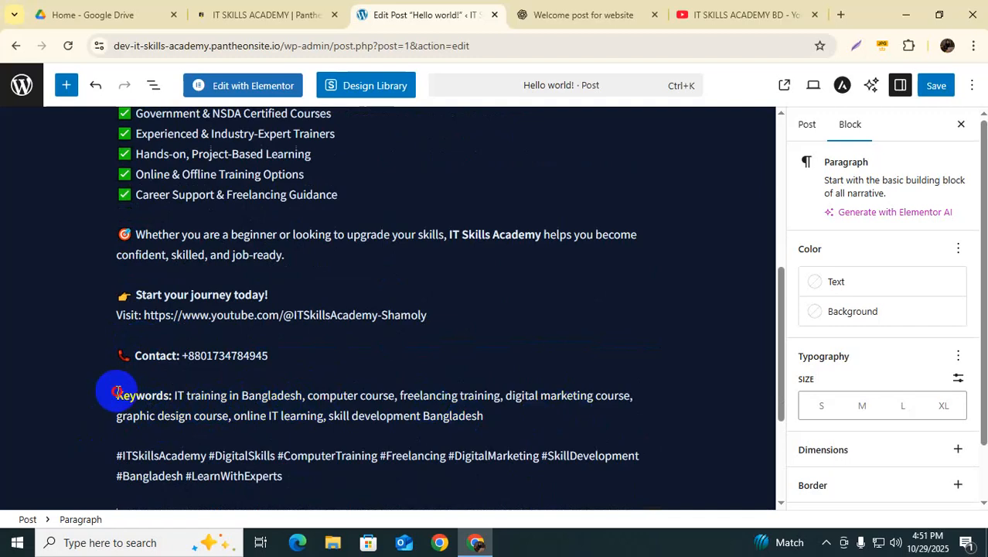
{"action": "left_click_drag", "start_coordinate": [116, 392], "coordinate": [208, 399]}
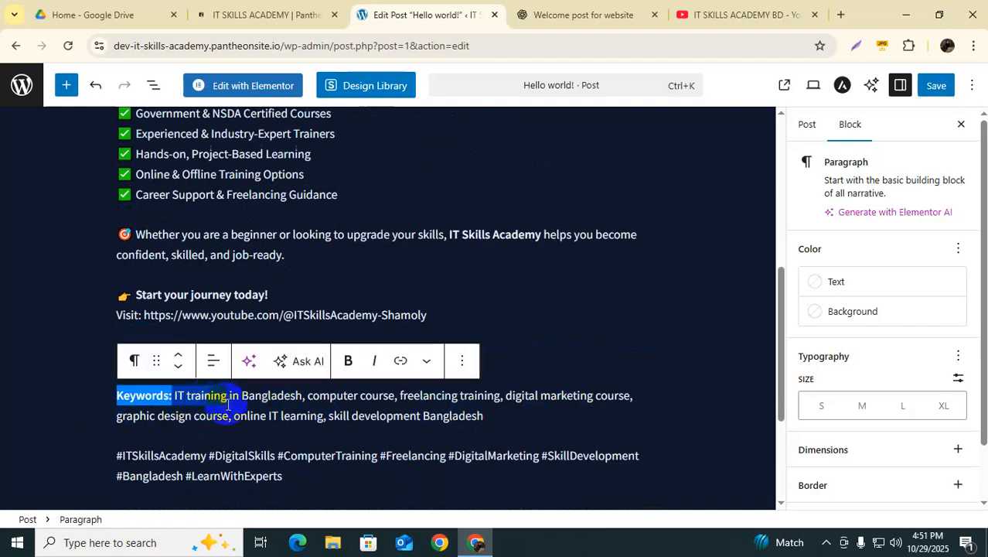
Step: Select the whole Keywords paragraph and bring up its Paragraph settings, expanding and collapsing Advanced
{"action": "left_click", "coordinate": [498, 418]}
{"action": "left_click_drag", "start_coordinate": [115, 396], "coordinate": [300, 484]}
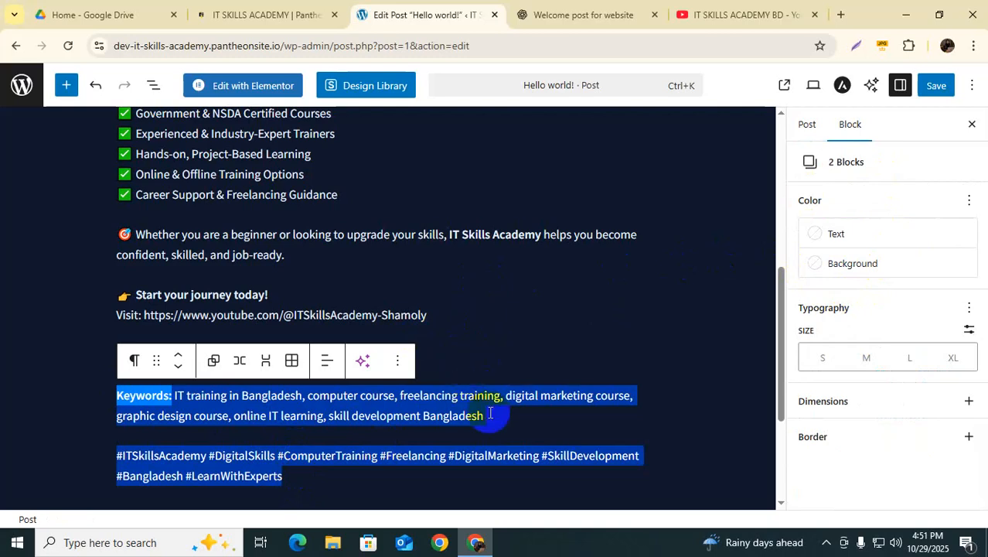
{"action": "left_click_drag", "start_coordinate": [489, 417], "coordinate": [88, 404]}
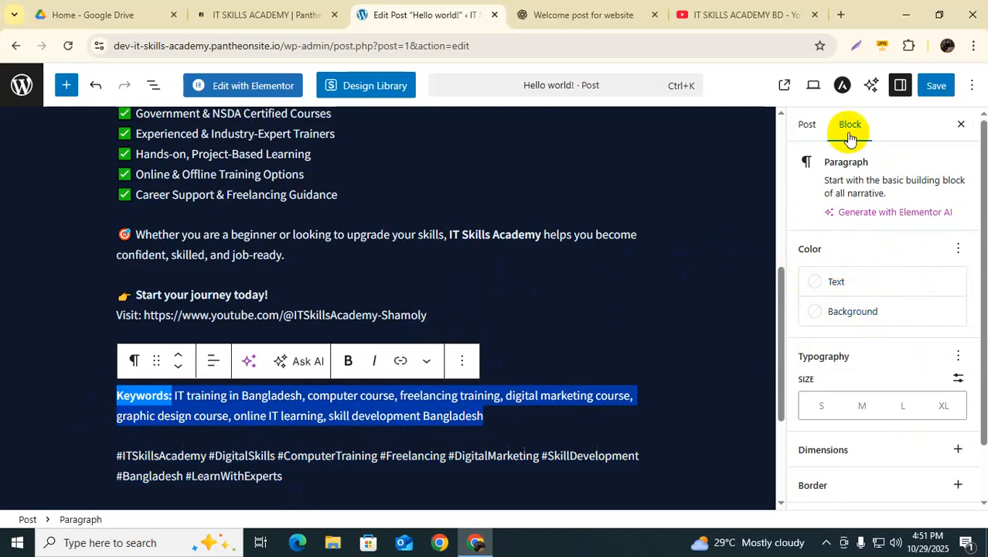
{"action": "scroll", "coordinate": [887, 290], "scroll_direction": "down", "scroll_amount": 1}
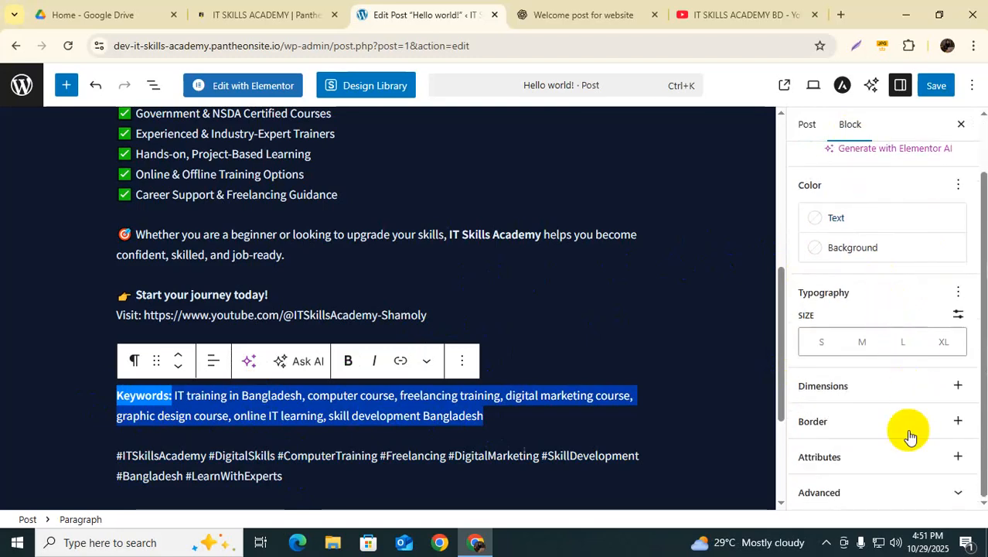
{"action": "left_click", "coordinate": [959, 494]}
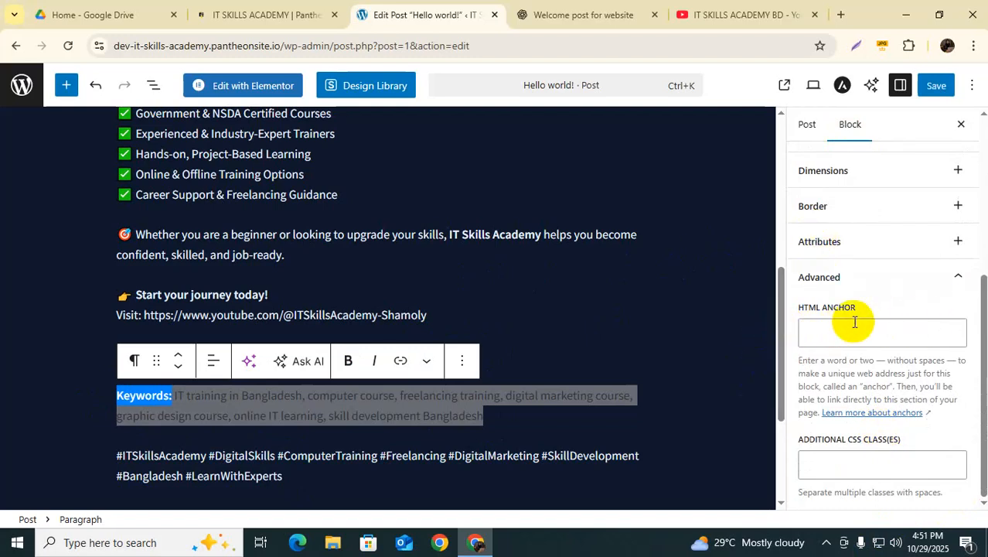
{"action": "scroll", "coordinate": [867, 435], "scroll_direction": "up", "scroll_amount": 1}
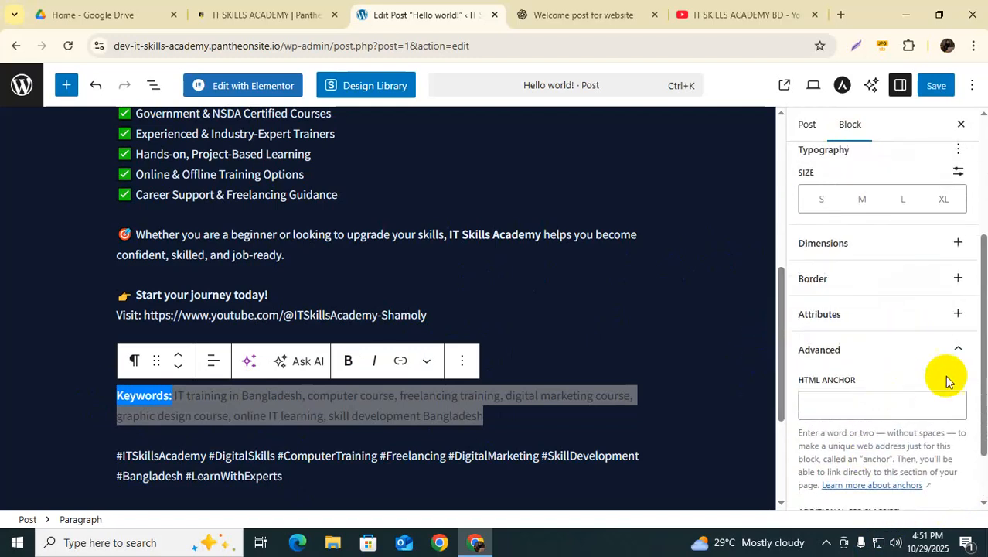
{"action": "left_click", "coordinate": [957, 350]}
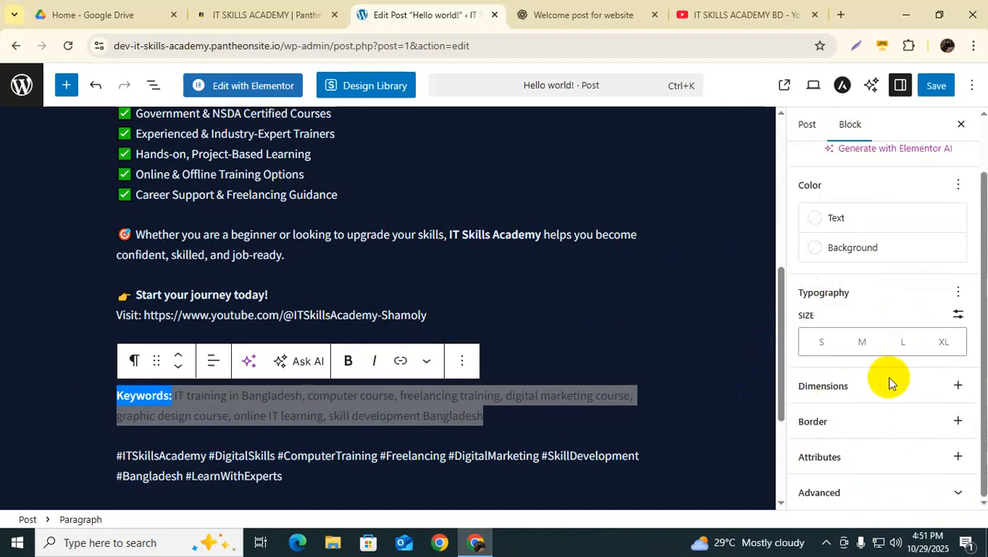
{"action": "scroll", "coordinate": [881, 372], "scroll_direction": "up", "scroll_amount": 1}
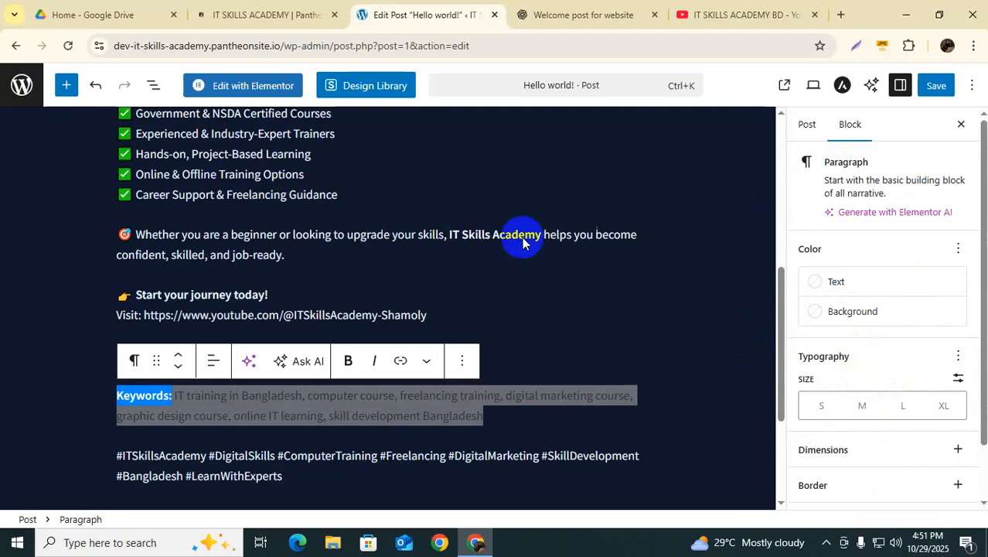
Step: Show the Post settings sidebar and dismiss the Adobe Acrobat notification
{"action": "left_click", "coordinate": [805, 127]}
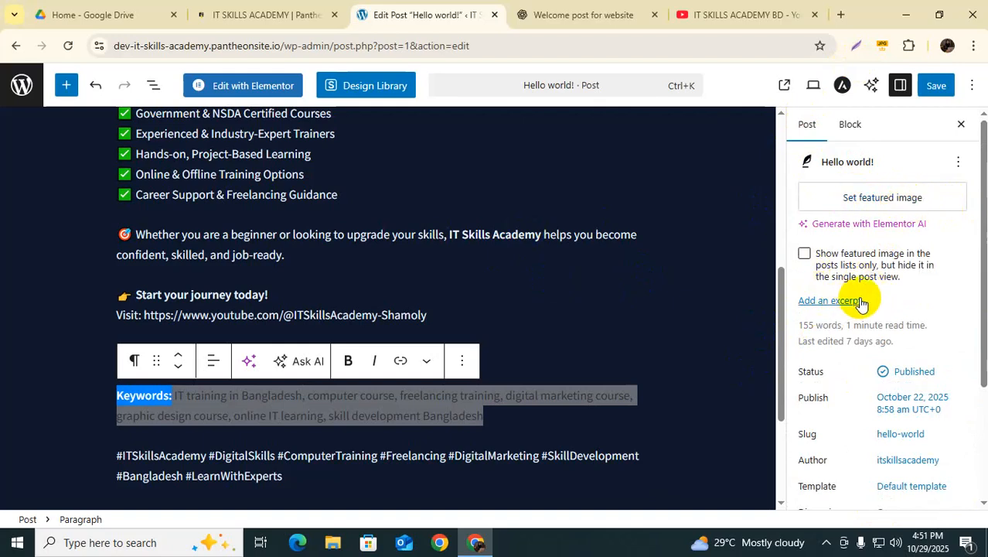
{"action": "scroll", "coordinate": [860, 300], "scroll_direction": "down", "scroll_amount": 2}
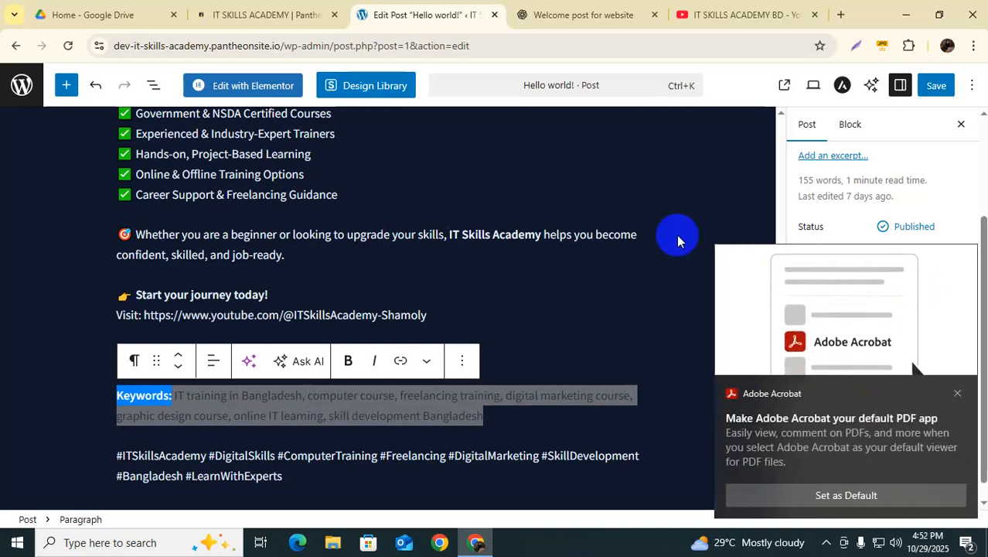
{"action": "left_click", "coordinate": [958, 393]}
Step: Change the post slug from hello-world to welcome
{"action": "left_click", "coordinate": [900, 292]}
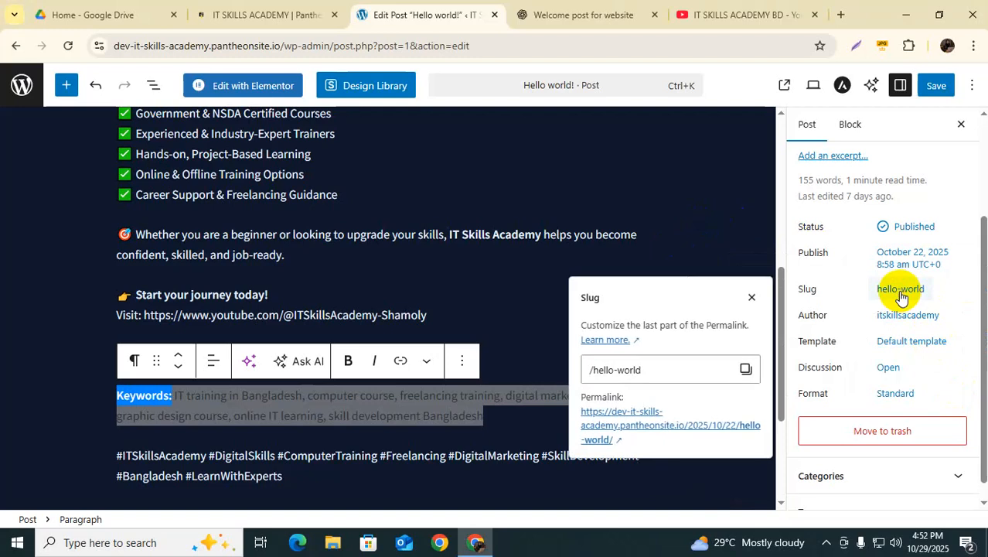
{"action": "left_click", "coordinate": [646, 370]}
{"action": "left_click_drag", "start_coordinate": [645, 369], "coordinate": [565, 361]}
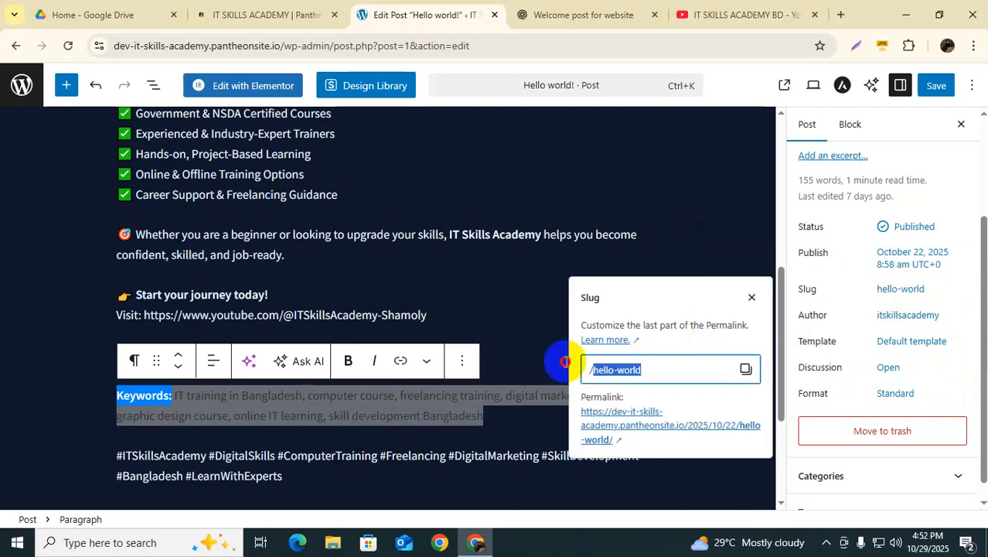
{"action": "key", "text": "BackSpace"}
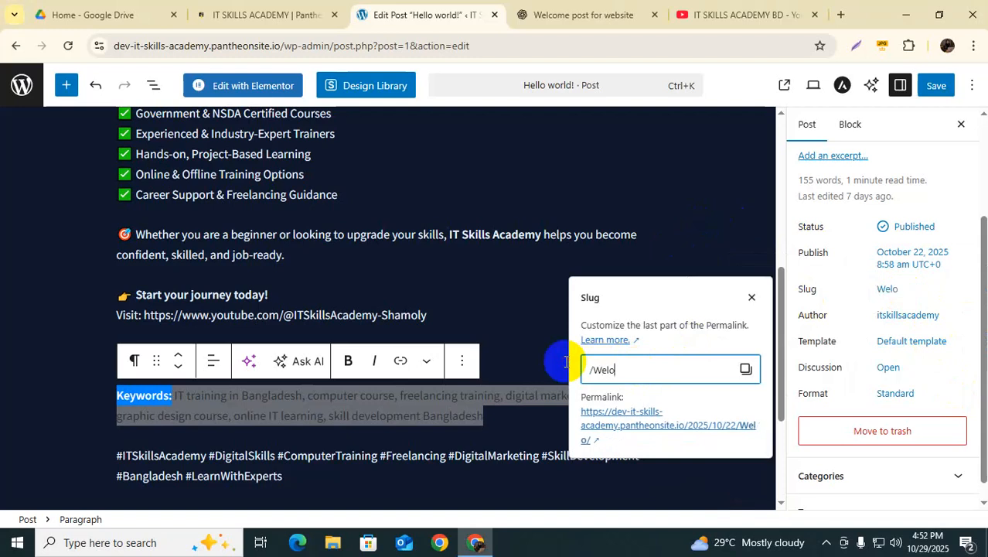
{"action": "type", "text": "Welcome"}
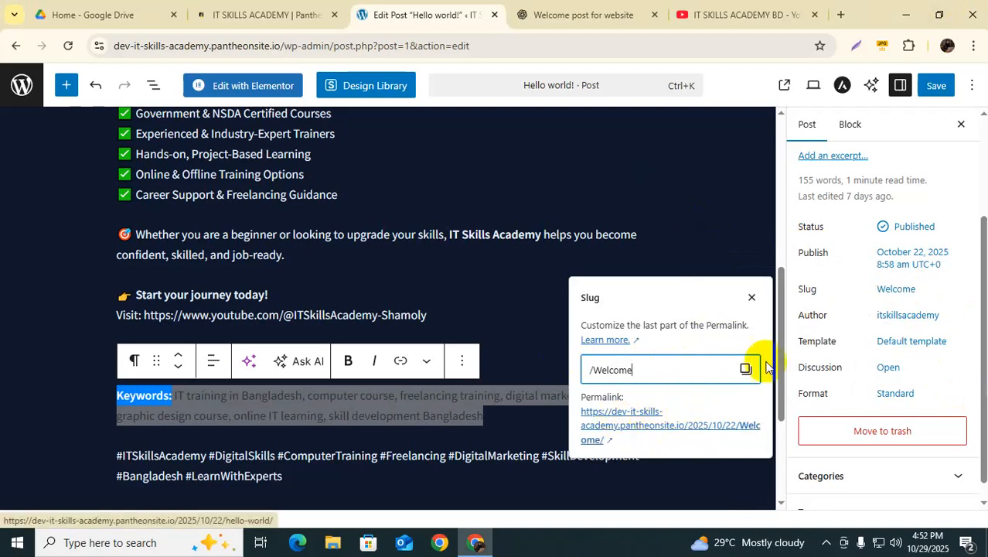
{"action": "left_click", "coordinate": [754, 300]}
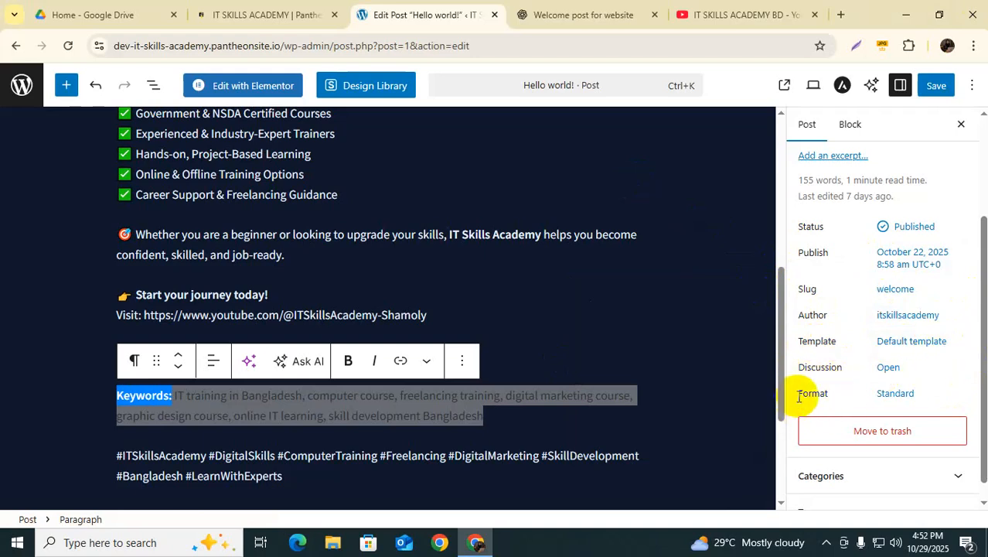
Step: Expand the Tags panel and add 'IT training in Bangladesh' as the first tag
{"action": "scroll", "coordinate": [903, 383], "scroll_direction": "down", "scroll_amount": 1}
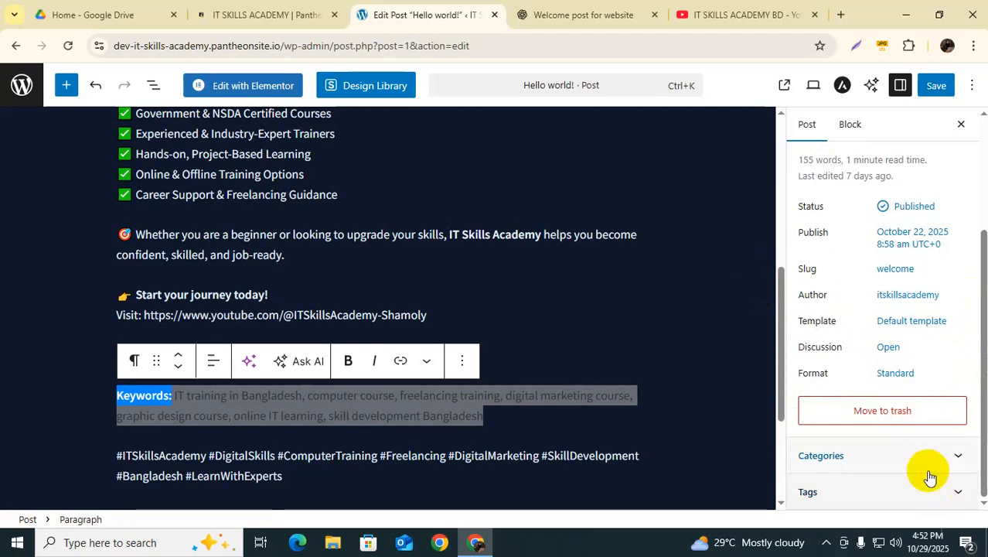
{"action": "left_click", "coordinate": [959, 496]}
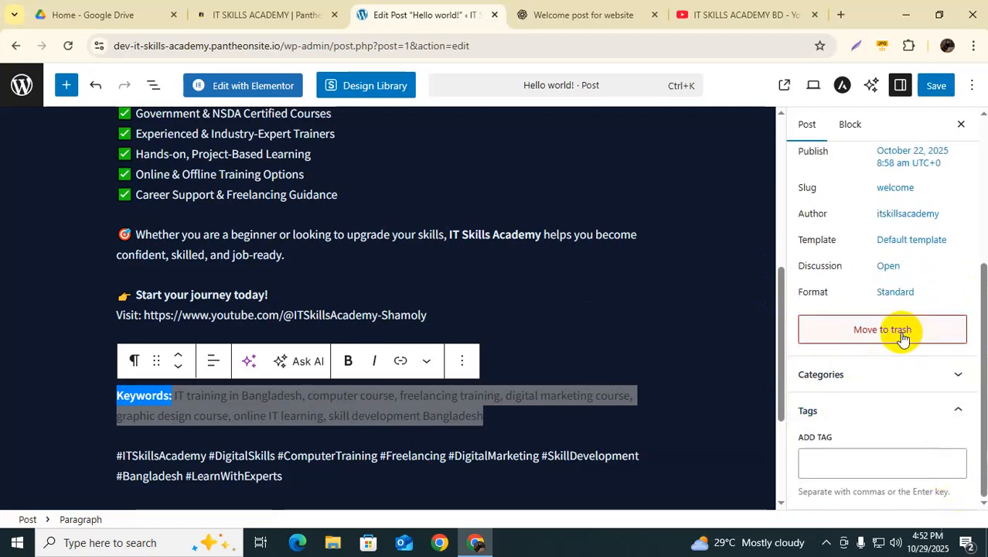
{"action": "left_click", "coordinate": [814, 459]}
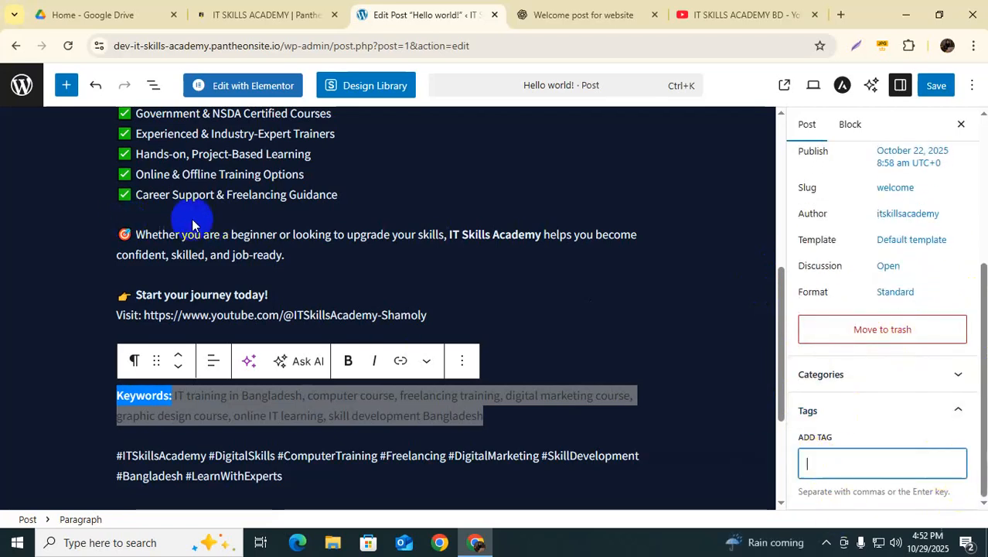
{"action": "left_click", "coordinate": [201, 395]}
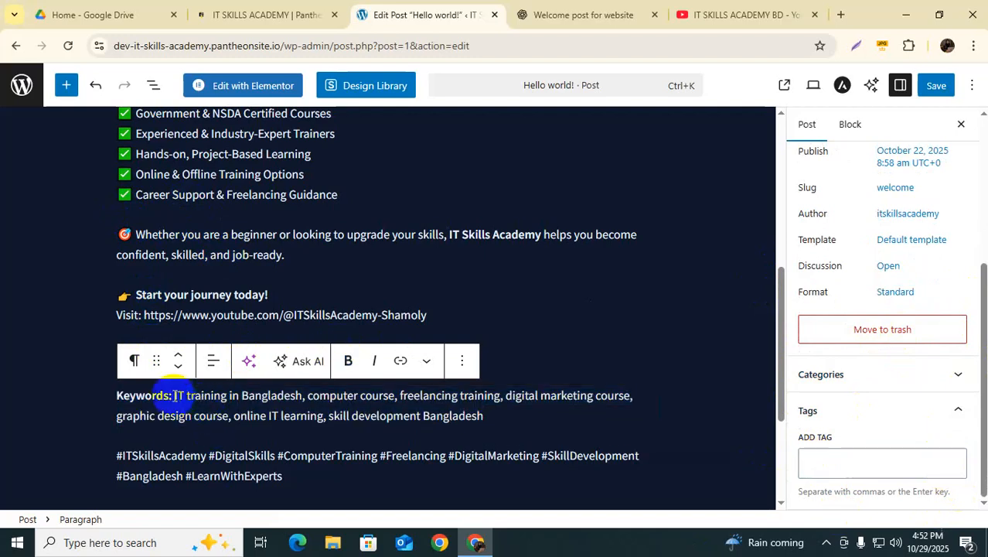
{"action": "left_click_drag", "start_coordinate": [201, 396], "coordinate": [283, 397]}
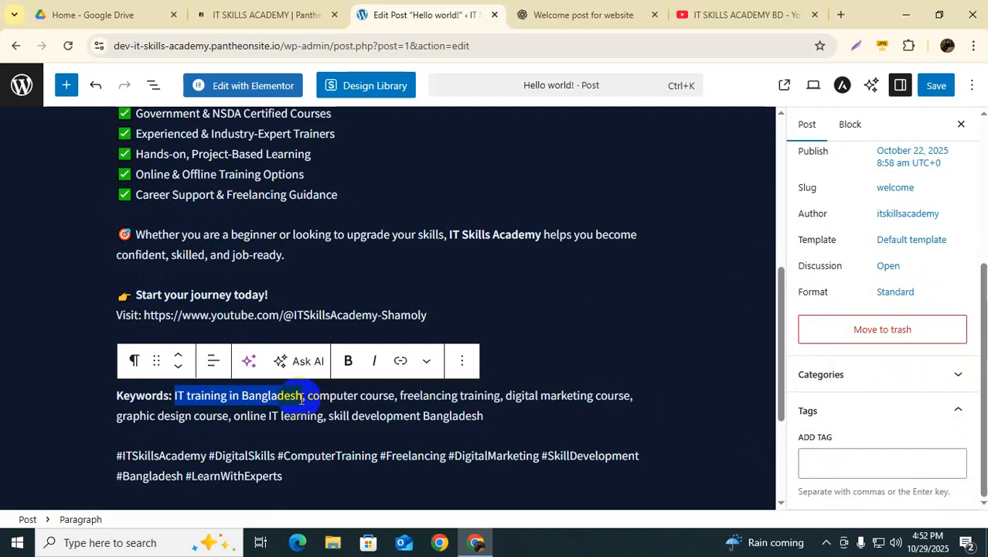
{"action": "left_click", "coordinate": [829, 462]}
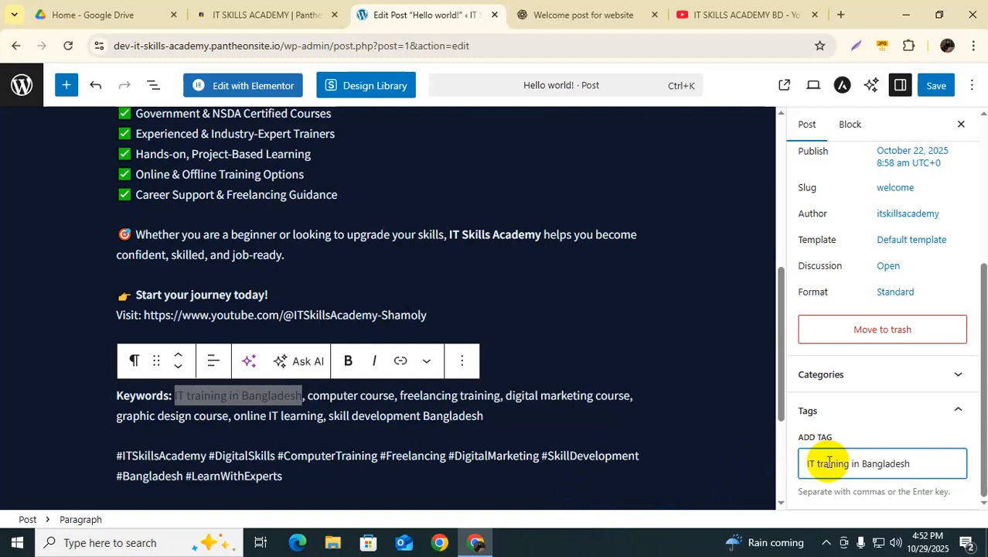
{"action": "key", "text": "Return"}
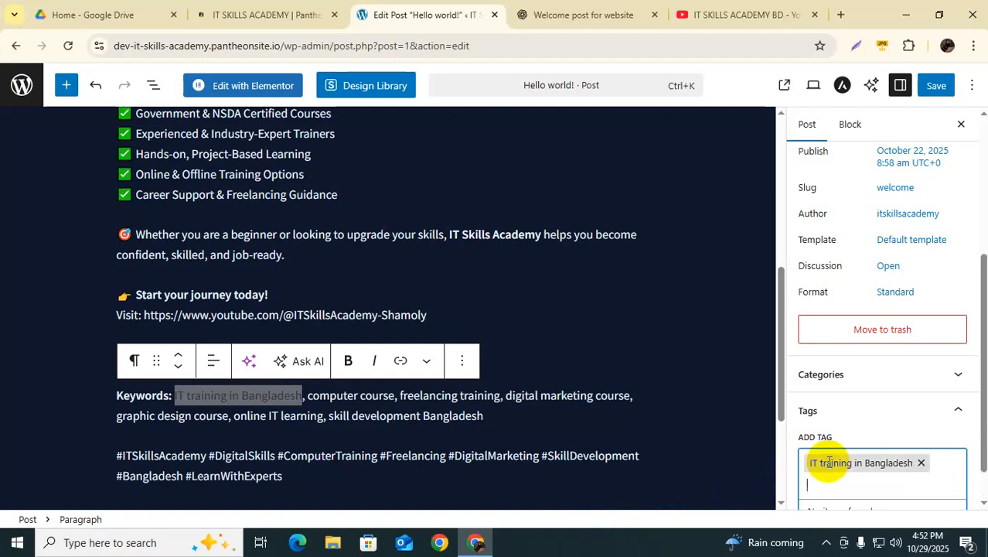
Step: Add the tags 'computer course' and 'freelancing training' from the keywords
{"action": "left_click_drag", "start_coordinate": [308, 397], "coordinate": [390, 396]}
{"action": "key", "text": "ctrl+c"}
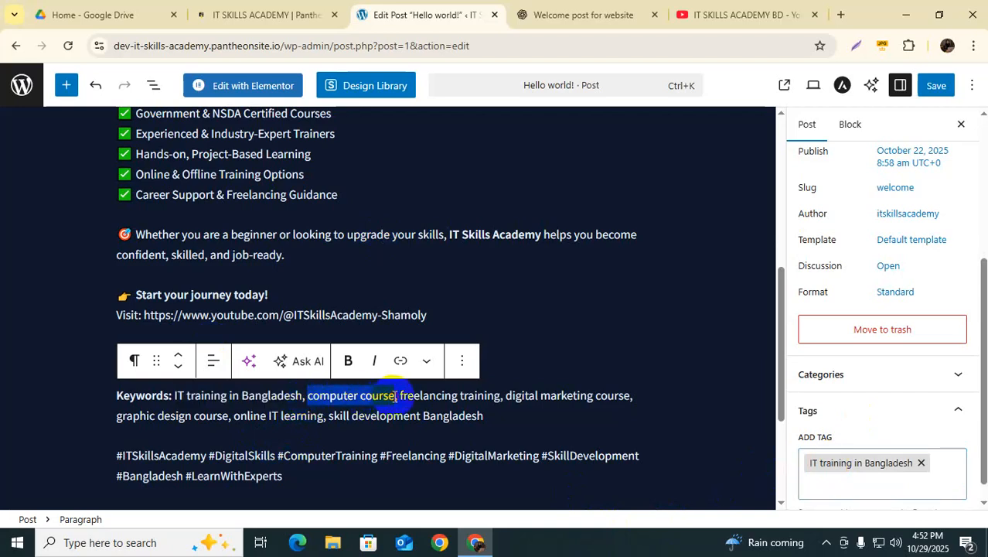
{"action": "left_click", "coordinate": [839, 484]}
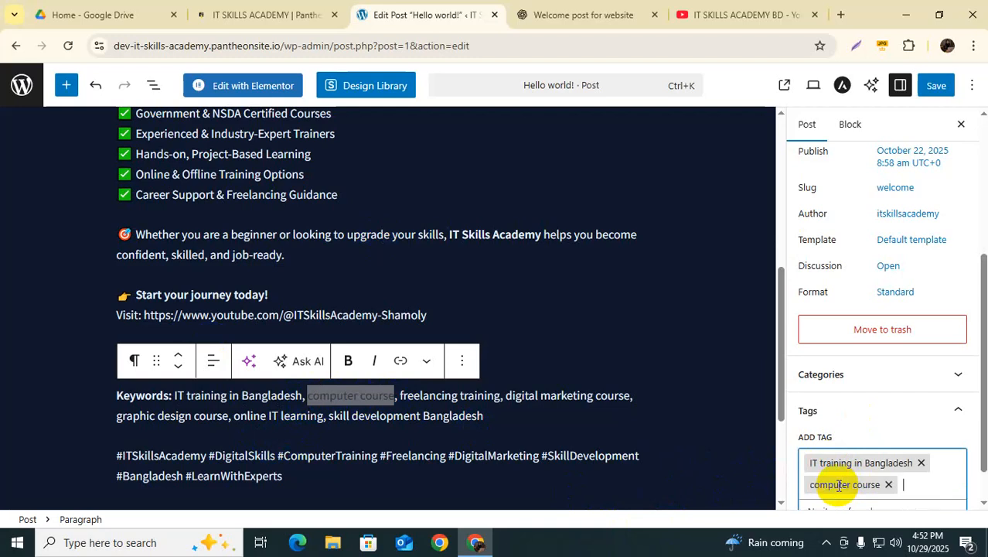
{"action": "key", "text": "ctrl+v"}
{"action": "key", "text": "Return"}
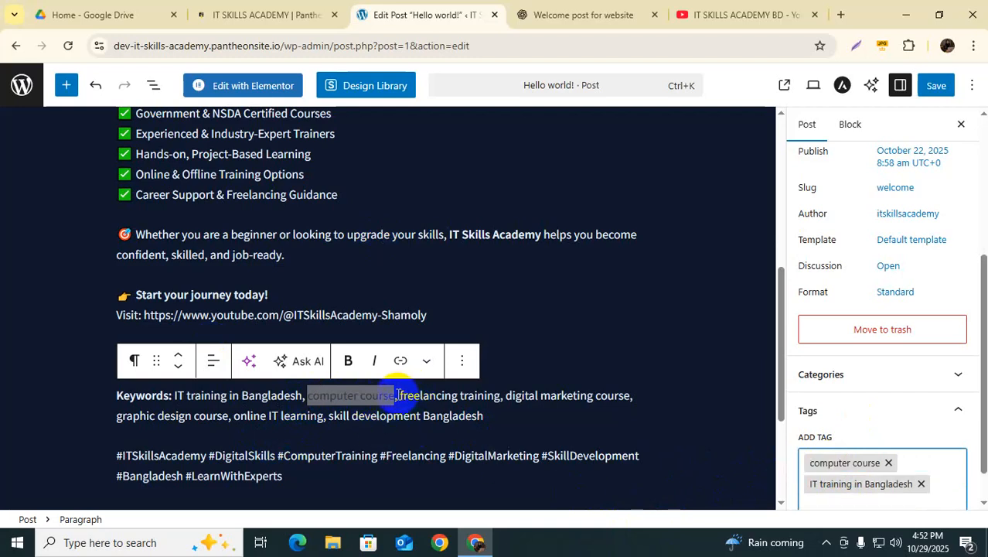
{"action": "left_click_drag", "start_coordinate": [399, 395], "coordinate": [473, 396]}
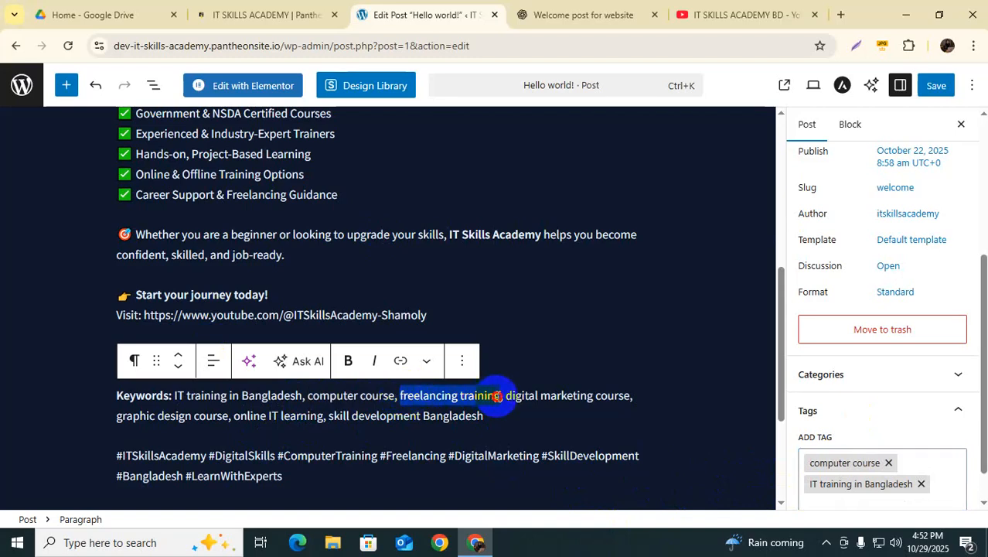
{"action": "left_click", "coordinate": [819, 503]}
{"action": "type", "text": "freelancing training"}
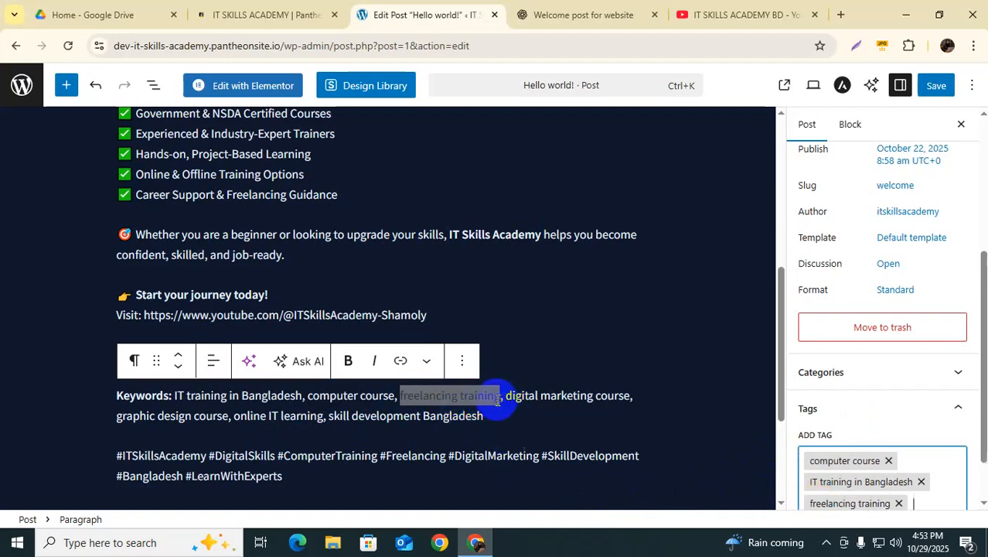
{"action": "key", "text": "Return"}
Step: Add the tags 'digital marketing course' and 'graphic design course'
{"action": "left_click_drag", "start_coordinate": [507, 395], "coordinate": [615, 396]}
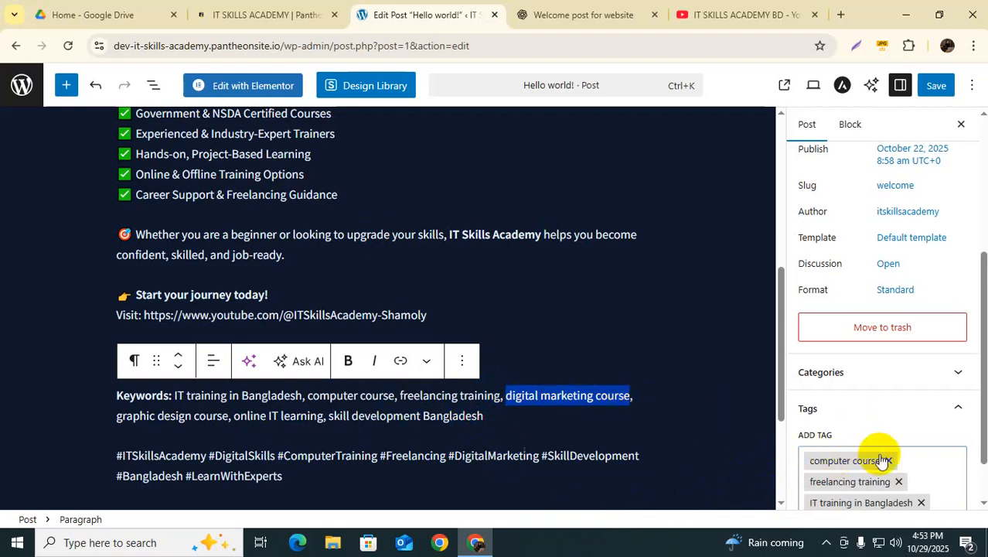
{"action": "scroll", "coordinate": [878, 452], "scroll_direction": "down", "scroll_amount": 1}
{"action": "left_click", "coordinate": [846, 463]}
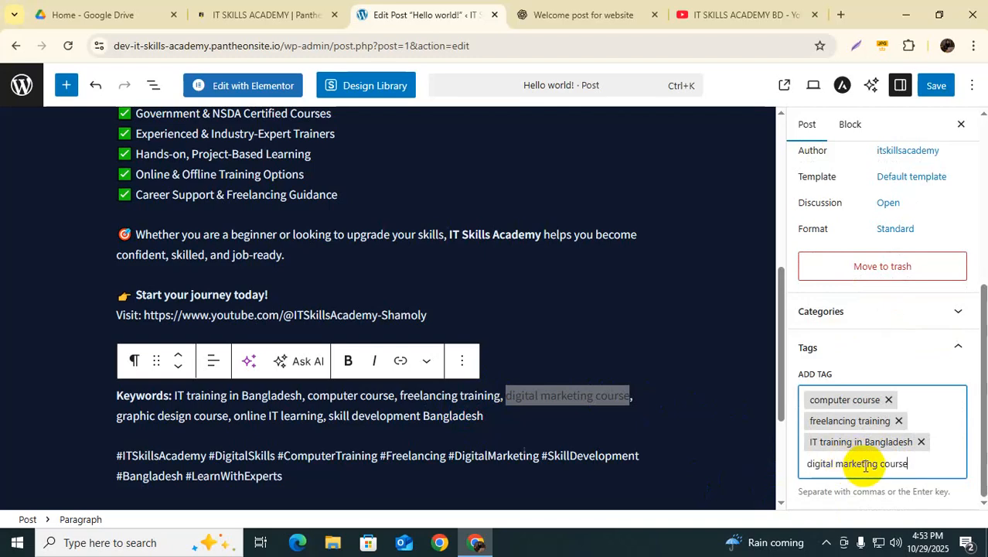
{"action": "key", "text": "Return"}
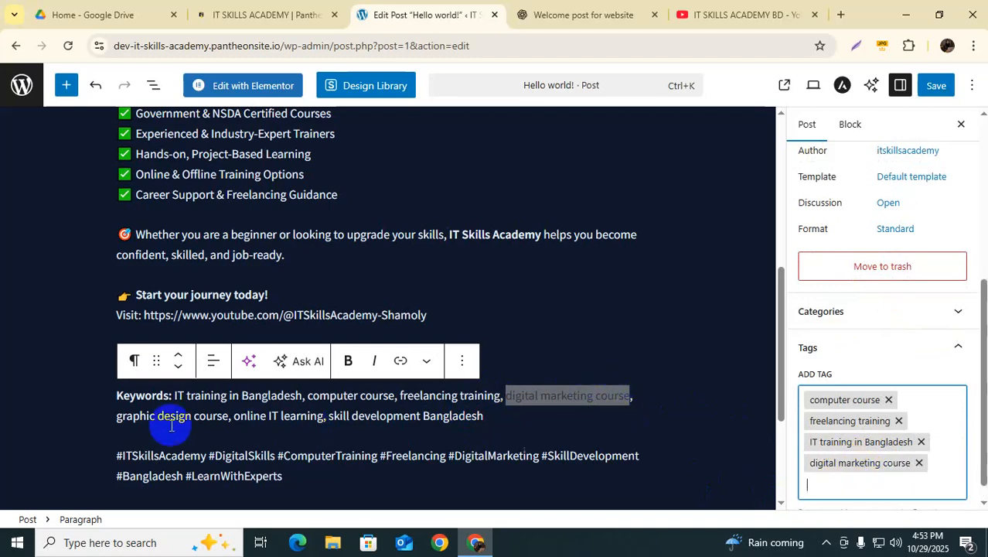
{"action": "left_click_drag", "start_coordinate": [118, 418], "coordinate": [228, 417]}
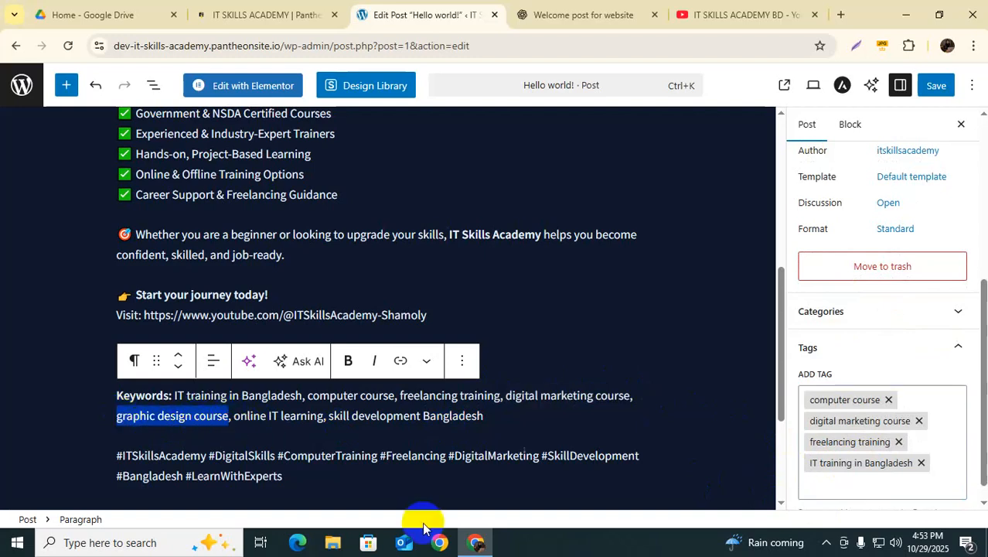
{"action": "left_click", "coordinate": [824, 484]}
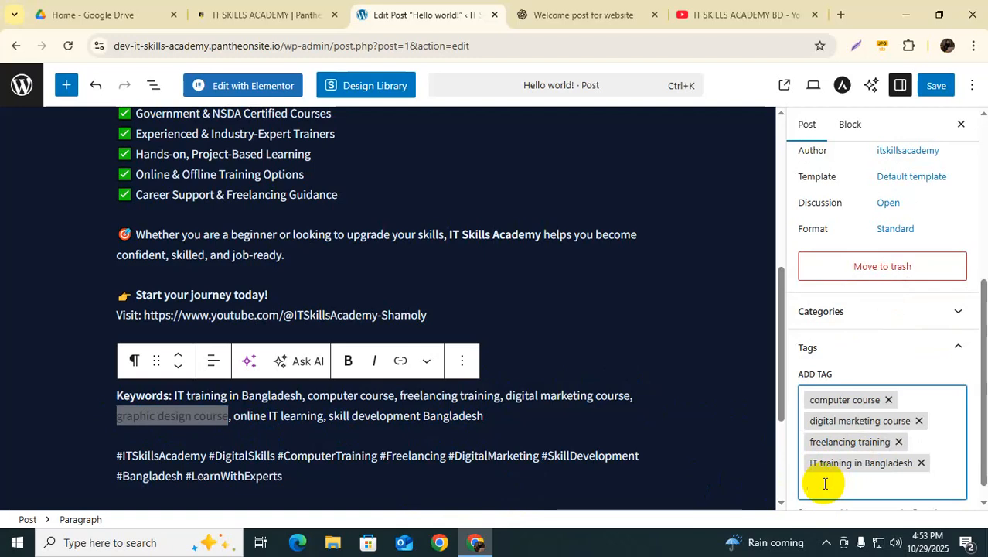
{"action": "key", "text": "Return"}
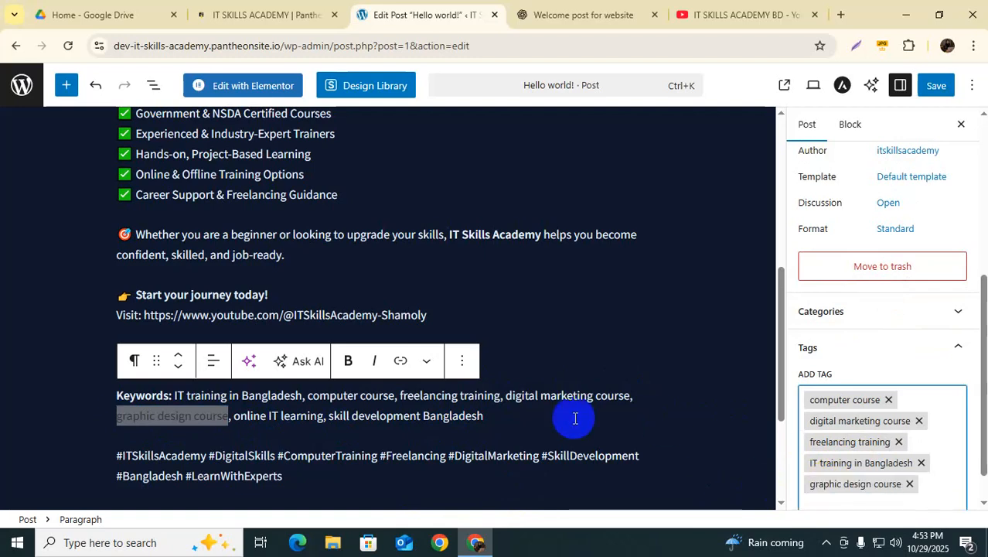
Step: Add the tags 'online IT learning' and 'skill development Bangladesh'
{"action": "left_click_drag", "start_coordinate": [233, 418], "coordinate": [323, 417]}
{"action": "key", "text": "ctrl+c"}
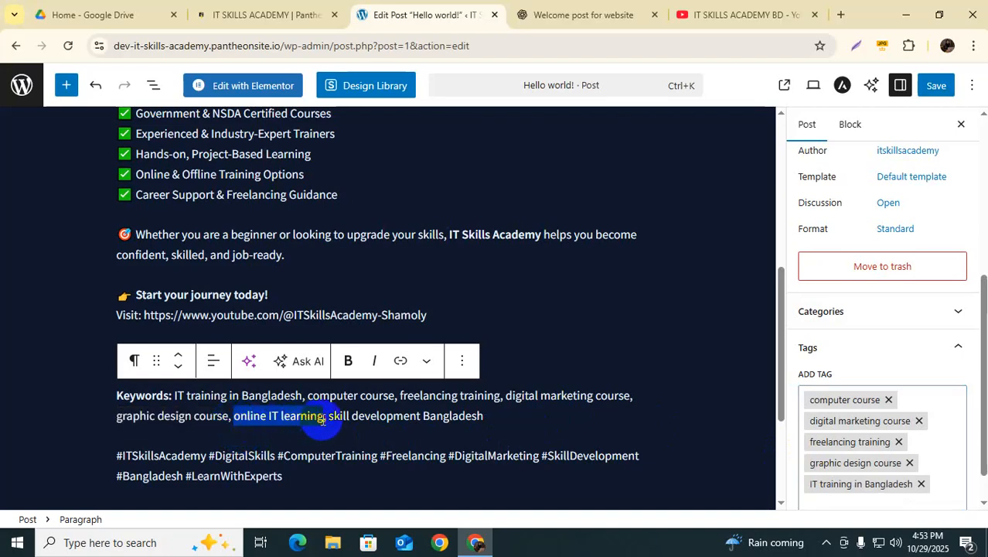
{"action": "left_click", "coordinate": [820, 501]}
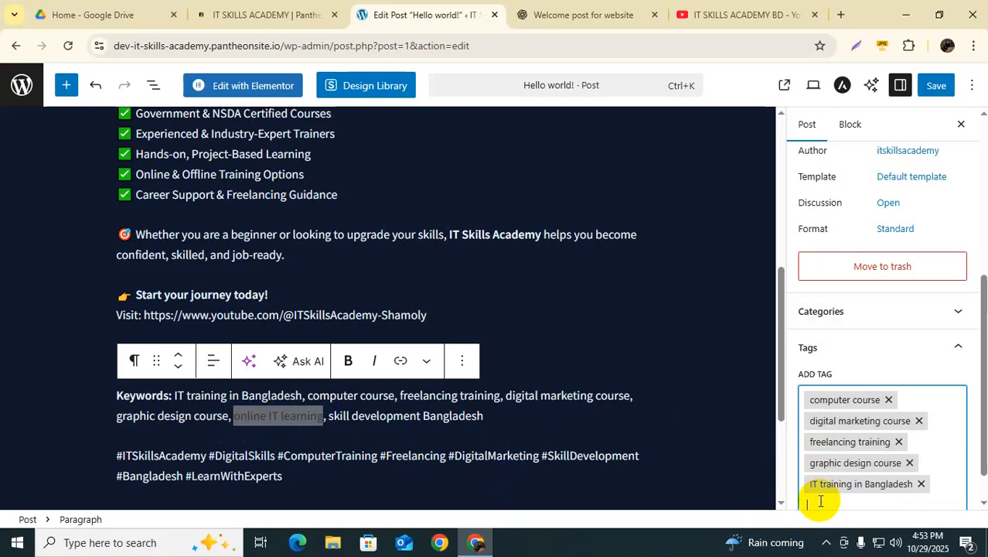
{"action": "key", "text": "ctrl+v"}
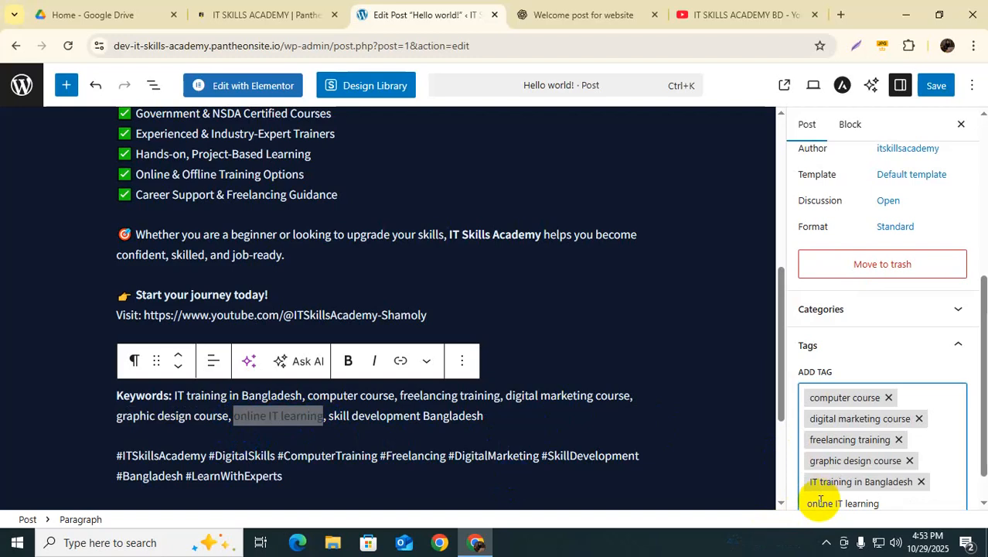
{"action": "key", "text": "Return"}
{"action": "left_click_drag", "start_coordinate": [329, 416], "coordinate": [475, 416]}
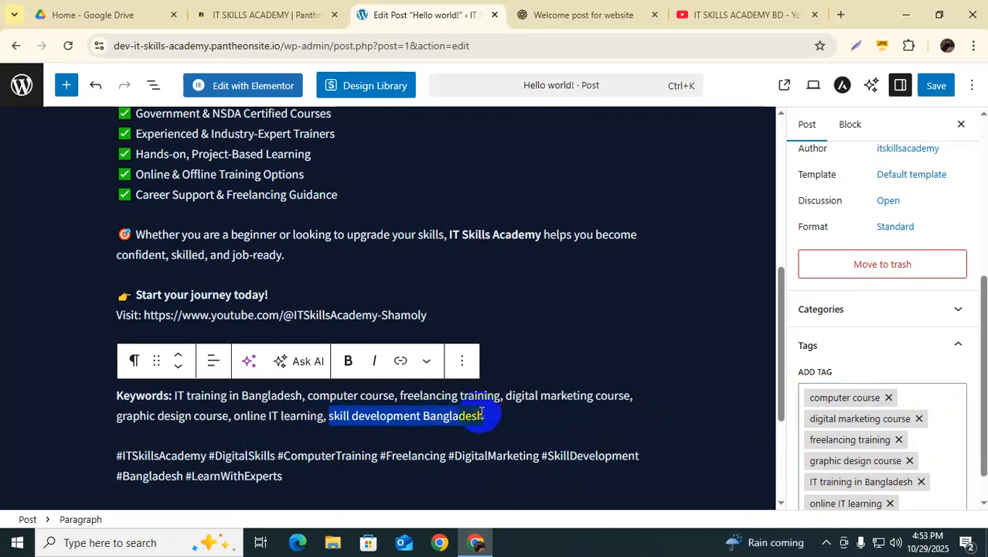
{"action": "scroll", "coordinate": [920, 463], "scroll_direction": "down", "scroll_amount": 1}
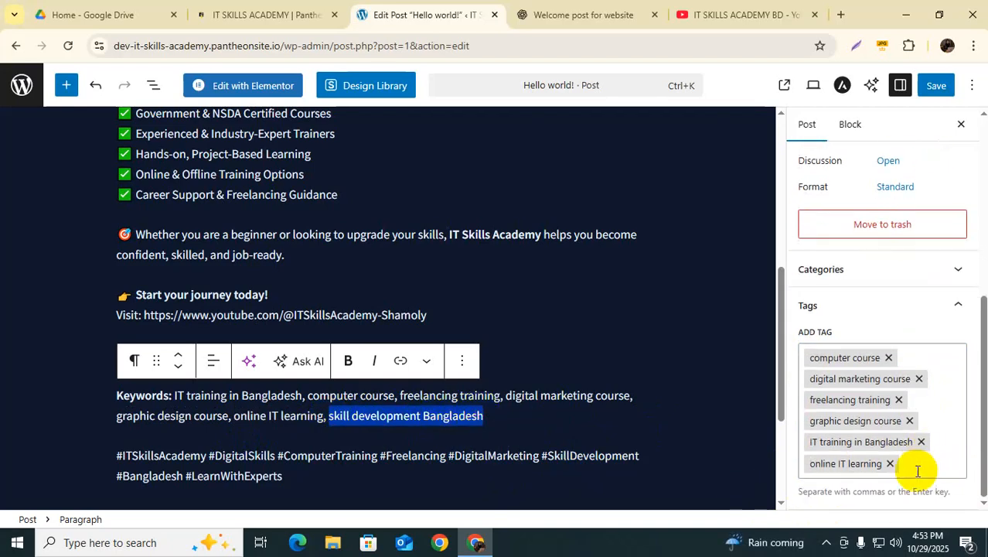
{"action": "left_click", "coordinate": [917, 467]}
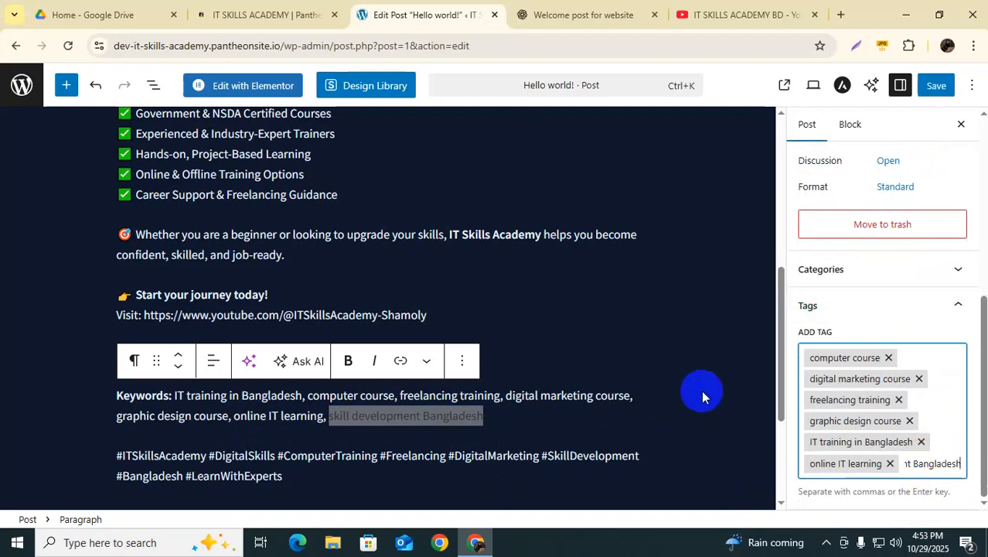
{"action": "key", "text": "Return"}
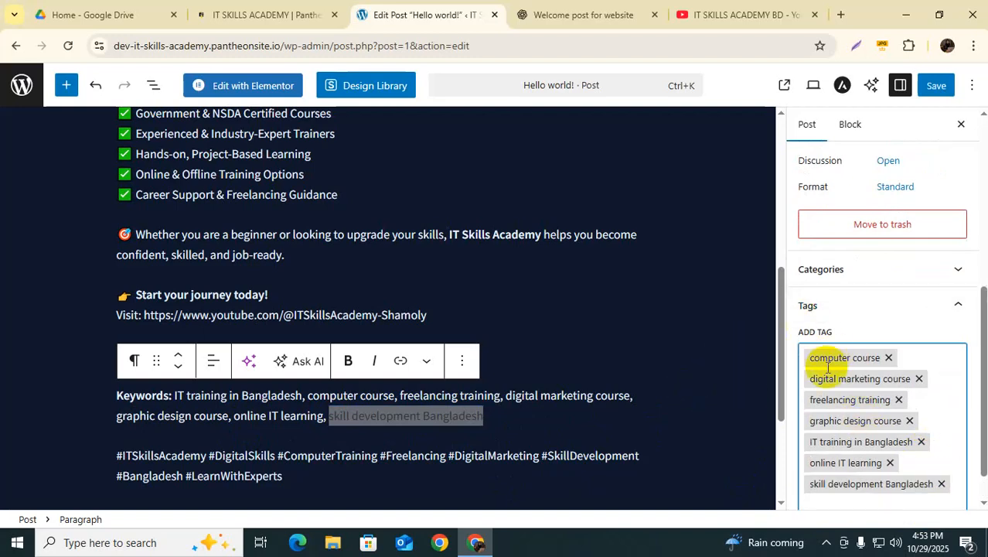
{"action": "scroll", "coordinate": [916, 413], "scroll_direction": "up", "scroll_amount": 1}
{"action": "scroll", "coordinate": [912, 425], "scroll_direction": "down", "scroll_amount": 2}
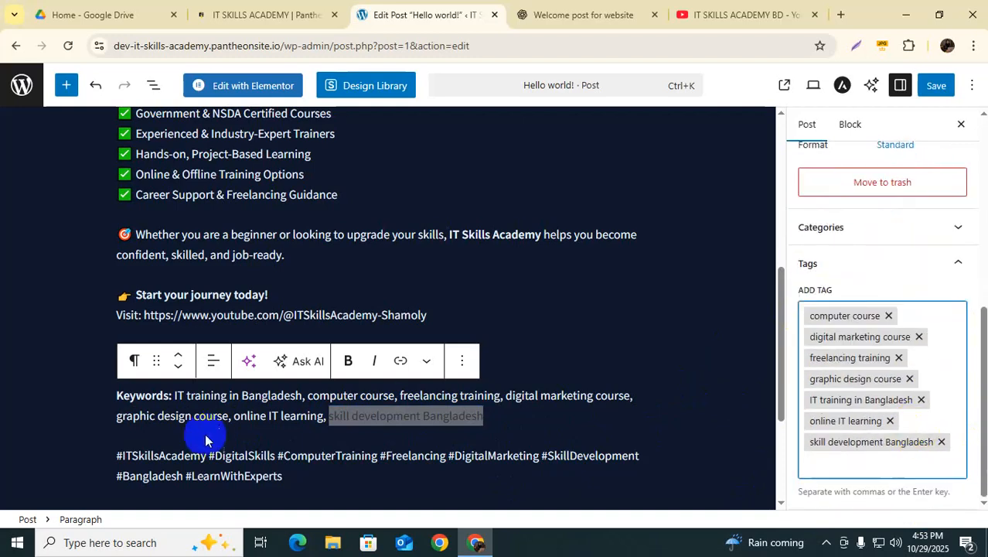
{"action": "scroll", "coordinate": [171, 361], "scroll_direction": "down", "scroll_amount": 1}
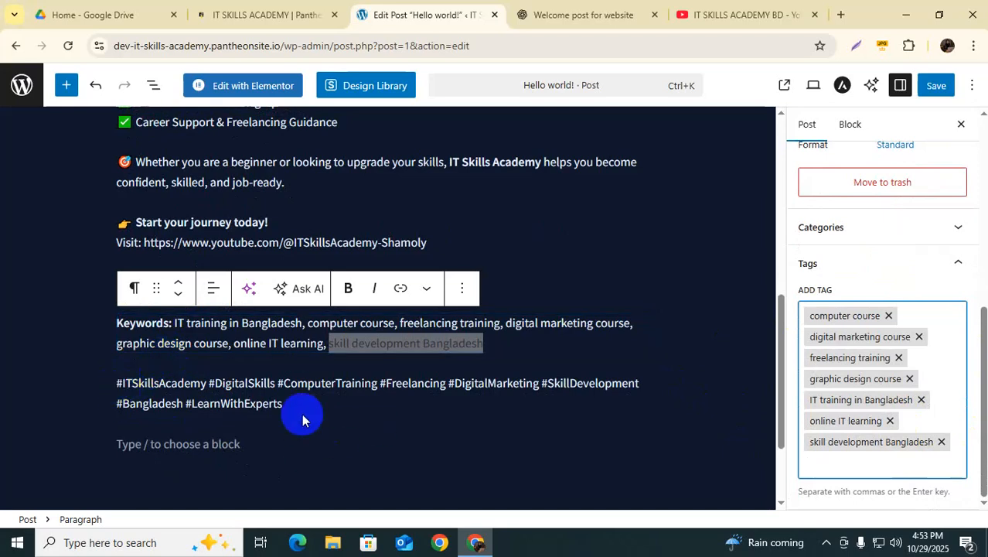
Step: Delete the Keywords paragraph from the post
{"action": "left_click_drag", "start_coordinate": [116, 323], "coordinate": [229, 344]}
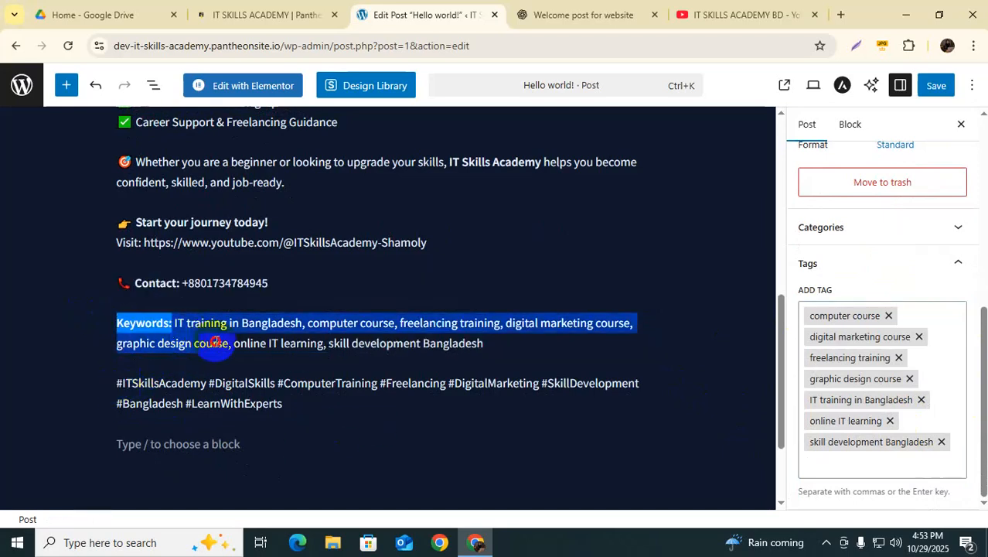
{"action": "left_click", "coordinate": [495, 347]}
{"action": "left_click_drag", "start_coordinate": [495, 347], "coordinate": [100, 325]}
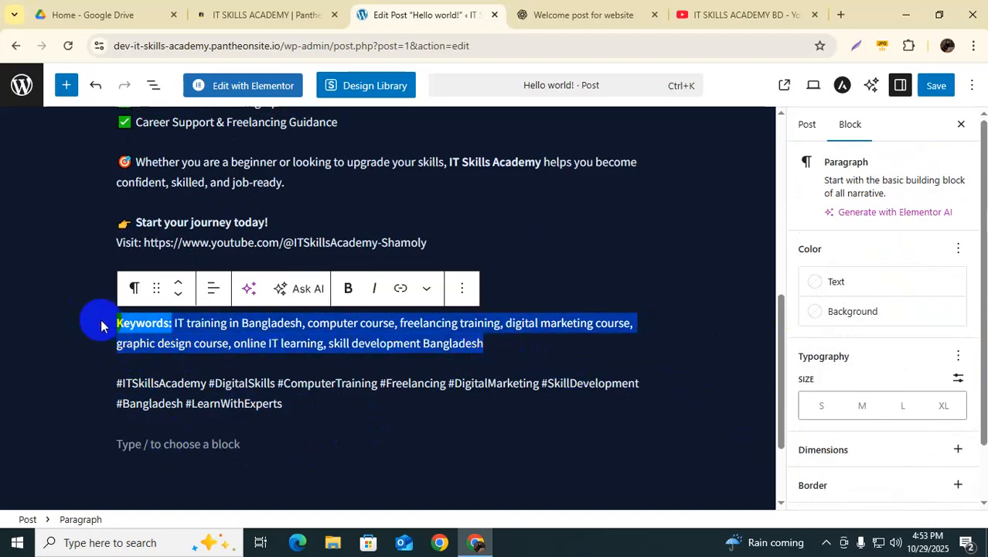
{"action": "key", "text": "BackSpace"}
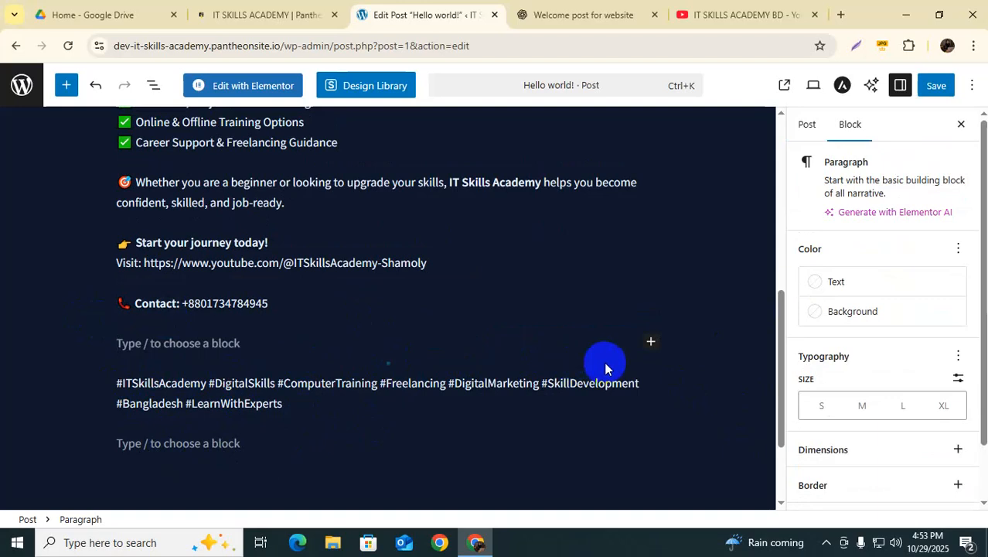
{"action": "left_click", "coordinate": [668, 439]}
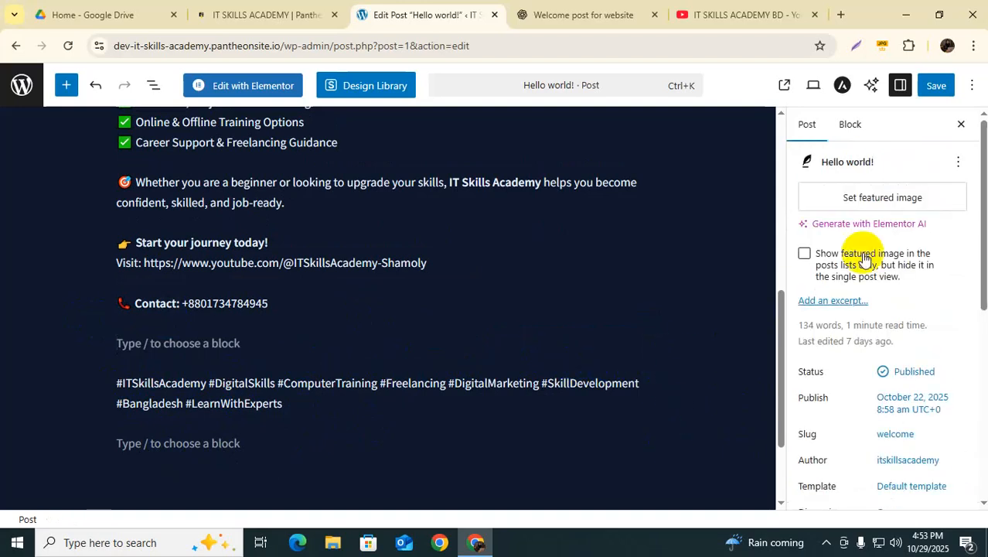
Step: Select the word ITSkillsAcademy in the hashtag line
{"action": "scroll", "coordinate": [913, 425], "scroll_direction": "down", "scroll_amount": 3}
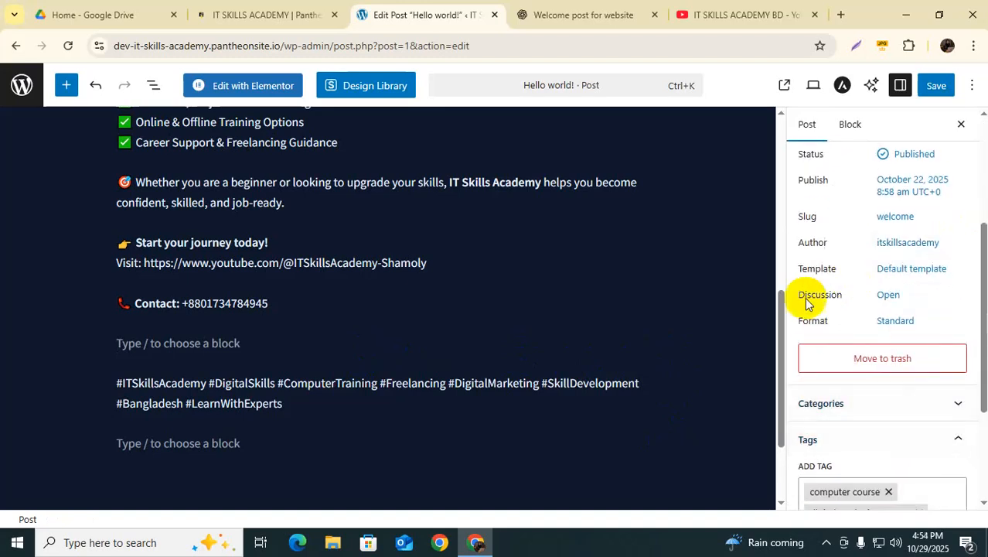
{"action": "scroll", "coordinate": [859, 375], "scroll_direction": "down", "scroll_amount": 2}
{"action": "scroll", "coordinate": [841, 360], "scroll_direction": "down", "scroll_amount": 2}
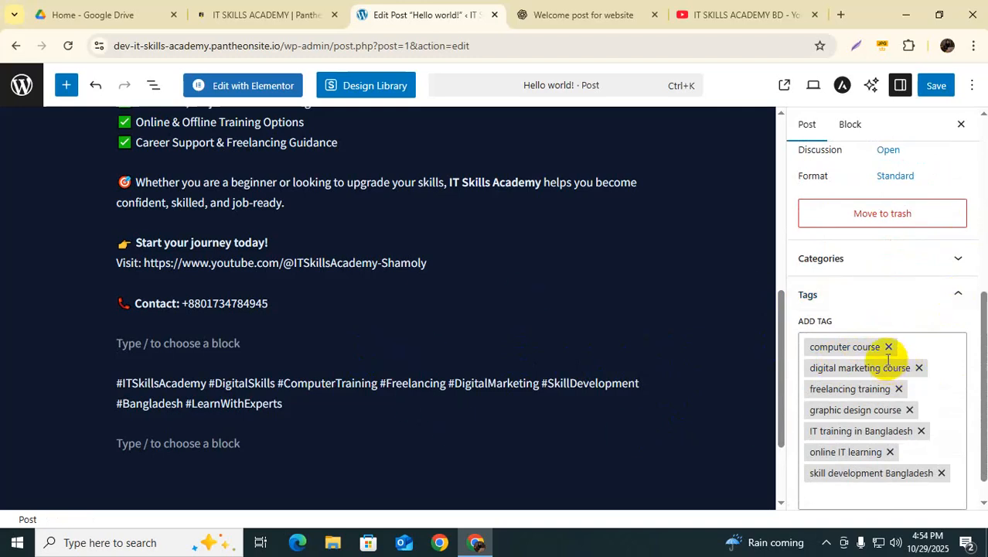
{"action": "scroll", "coordinate": [897, 379], "scroll_direction": "down", "scroll_amount": 1}
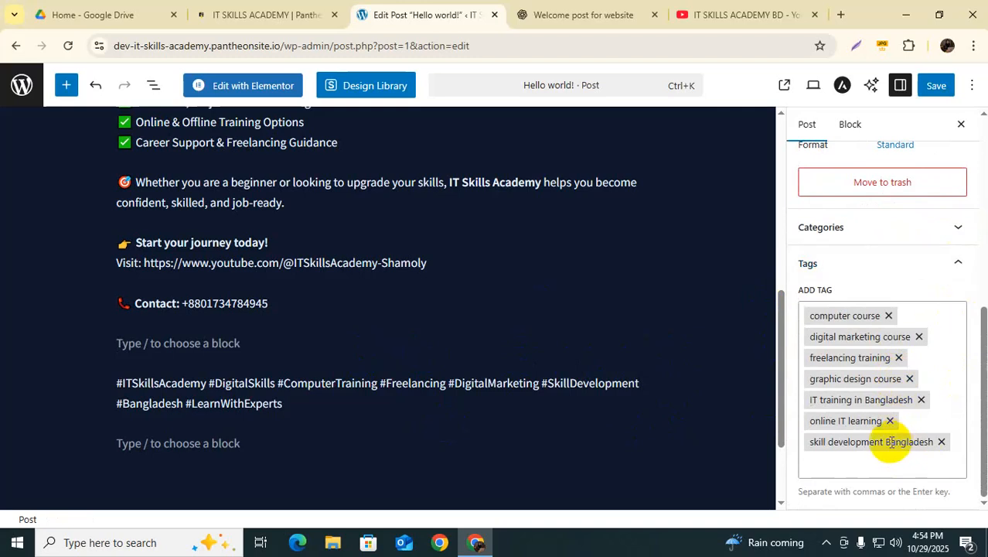
{"action": "left_click", "coordinate": [825, 463]}
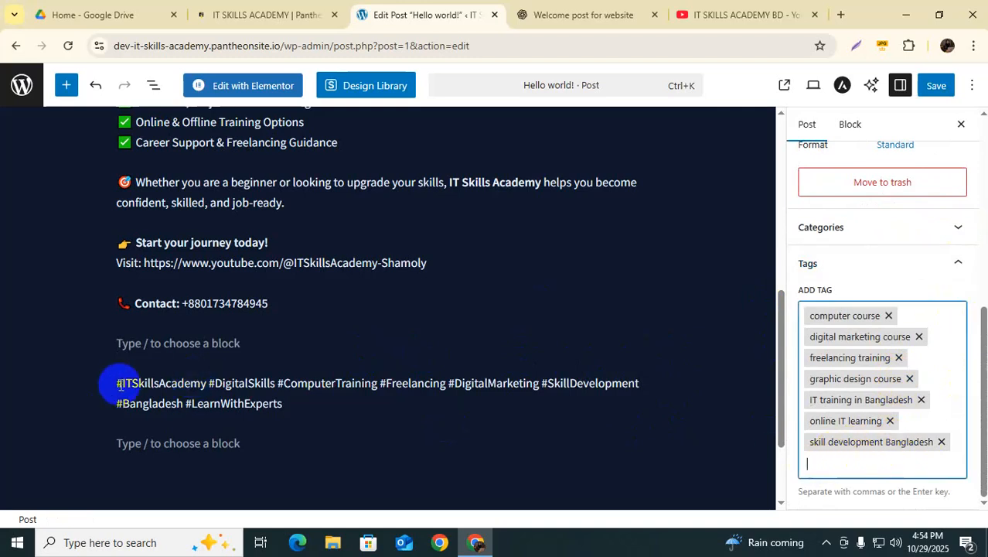
{"action": "left_click_drag", "start_coordinate": [123, 384], "coordinate": [198, 385]}
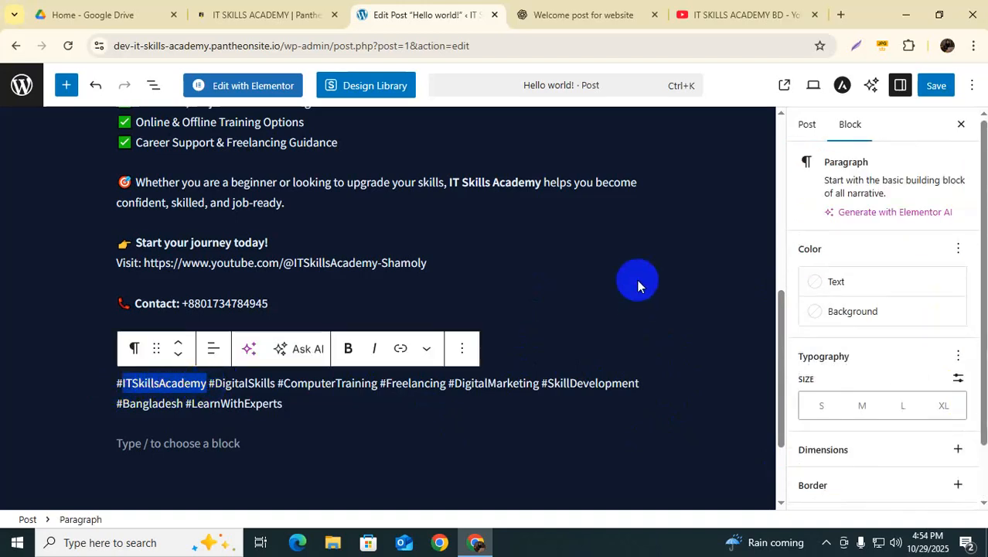
{"action": "scroll", "coordinate": [889, 398], "scroll_direction": "down", "scroll_amount": 2}
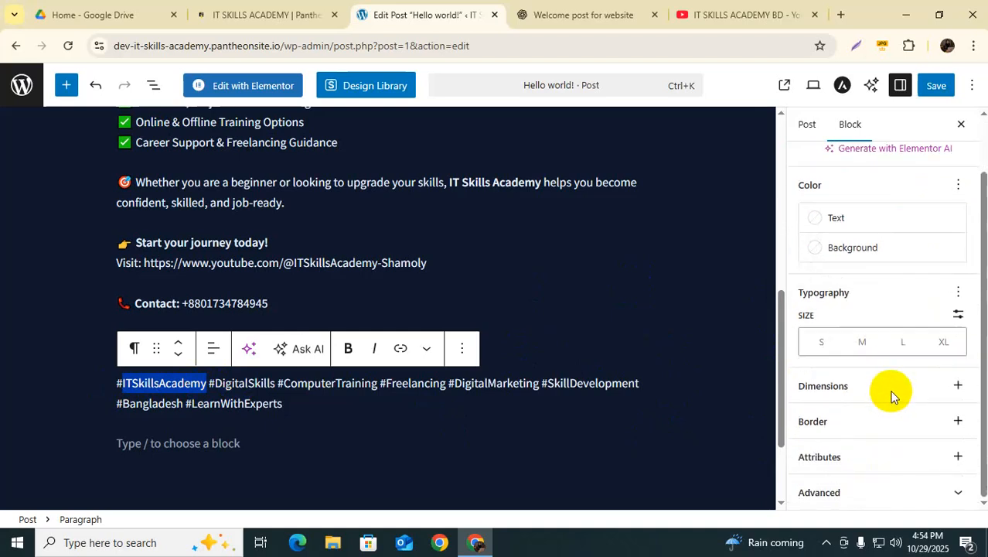
Step: Add ITSkillsAcademy as the post's eighth tag
{"action": "left_click", "coordinate": [807, 125]}
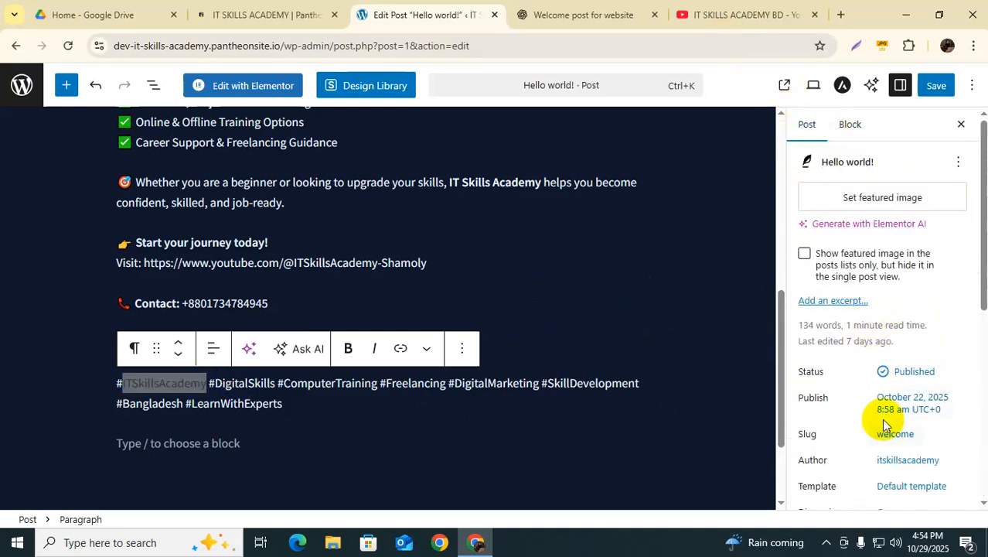
{"action": "scroll", "coordinate": [912, 386], "scroll_direction": "down", "scroll_amount": 5}
{"action": "scroll", "coordinate": [872, 411], "scroll_direction": "down", "scroll_amount": 1}
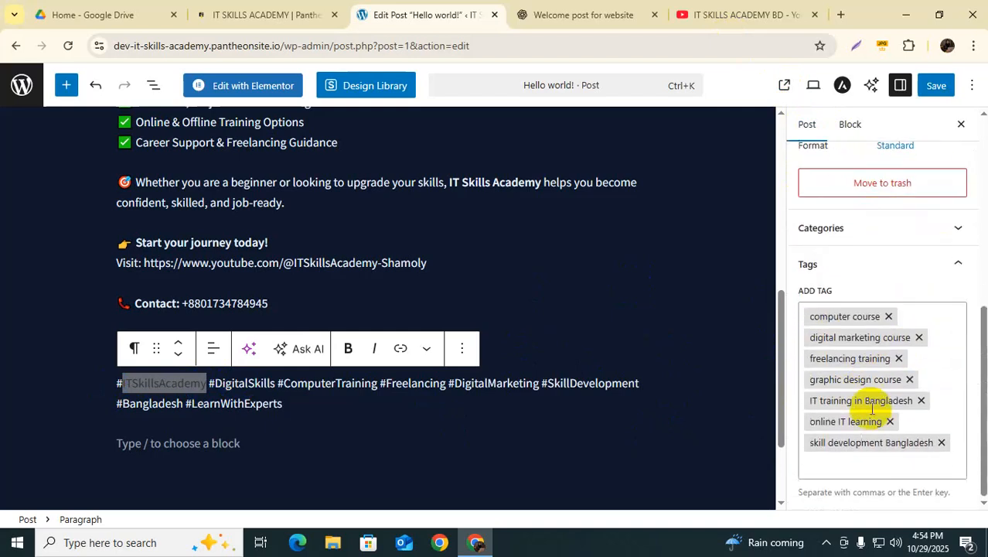
{"action": "left_click", "coordinate": [825, 467]}
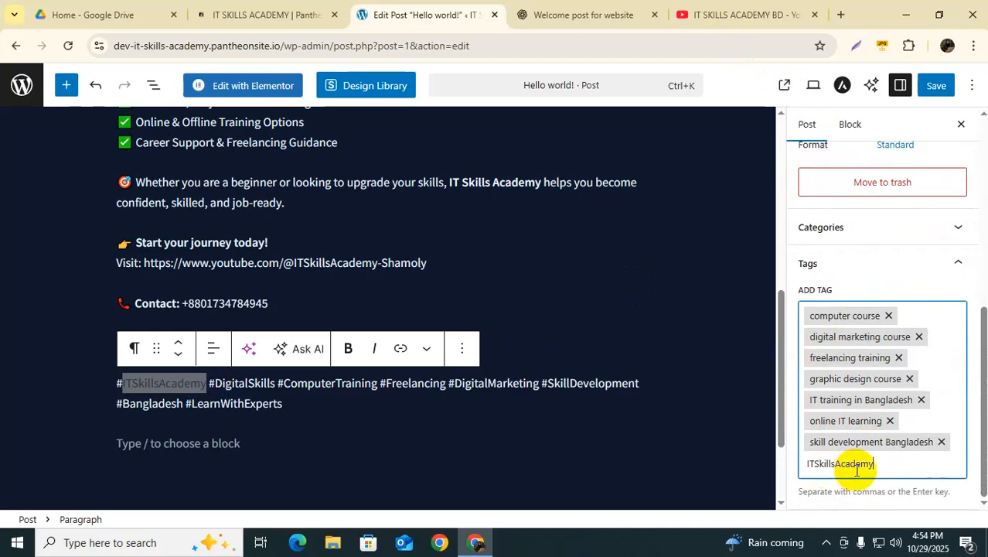
{"action": "key", "text": "Return"}
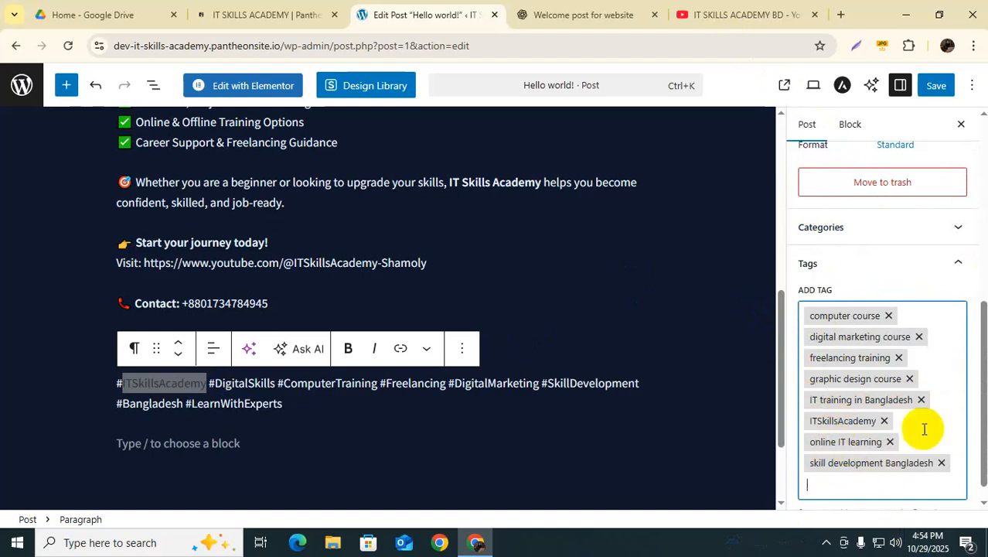
{"action": "left_click", "coordinate": [396, 407]}
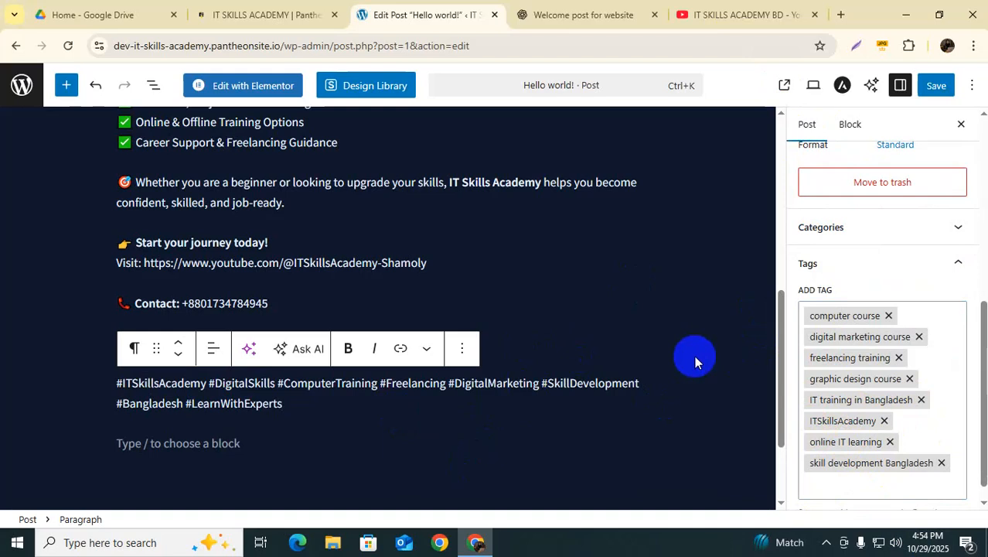
{"action": "scroll", "coordinate": [691, 360], "scroll_direction": "down", "scroll_amount": 2}
{"action": "scroll", "coordinate": [496, 365], "scroll_direction": "up", "scroll_amount": 1}
{"action": "scroll", "coordinate": [496, 365], "scroll_direction": "up", "scroll_amount": 2}
{"action": "scroll", "coordinate": [905, 453], "scroll_direction": "up", "scroll_amount": 5}
{"action": "scroll", "coordinate": [302, 301], "scroll_direction": "up", "scroll_amount": 3}
{"action": "scroll", "coordinate": [301, 302], "scroll_direction": "up", "scroll_amount": 3}
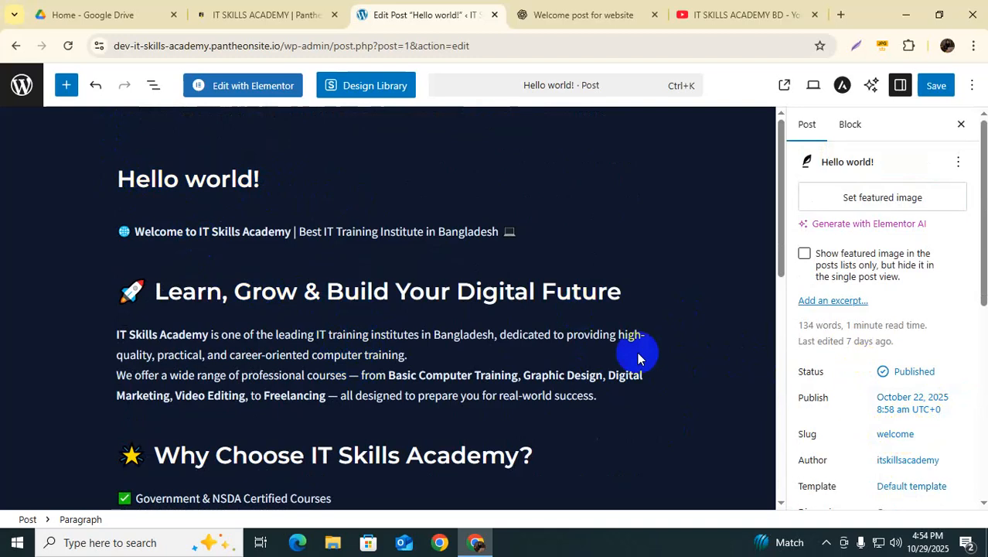
Step: Confirm the slug is still welcome, save the post, and view the updated post
{"action": "left_click", "coordinate": [897, 434]}
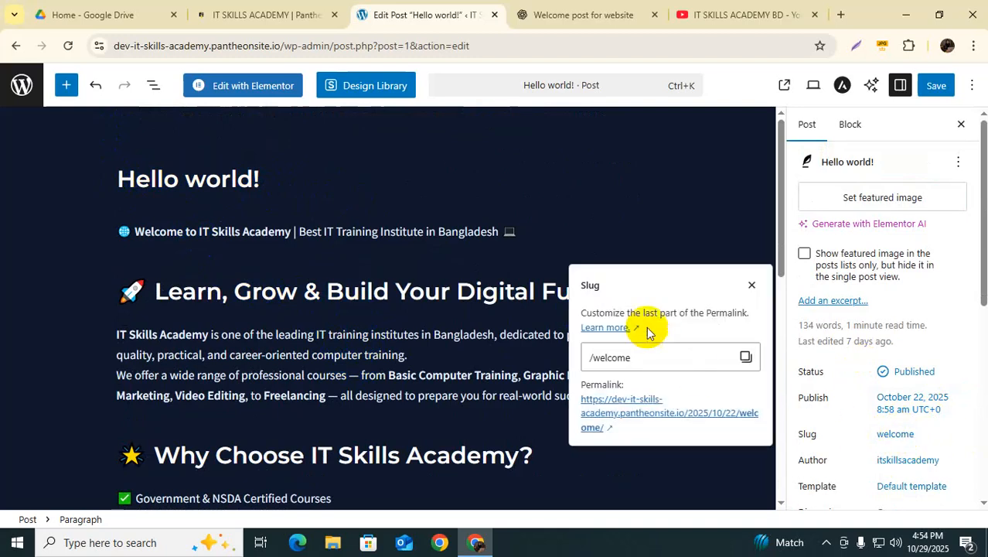
{"action": "left_click", "coordinate": [600, 357]}
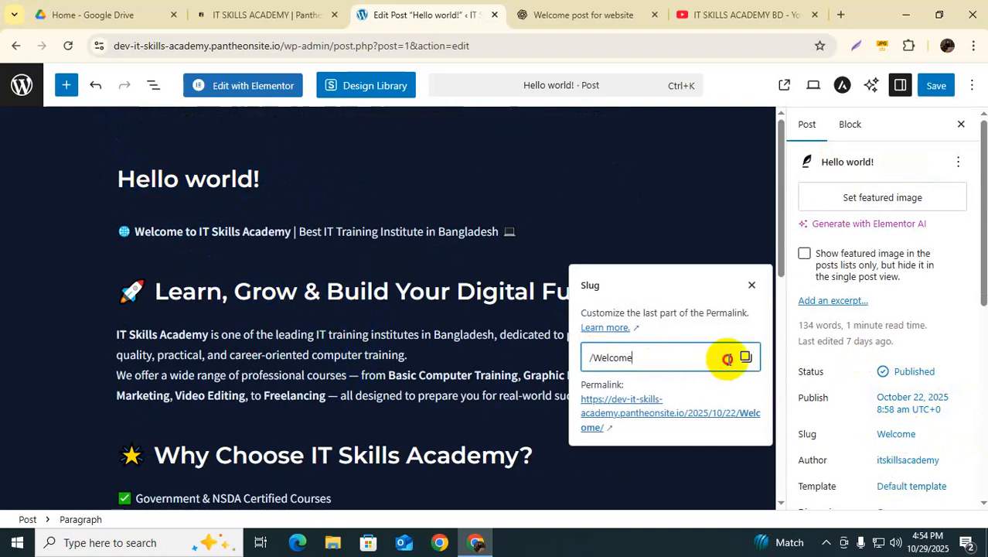
{"action": "left_click", "coordinate": [708, 203]}
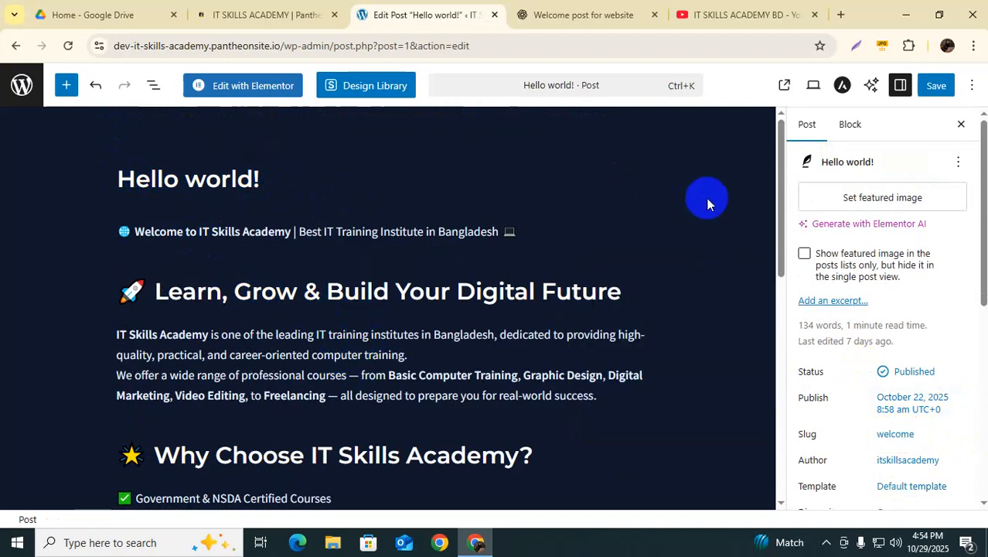
{"action": "left_click", "coordinate": [937, 87]}
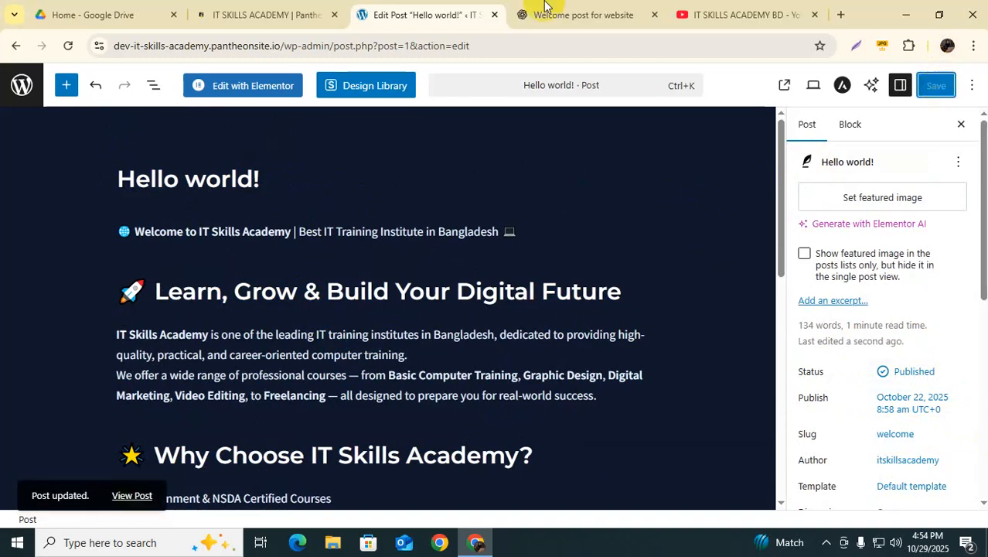
{"action": "left_click", "coordinate": [129, 499]}
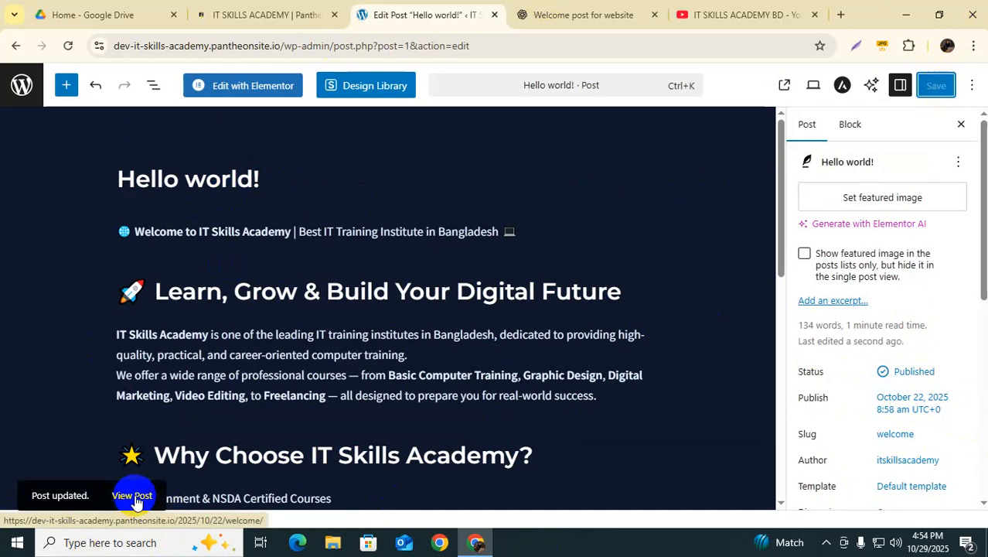
{"action": "left_click", "coordinate": [133, 495]}
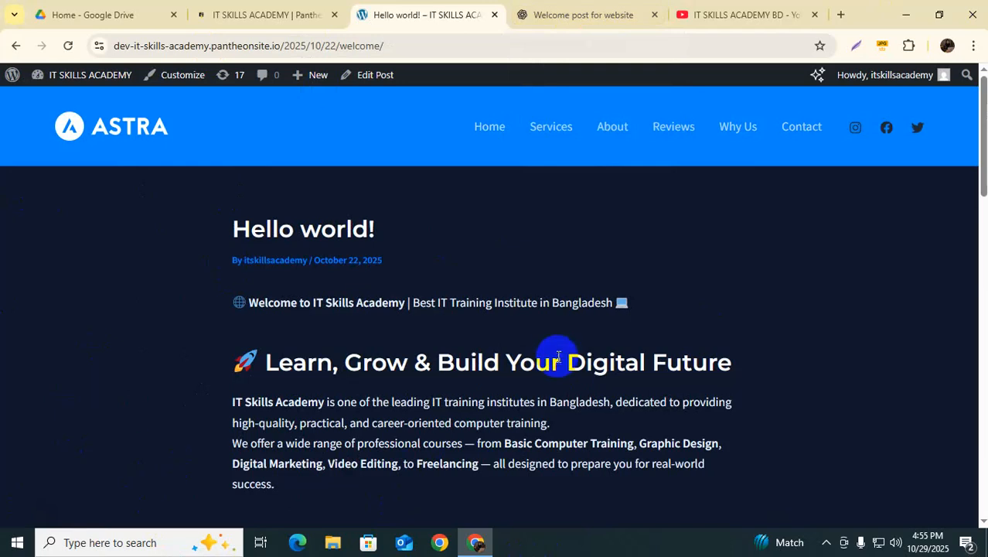
{"action": "scroll", "coordinate": [559, 360], "scroll_direction": "down", "scroll_amount": 1}
{"action": "scroll", "coordinate": [276, 205], "scroll_direction": "down", "scroll_amount": 3}
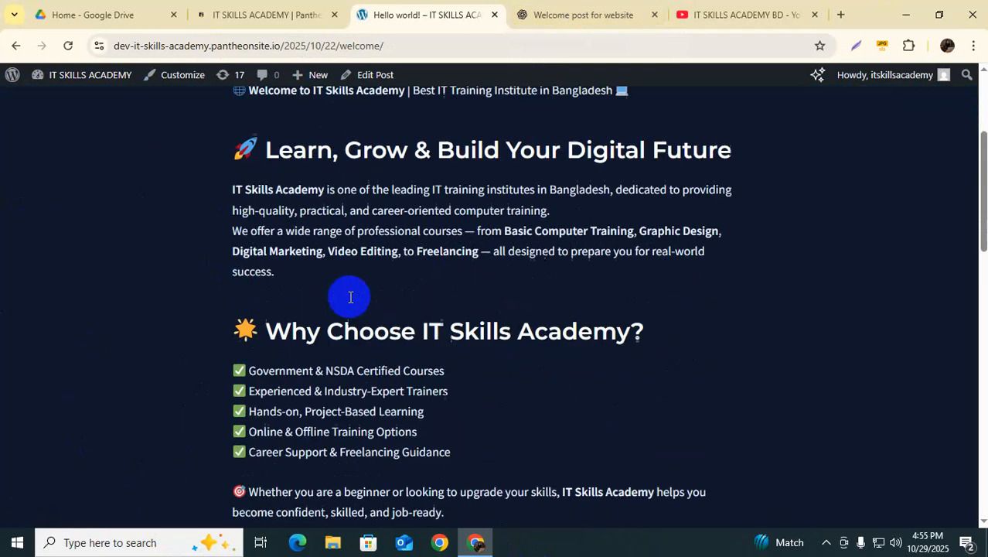
{"action": "scroll", "coordinate": [493, 317], "scroll_direction": "down", "scroll_amount": 6}
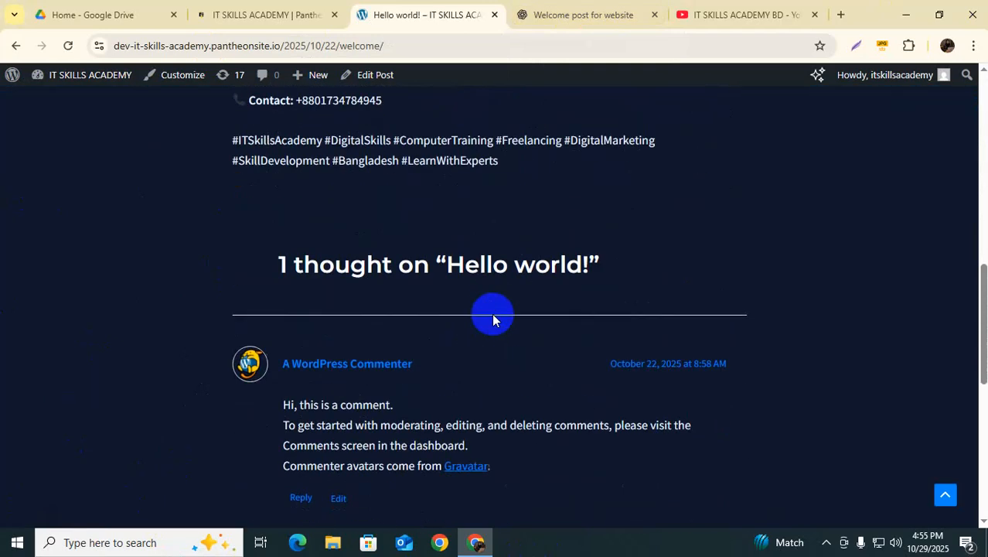
{"action": "scroll", "coordinate": [596, 328], "scroll_direction": "down", "scroll_amount": 2}
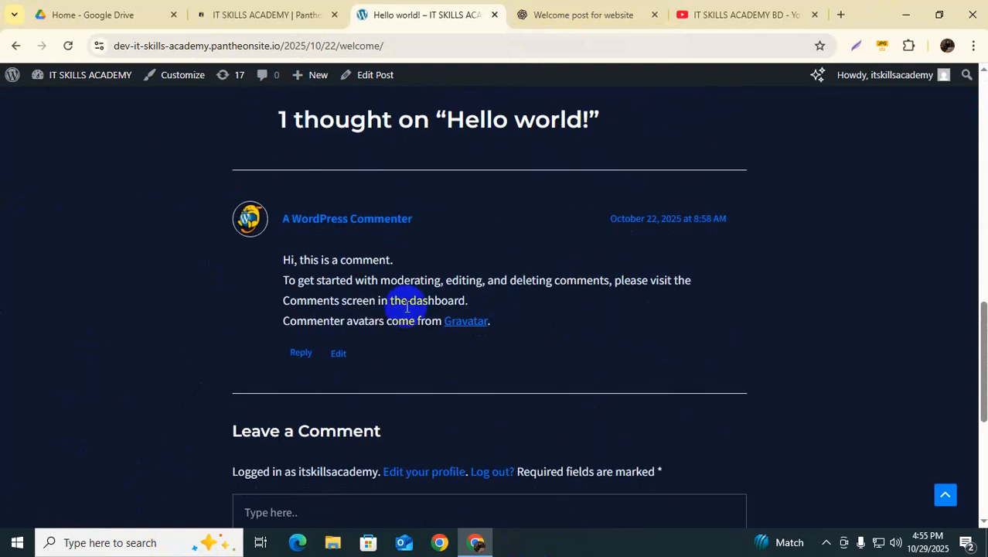
{"action": "scroll", "coordinate": [360, 269], "scroll_direction": "down", "scroll_amount": 4}
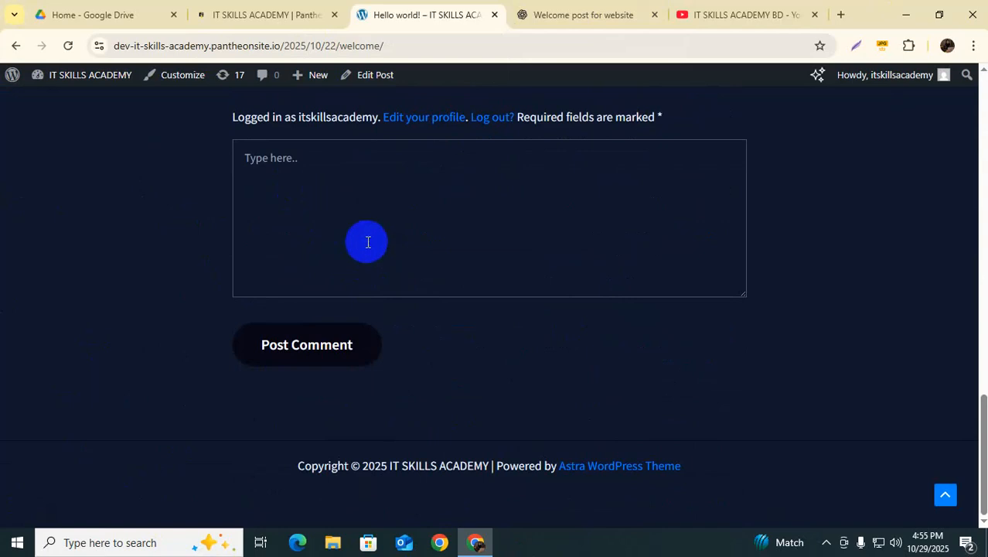
{"action": "scroll", "coordinate": [379, 276], "scroll_direction": "up", "scroll_amount": 4}
{"action": "scroll", "coordinate": [384, 293], "scroll_direction": "up", "scroll_amount": 5}
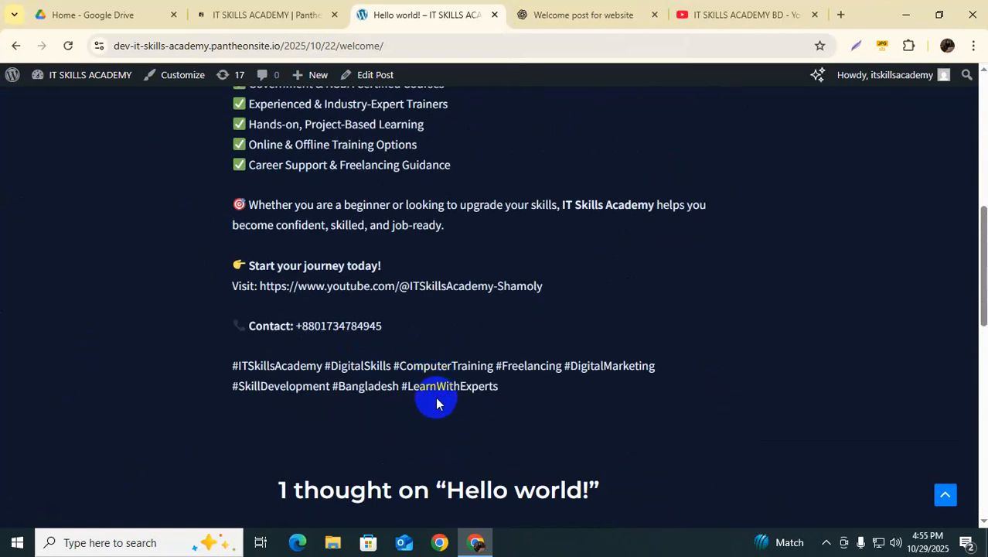
{"action": "scroll", "coordinate": [352, 293], "scroll_direction": "up", "scroll_amount": 6}
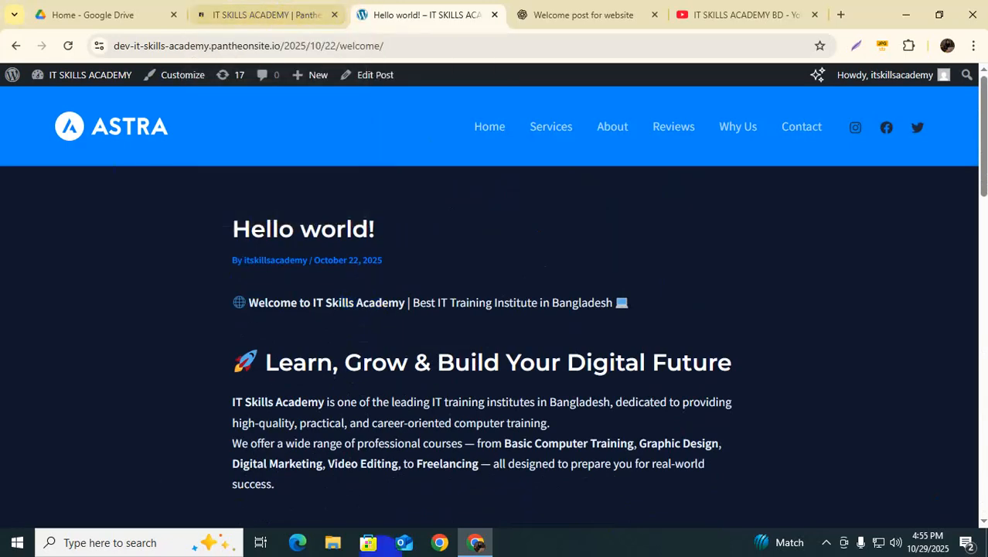
{"action": "mouse_move", "coordinate": [63, 81]}
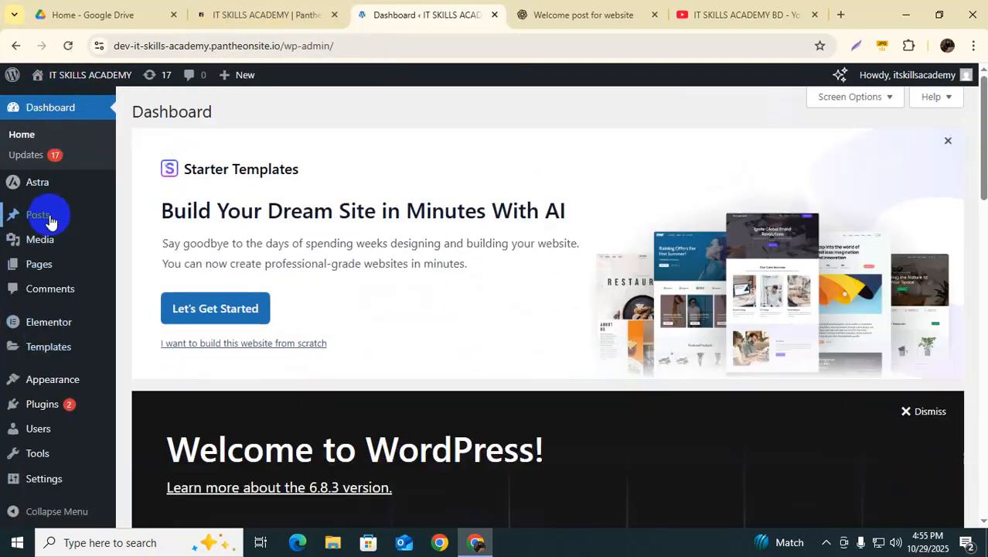
Step: Add a 'Bangla Version' paragraph after the hashtags, followed by an empty paragraph
{"action": "mouse_move", "coordinate": [49, 215]}
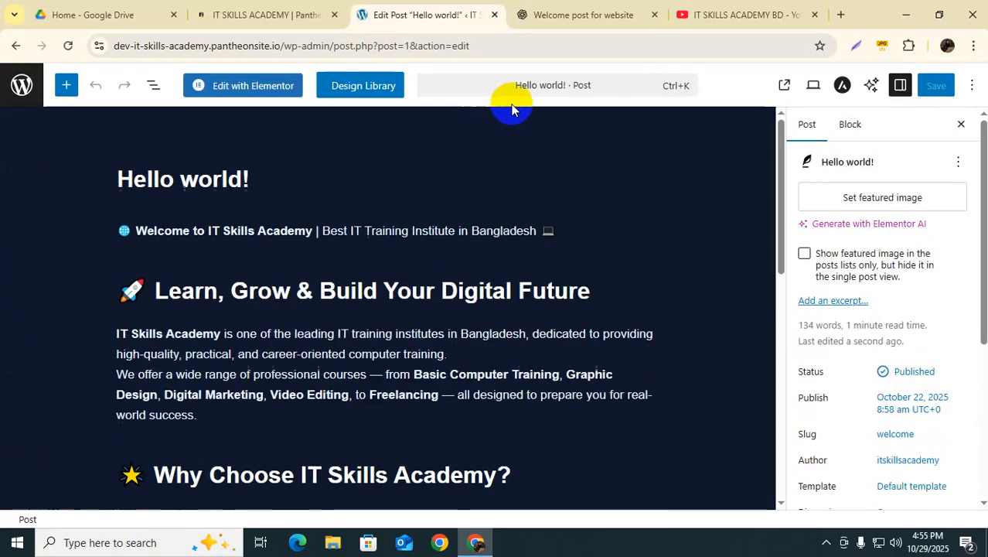
{"action": "scroll", "coordinate": [227, 379], "scroll_direction": "down", "scroll_amount": 7}
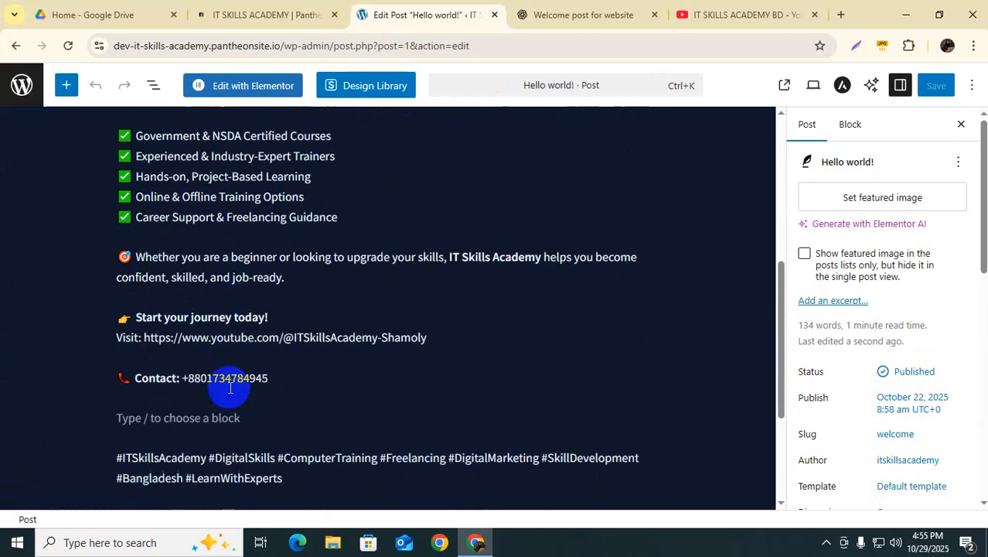
{"action": "scroll", "coordinate": [229, 386], "scroll_direction": "down", "scroll_amount": 1}
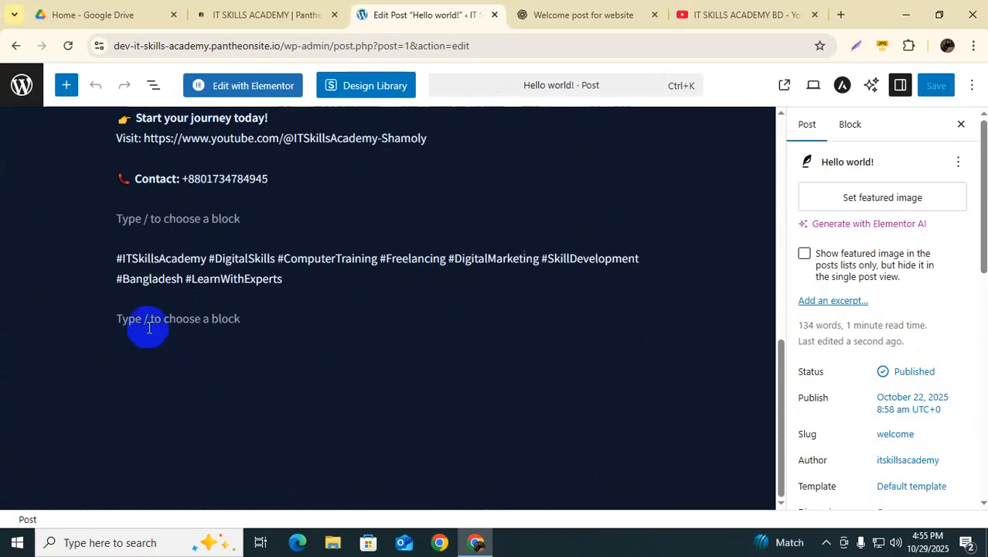
{"action": "left_click", "coordinate": [135, 320]}
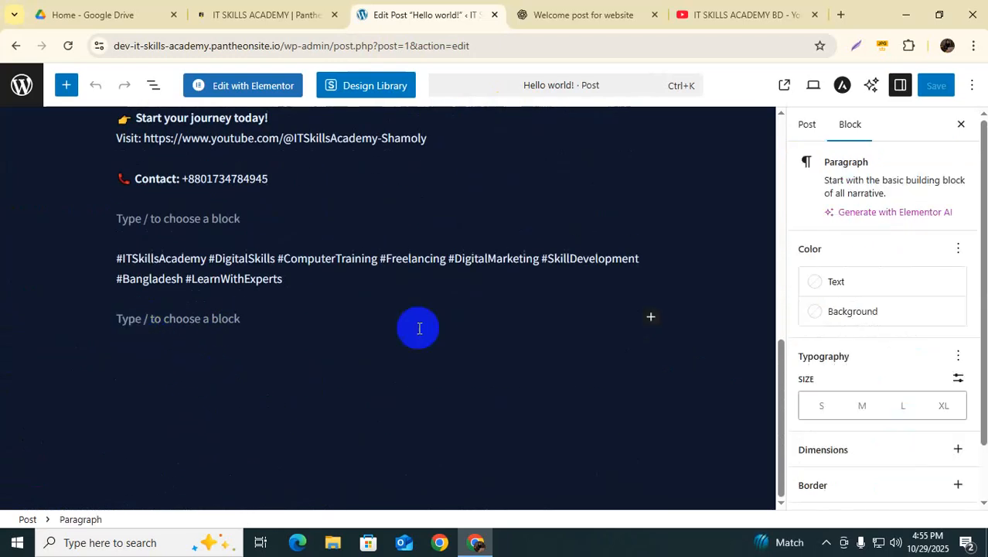
{"action": "type", "text": "Bangla Version"}
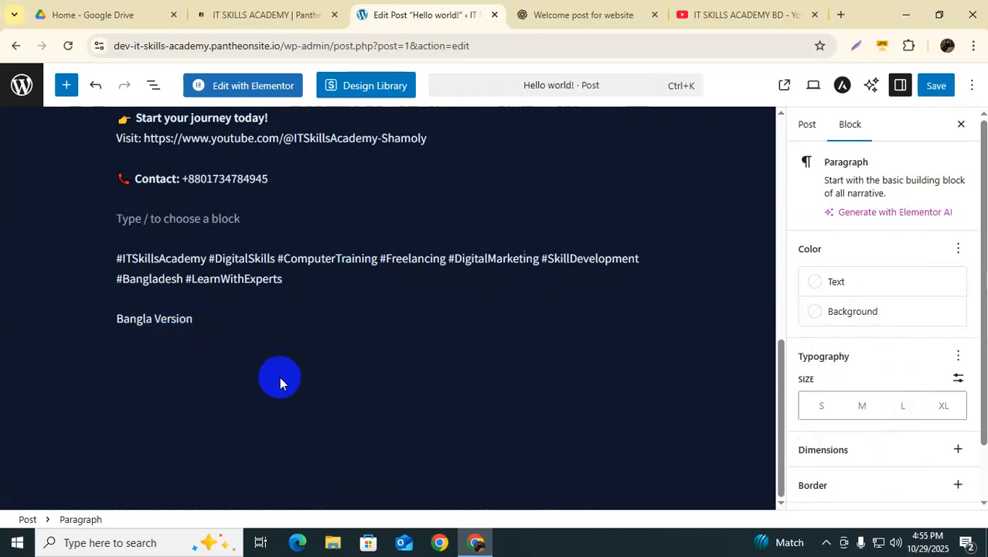
{"action": "key", "text": "Return"}
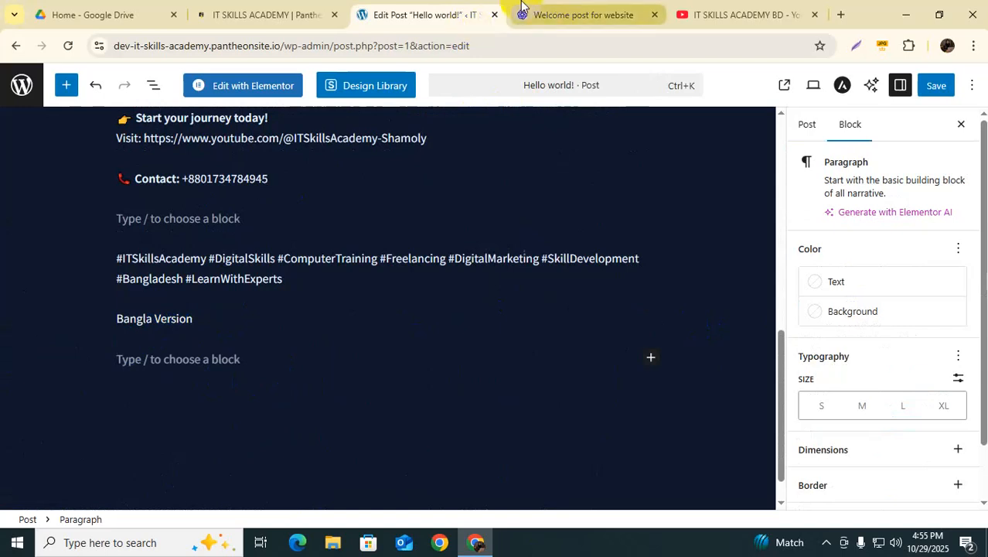
{"action": "left_click", "coordinate": [127, 351]}
Step: Copy ChatGPT's Bangla welcome text down through its hashtags
{"action": "left_click", "coordinate": [582, 15]}
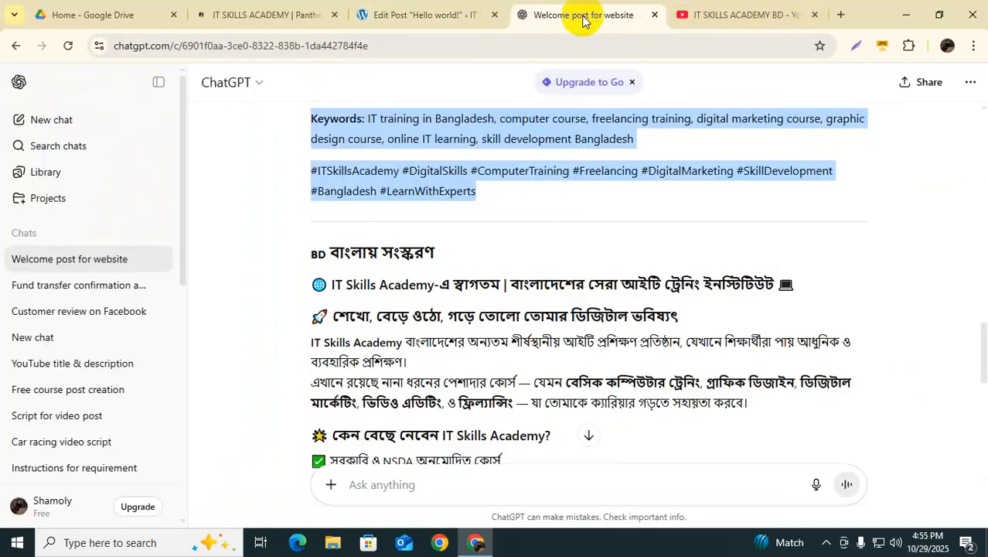
{"action": "left_click", "coordinate": [307, 288]}
{"action": "left_click_drag", "start_coordinate": [307, 288], "coordinate": [468, 374]}
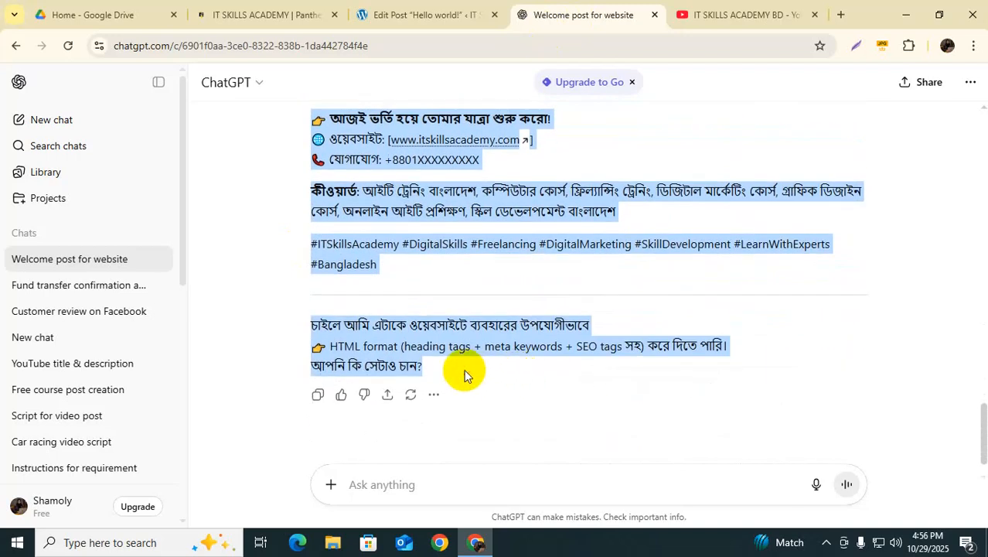
{"action": "left_click_drag", "start_coordinate": [388, 264], "coordinate": [292, 284]}
{"action": "left_click", "coordinate": [425, 15]}
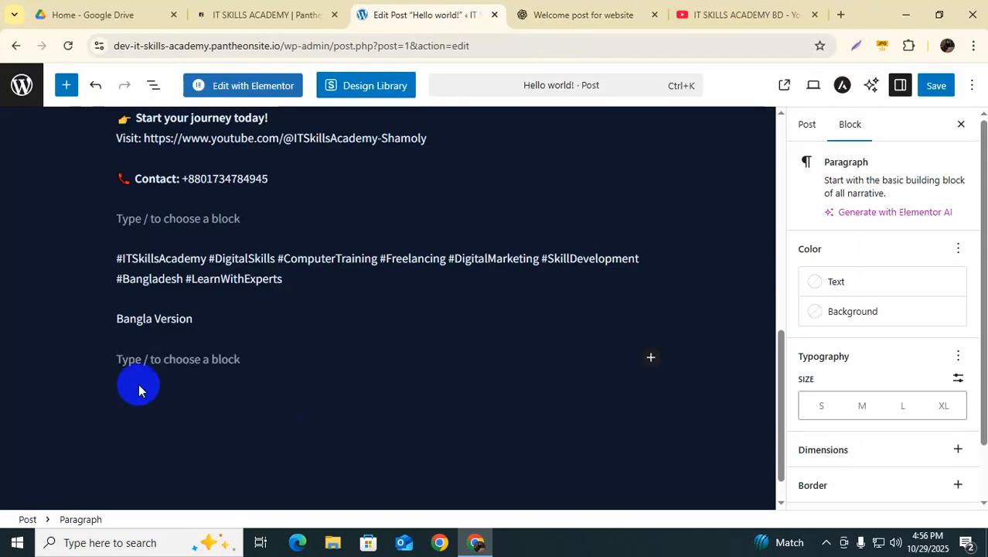
Step: Paste the Bangla version below the Bangla Version line and delete its placeholder website text
{"action": "key", "text": "ctrl+v"}
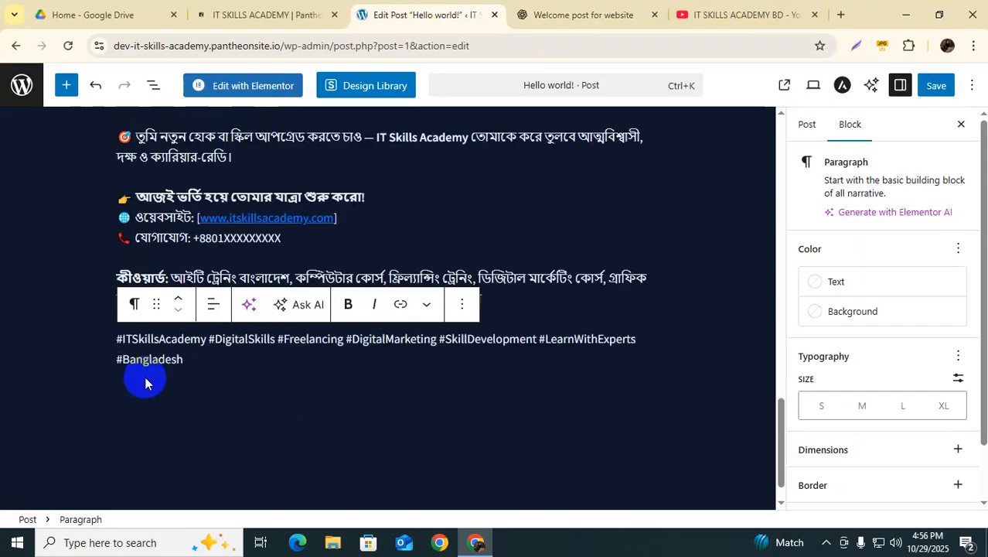
{"action": "left_click", "coordinate": [379, 425]}
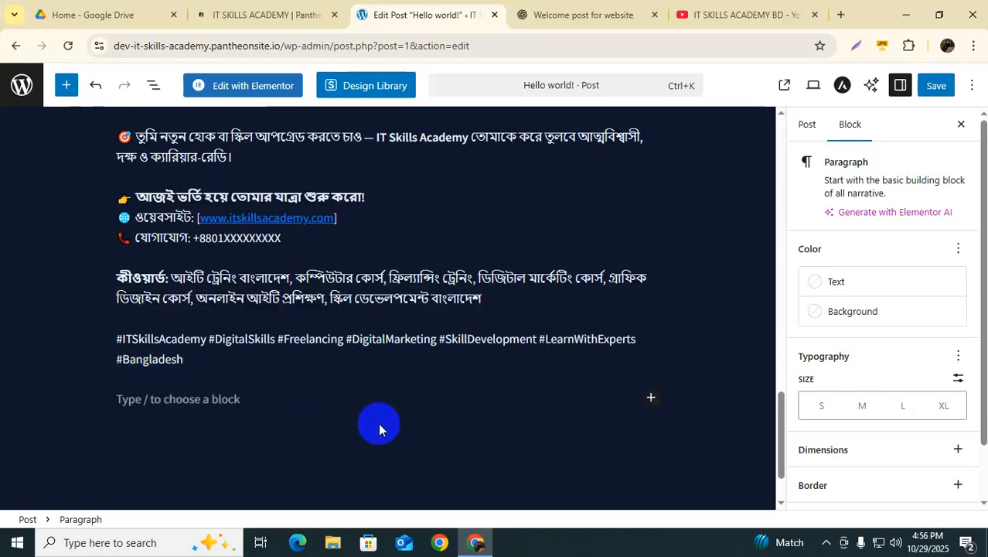
{"action": "left_click_drag", "start_coordinate": [197, 217], "coordinate": [353, 218]}
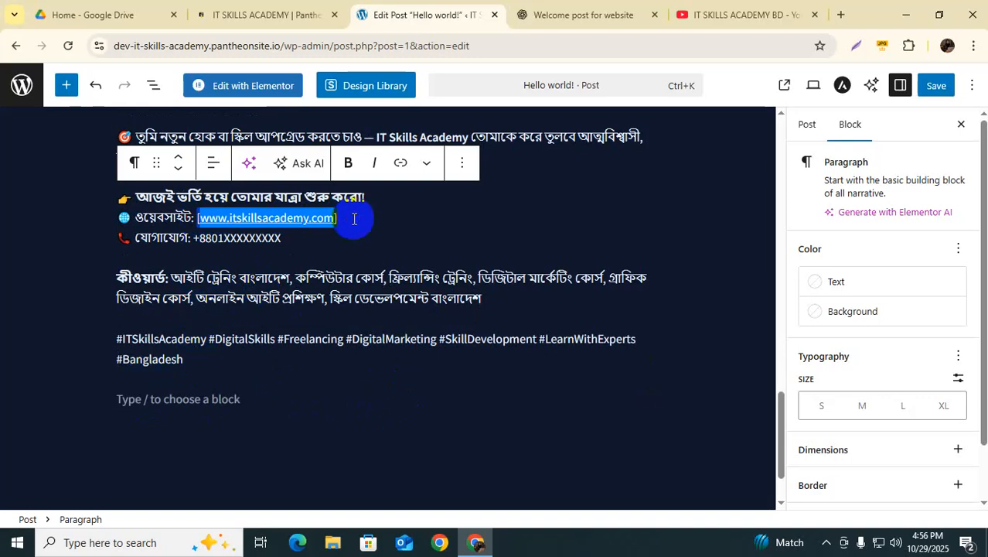
{"action": "key", "text": "super+v"}
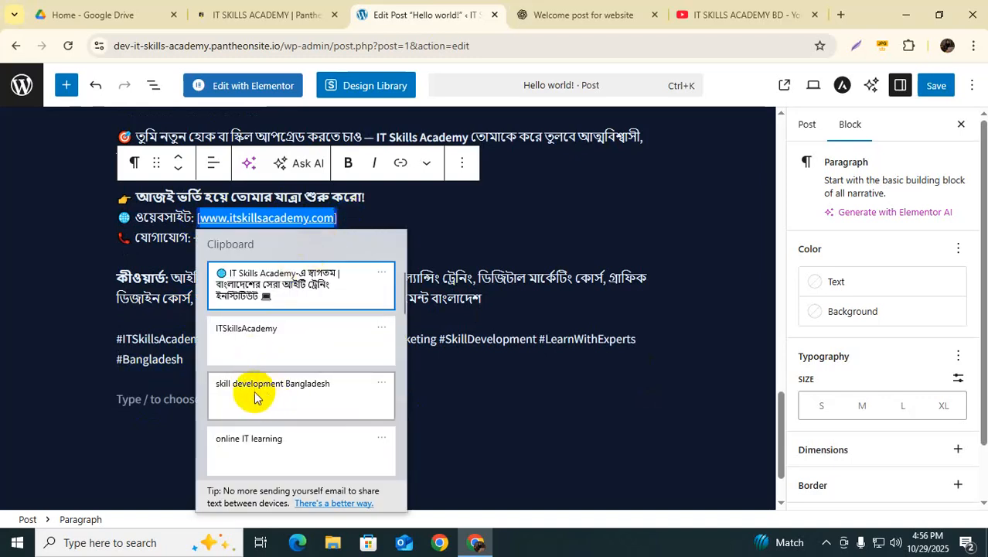
{"action": "scroll", "coordinate": [258, 412], "scroll_direction": "down", "scroll_amount": 1}
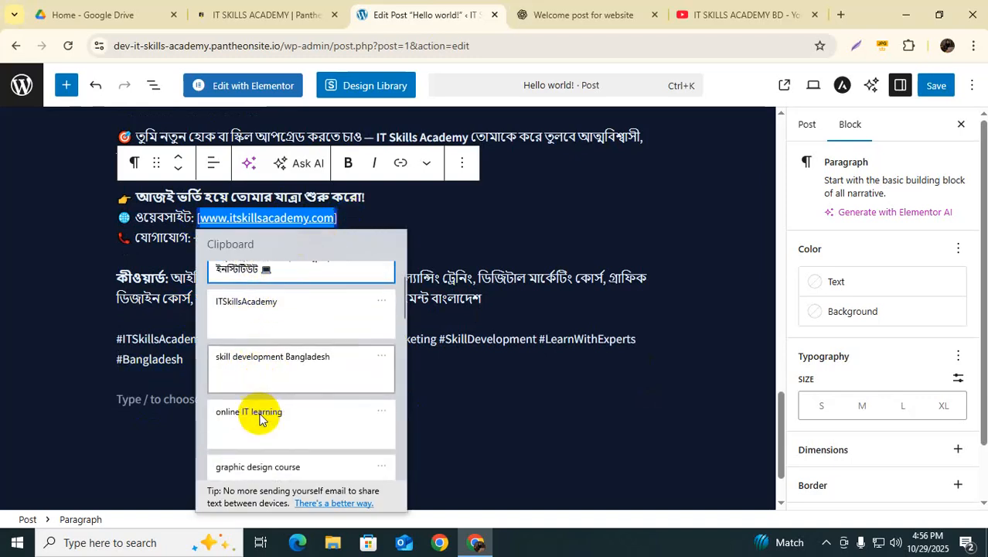
{"action": "scroll", "coordinate": [261, 429], "scroll_direction": "down", "scroll_amount": 5}
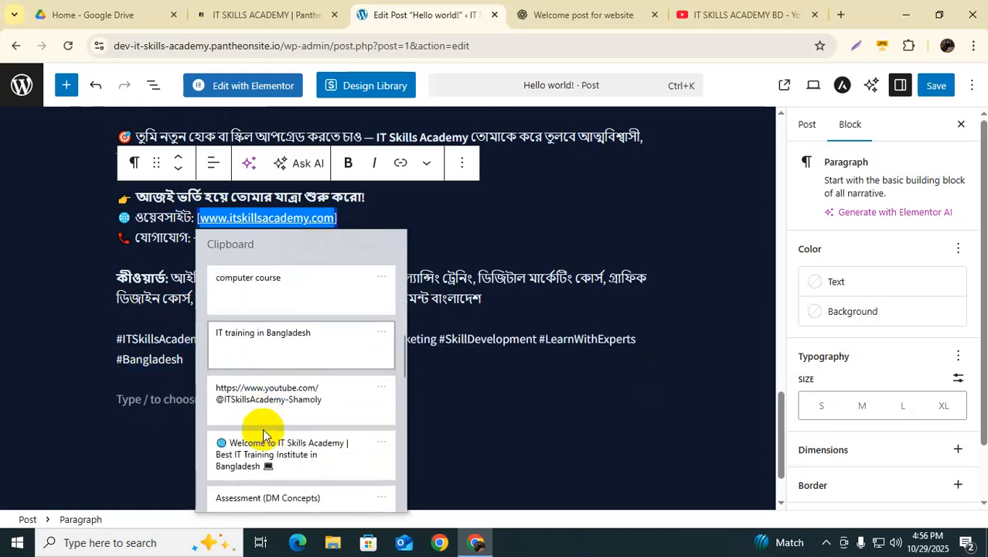
{"action": "left_click", "coordinate": [248, 365]}
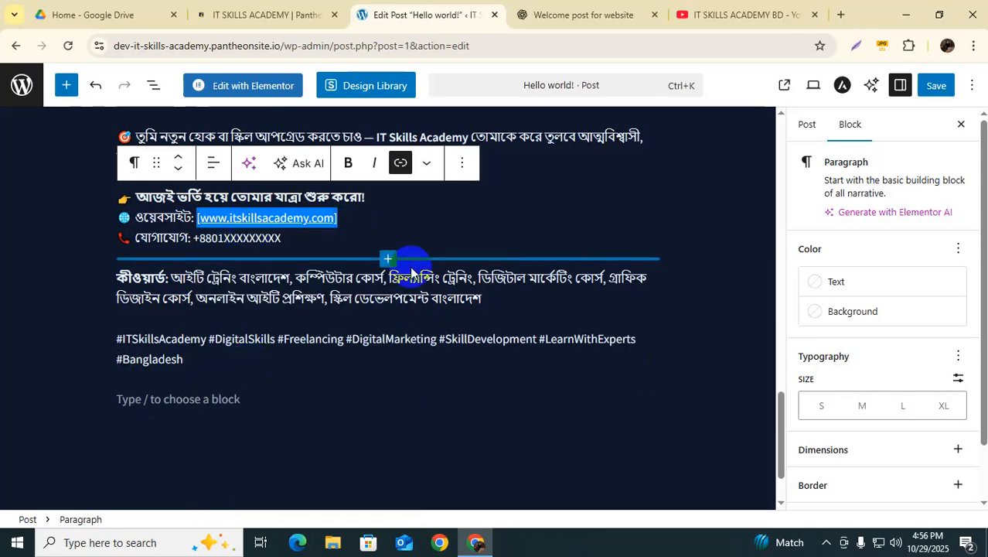
{"action": "key", "text": "BackSpace"}
Step: Insert the YouTube channel URL on the website line and verify its link
{"action": "key", "text": "super+v"}
{"action": "scroll", "coordinate": [312, 409], "scroll_direction": "down", "scroll_amount": 6}
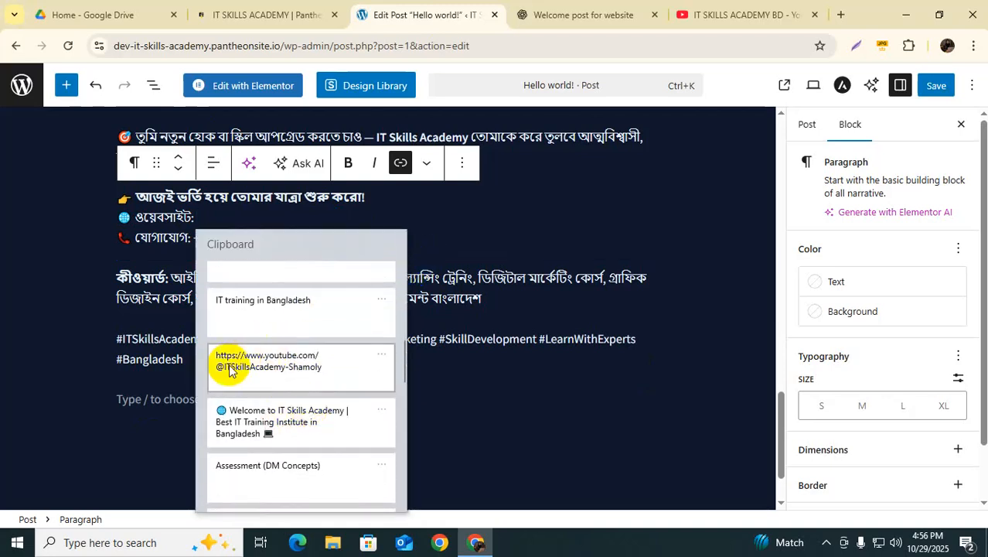
{"action": "left_click", "coordinate": [261, 363]}
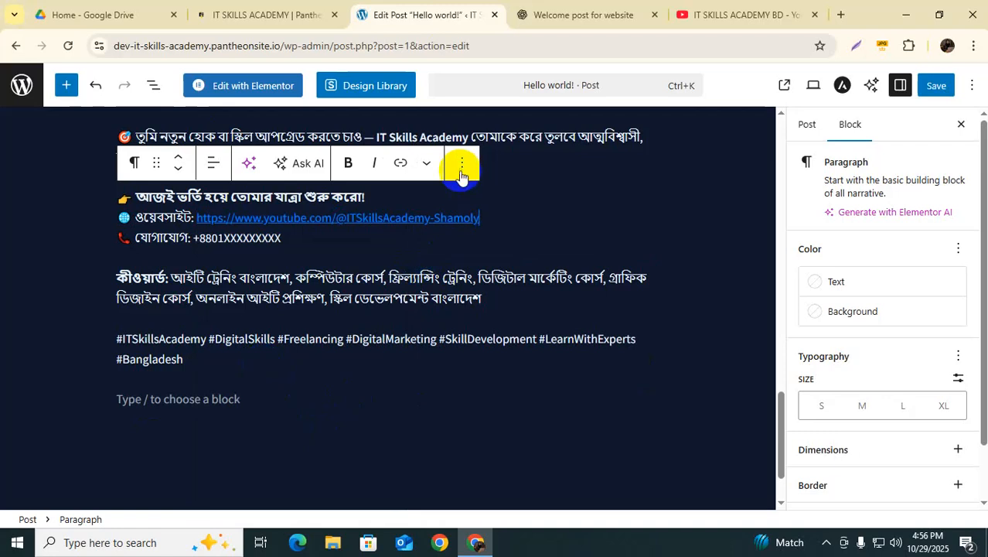
{"action": "left_click", "coordinate": [400, 164]}
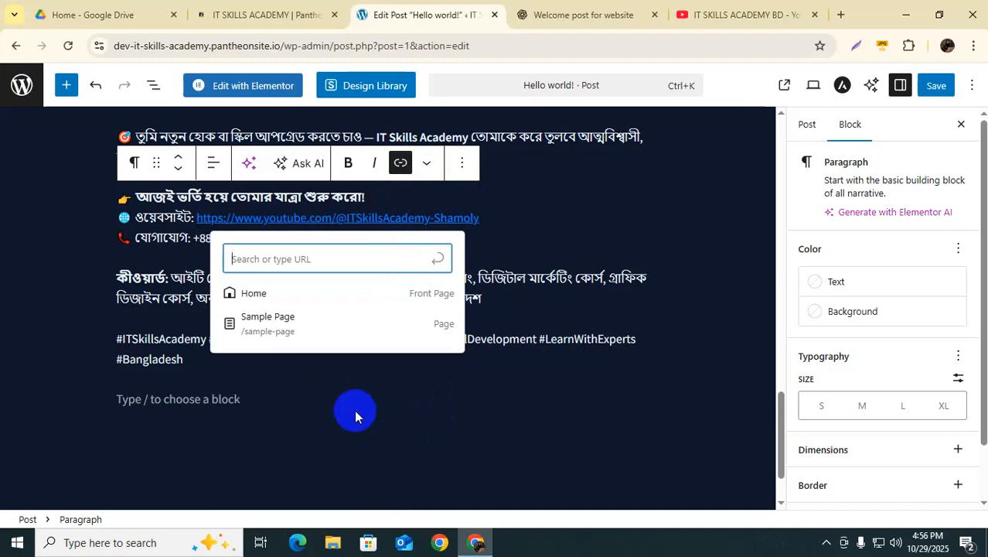
{"action": "left_click", "coordinate": [369, 442]}
{"action": "left_click_drag", "start_coordinate": [194, 217], "coordinate": [480, 218]}
{"action": "left_click", "coordinate": [402, 164]}
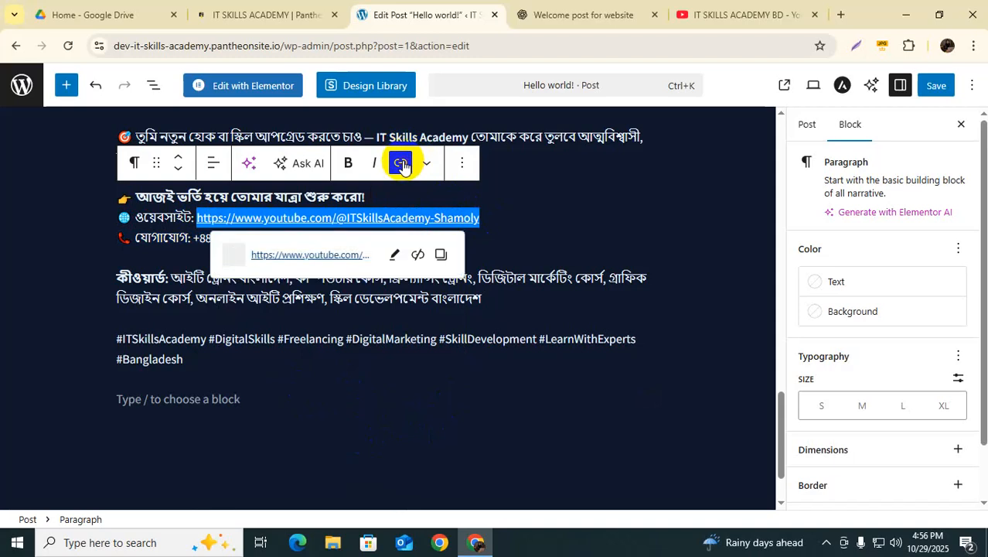
{"action": "left_click", "coordinate": [413, 433]}
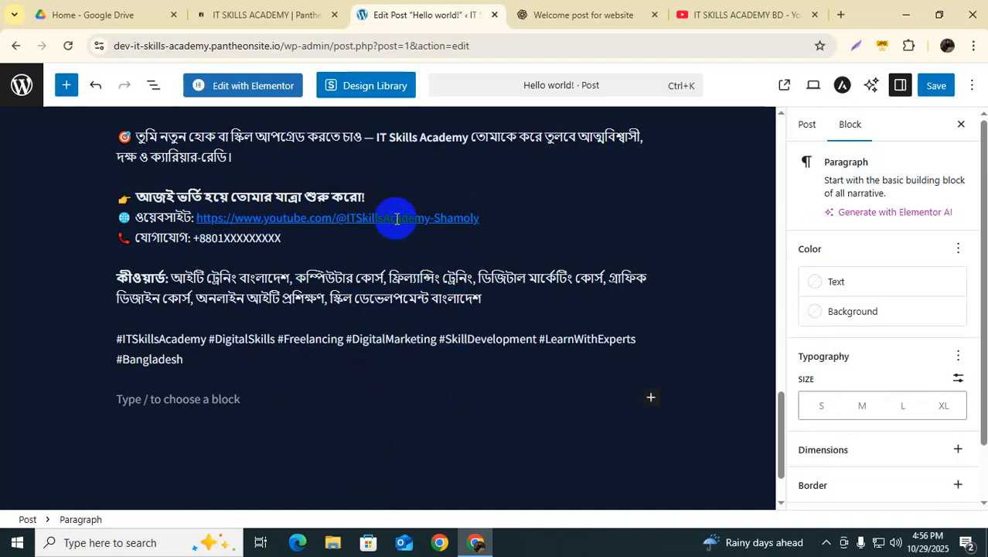
{"action": "left_click", "coordinate": [362, 220]}
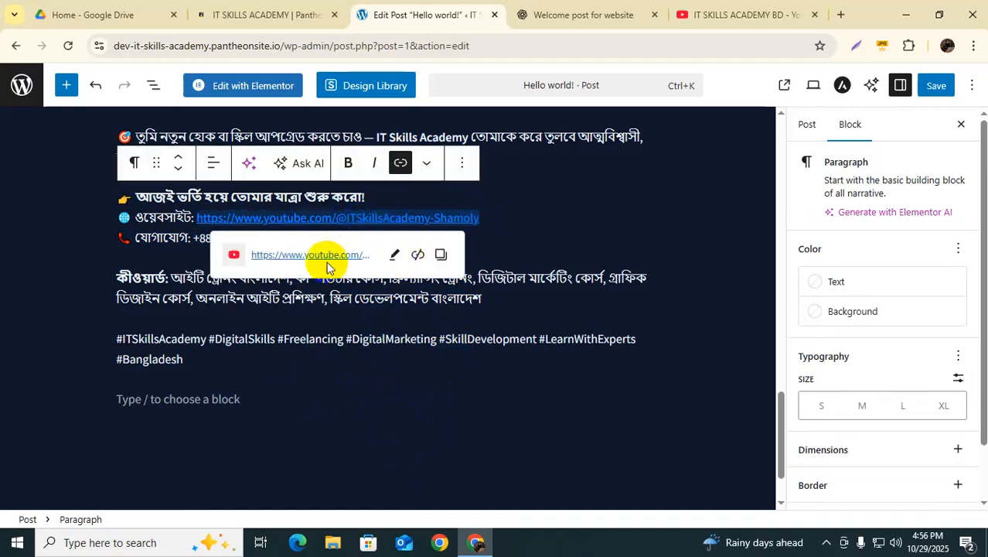
{"action": "left_click", "coordinate": [366, 441]}
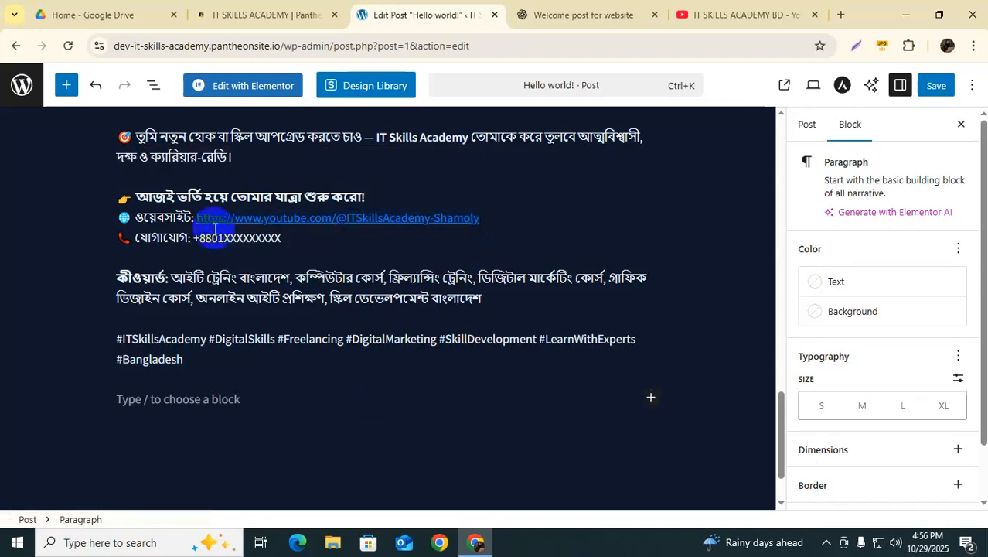
{"action": "left_click_drag", "start_coordinate": [224, 236], "coordinate": [299, 242]}
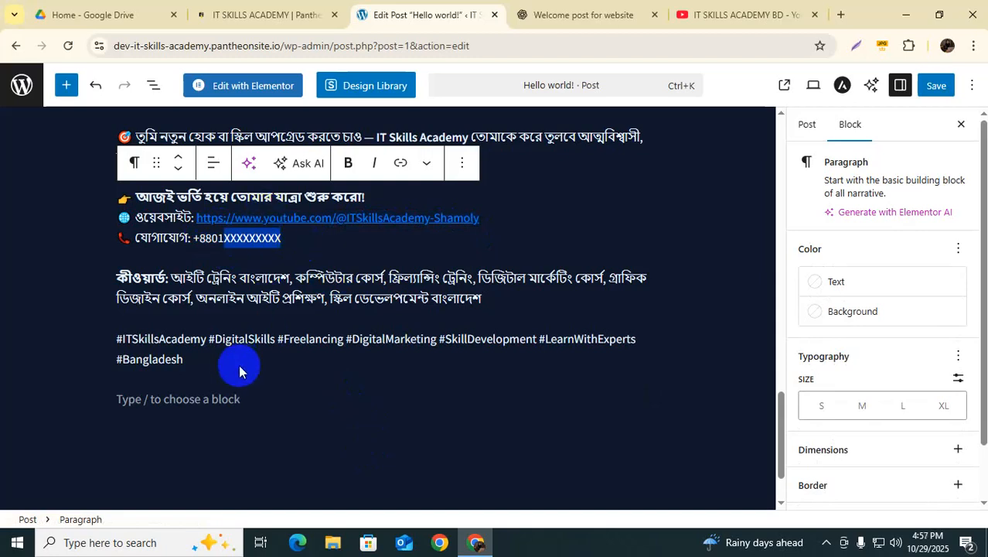
Step: Delete the Bangla keyword and hashtag paragraphs
{"action": "left_click", "coordinate": [205, 360]}
{"action": "scroll", "coordinate": [164, 324], "scroll_direction": "up", "scroll_amount": 2}
{"action": "key", "text": "Return"}
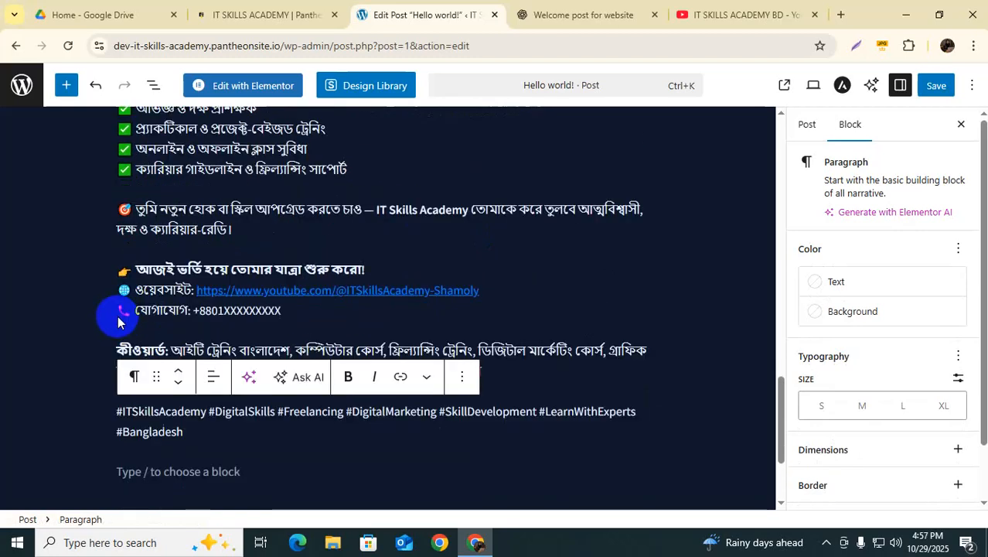
{"action": "scroll", "coordinate": [108, 316], "scroll_direction": "down", "scroll_amount": 1}
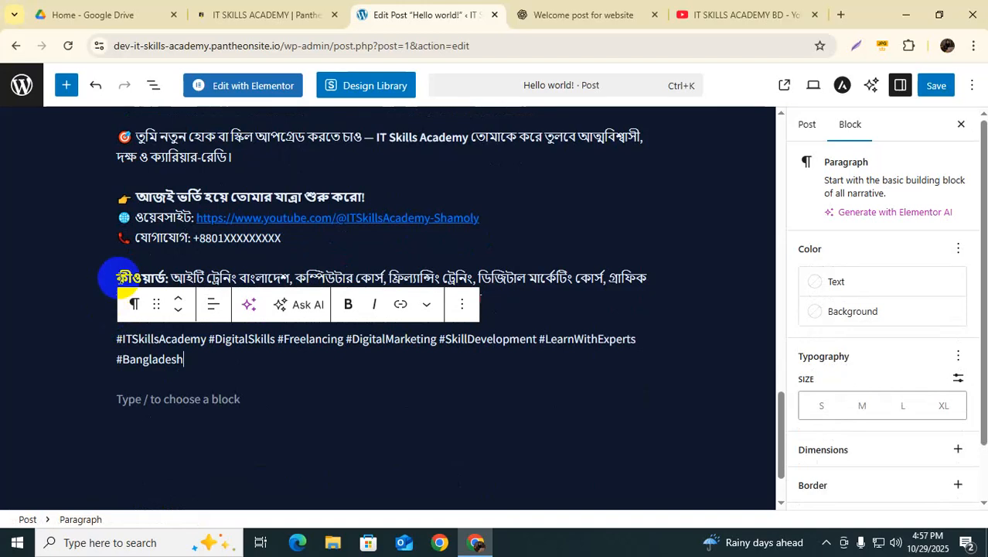
{"action": "left_click_drag", "start_coordinate": [112, 278], "coordinate": [638, 368]}
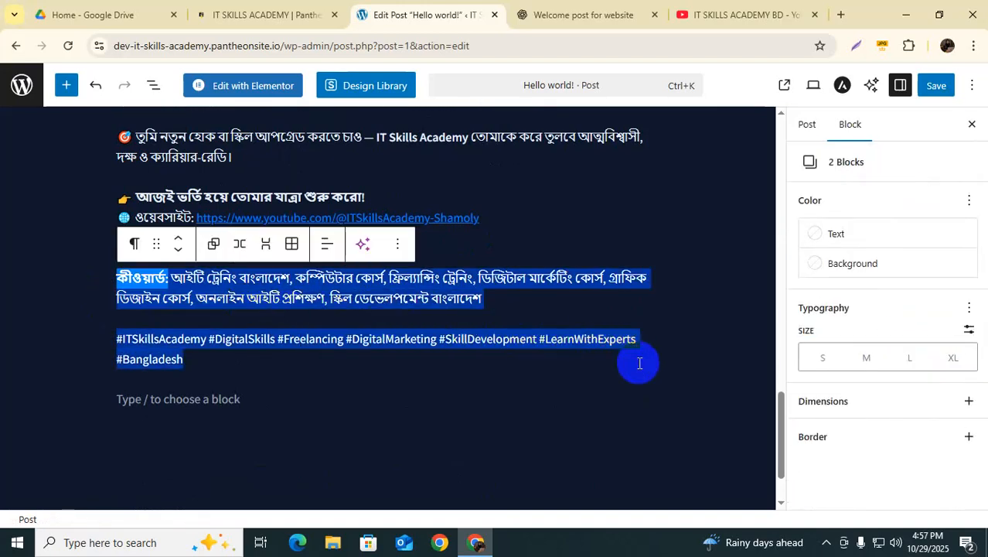
{"action": "key", "text": "BackSpace"}
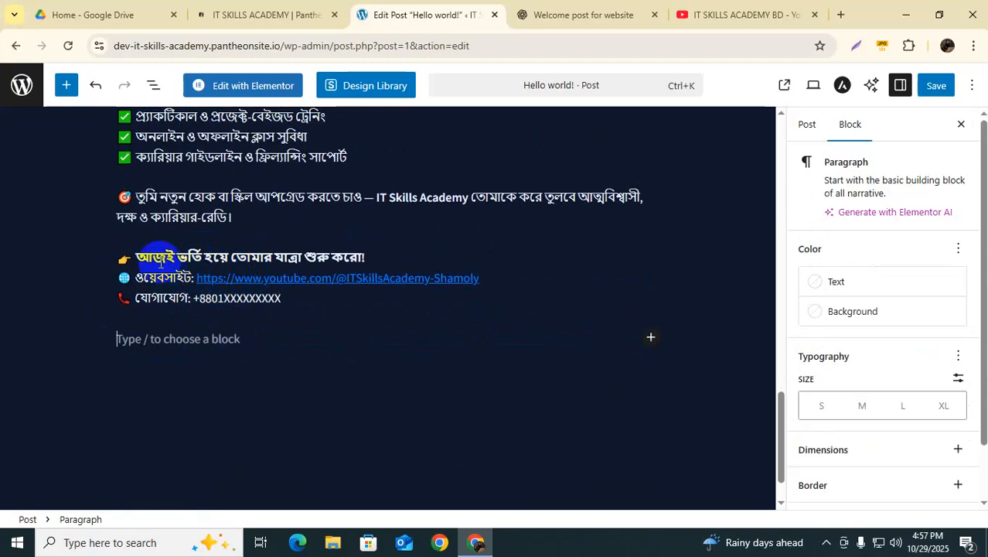
Step: Delete the join-today, website and contact lines from the Bangla section
{"action": "left_click_drag", "start_coordinate": [113, 256], "coordinate": [287, 316]}
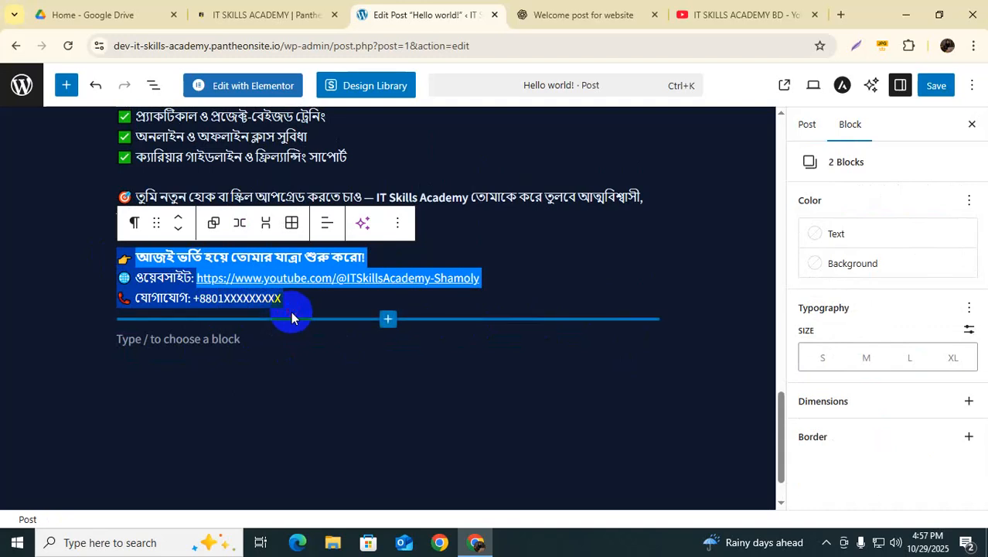
{"action": "key", "text": "BackSpace"}
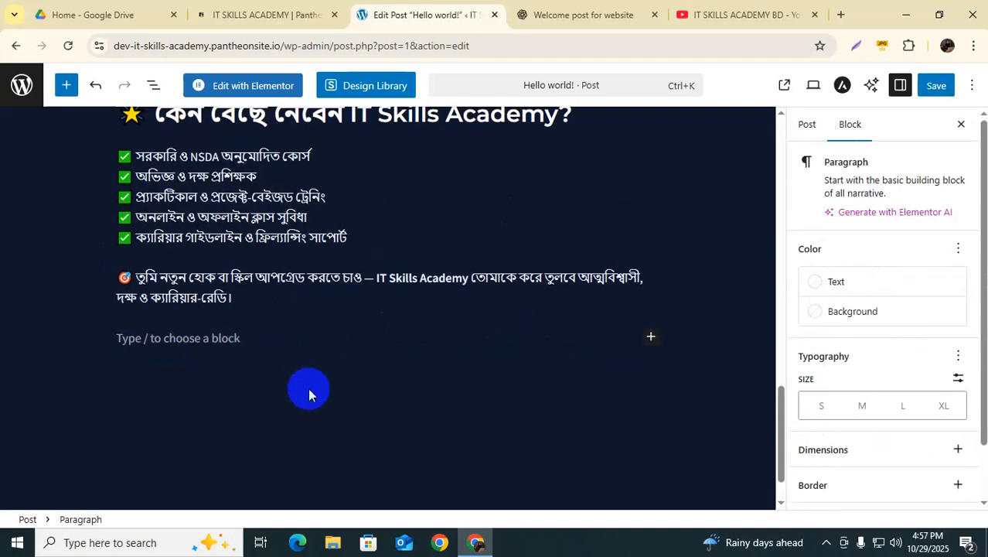
{"action": "left_click", "coordinate": [412, 363]}
{"action": "scroll", "coordinate": [411, 363], "scroll_direction": "up", "scroll_amount": 10}
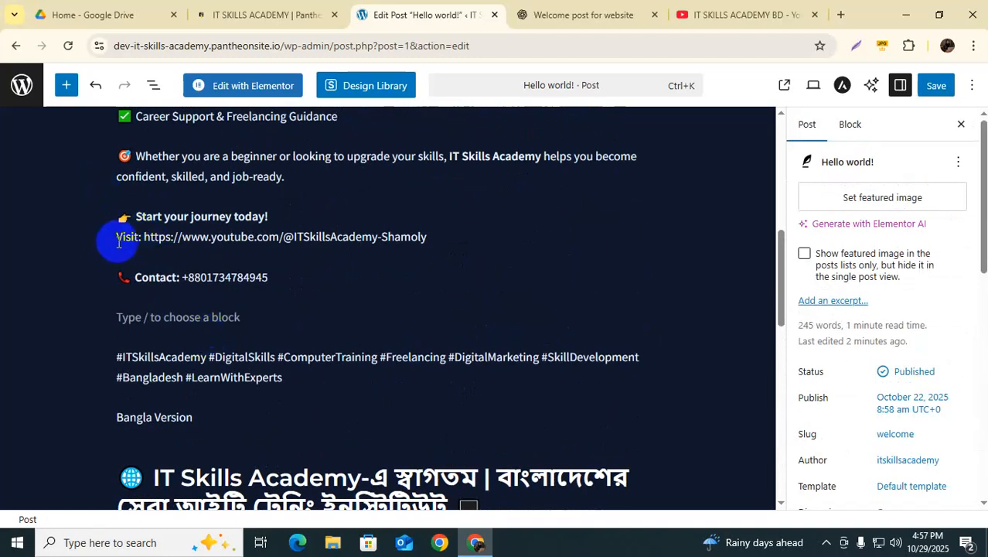
{"action": "mouse_move", "coordinate": [449, 397]}
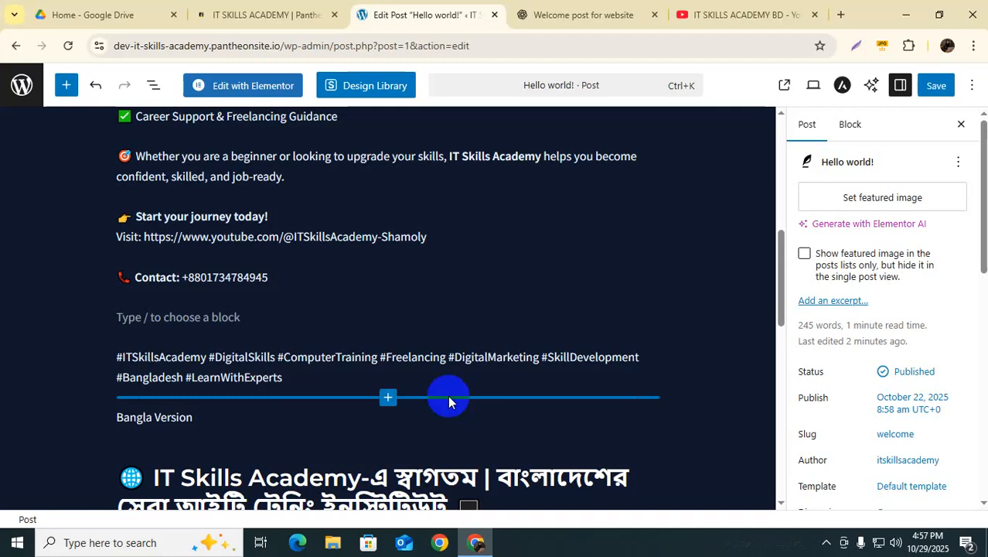
{"action": "mouse_move", "coordinate": [565, 263]}
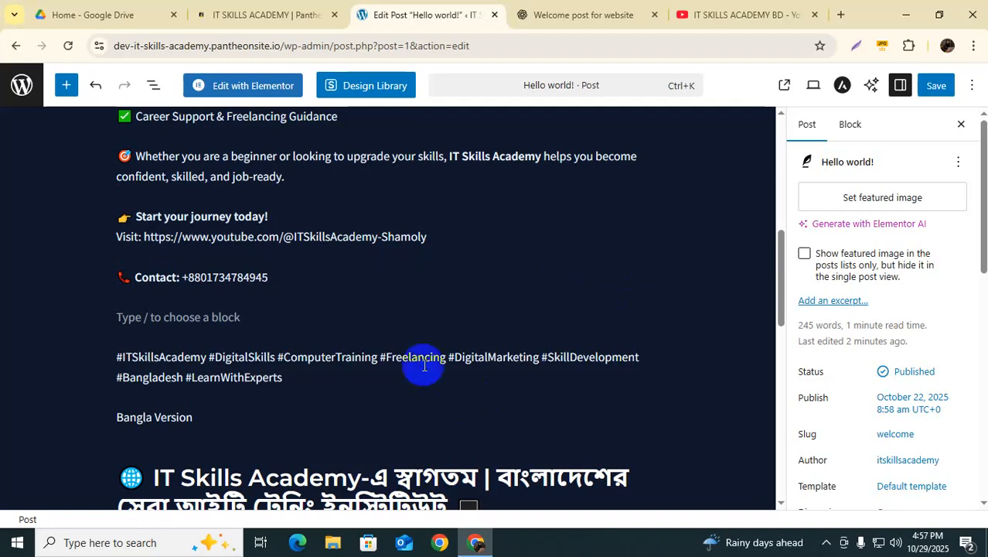
{"action": "scroll", "coordinate": [569, 424], "scroll_direction": "down", "scroll_amount": 2}
{"action": "scroll", "coordinate": [512, 424], "scroll_direction": "down", "scroll_amount": 8}
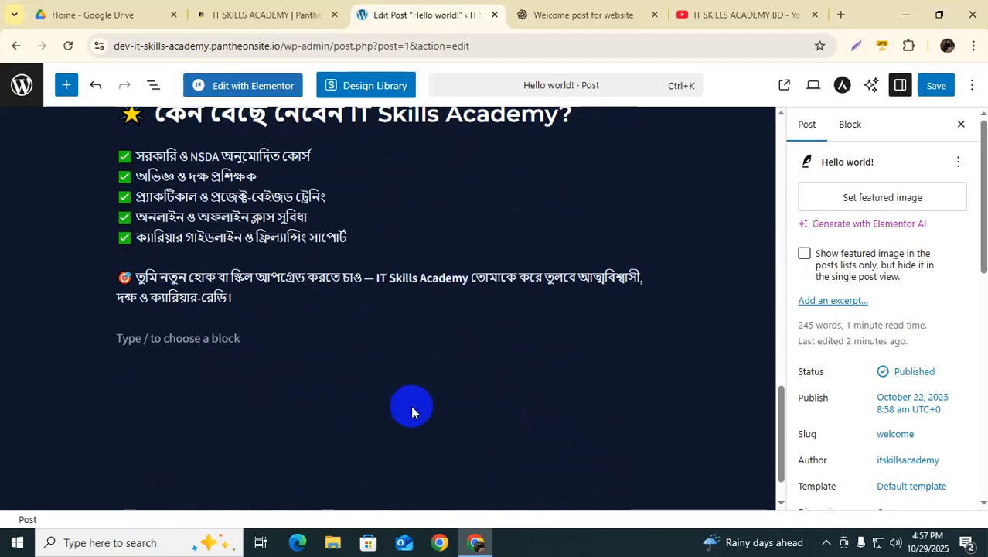
{"action": "scroll", "coordinate": [395, 402], "scroll_direction": "up", "scroll_amount": 8}
{"action": "scroll", "coordinate": [397, 400], "scroll_direction": "up", "scroll_amount": 5}
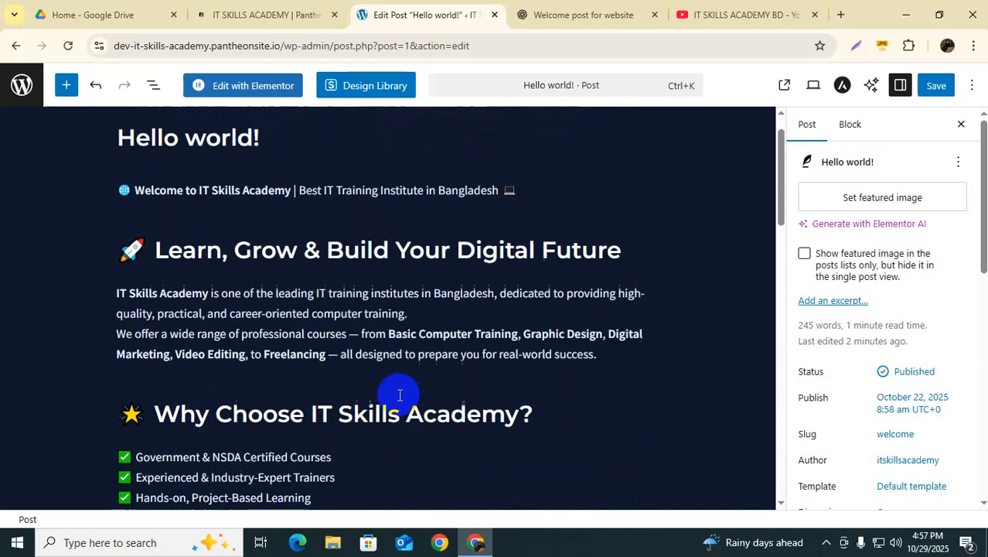
Step: Change the post title from 'Hello world!' to 'Hello Learner!'
{"action": "left_click", "coordinate": [135, 178]}
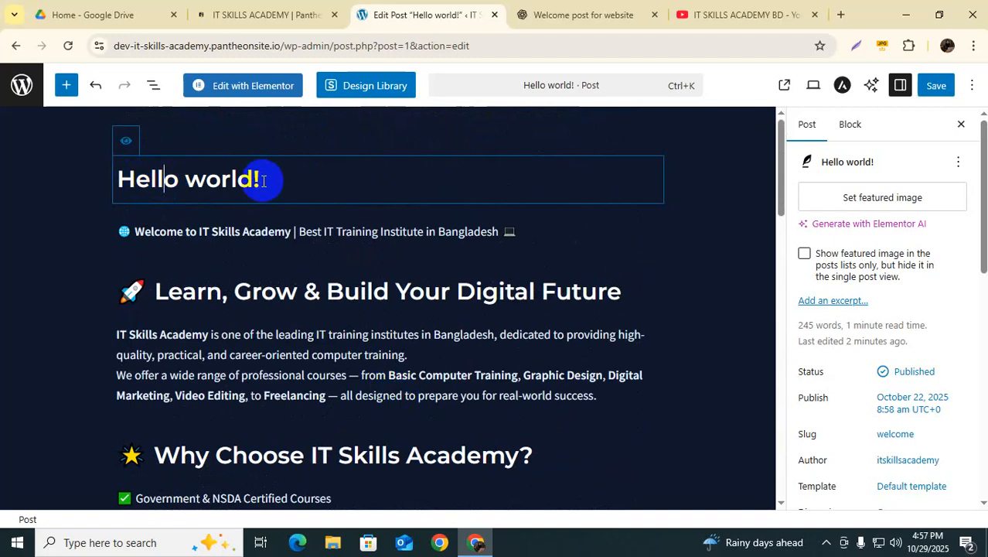
{"action": "left_click_drag", "start_coordinate": [253, 179], "coordinate": [126, 180]}
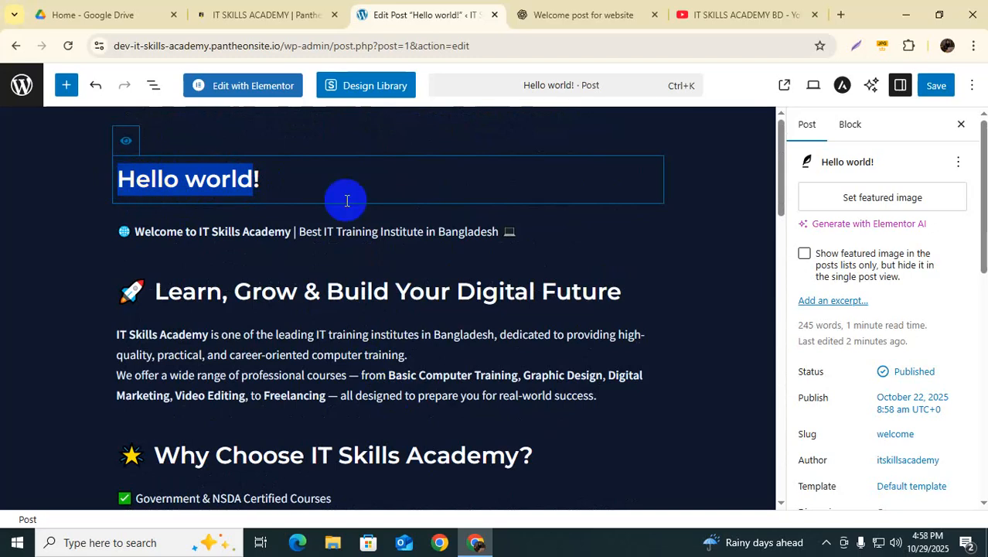
{"action": "key", "text": "Right"}
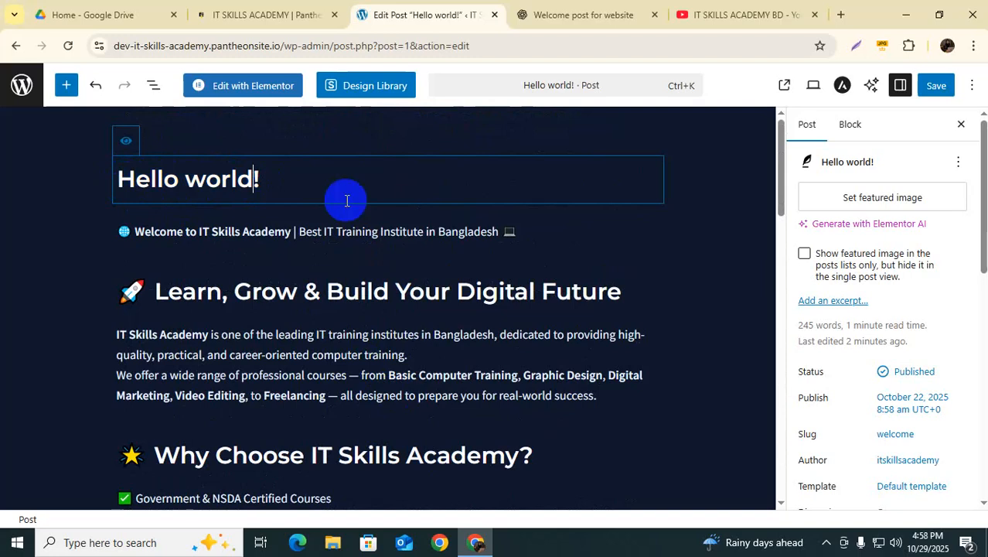
{"action": "key", "text": "BackSpace"}
{"action": "key", "text": "BackSpace"}
{"action": "key", "text": "BackSpace"}
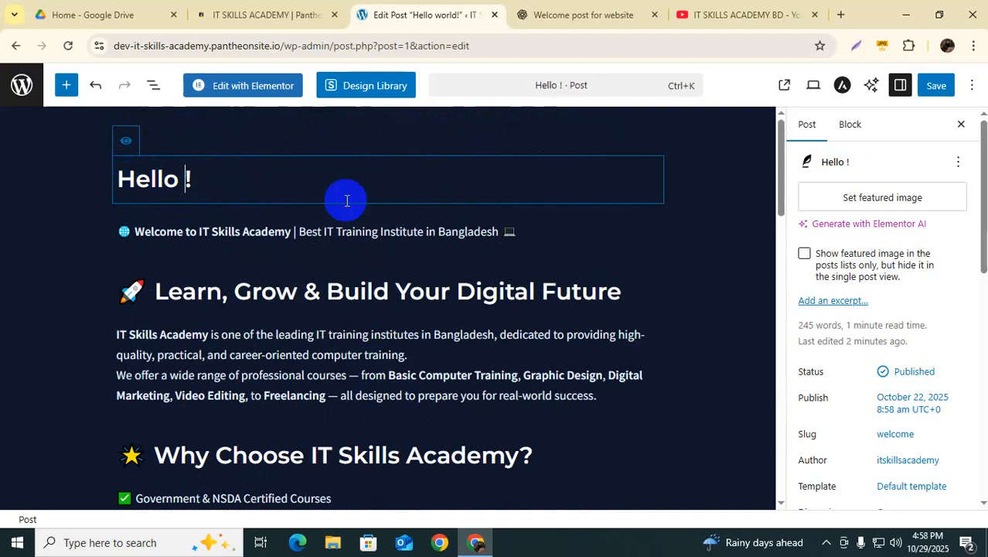
{"action": "type", "text": "Learner"}
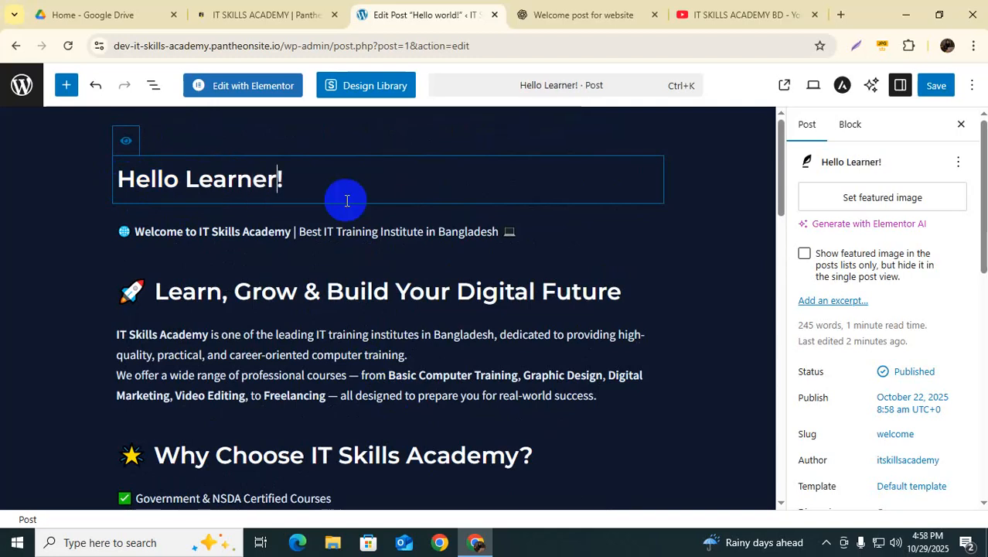
Step: Save the retitled post and view it live on the site
{"action": "left_click", "coordinate": [703, 263]}
{"action": "left_click", "coordinate": [937, 87]}
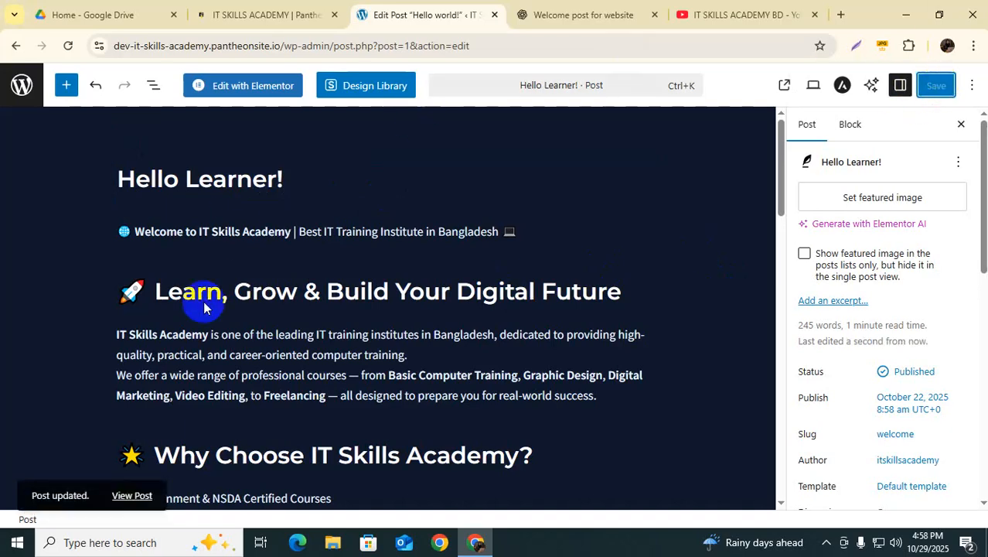
{"action": "left_click", "coordinate": [116, 511]}
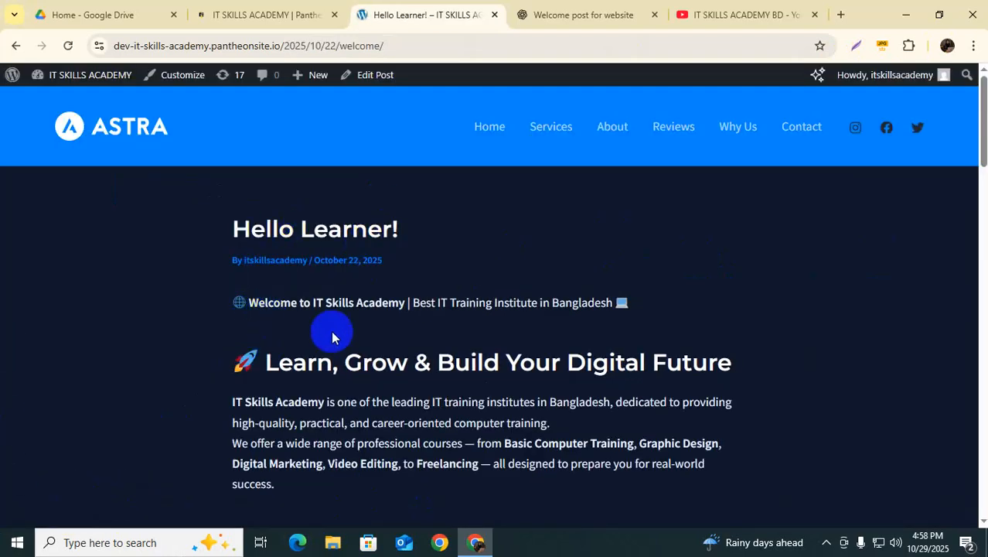
{"action": "scroll", "coordinate": [401, 336], "scroll_direction": "down", "scroll_amount": 2}
{"action": "scroll", "coordinate": [394, 352], "scroll_direction": "down", "scroll_amount": 4}
{"action": "scroll", "coordinate": [394, 352], "scroll_direction": "down", "scroll_amount": 3}
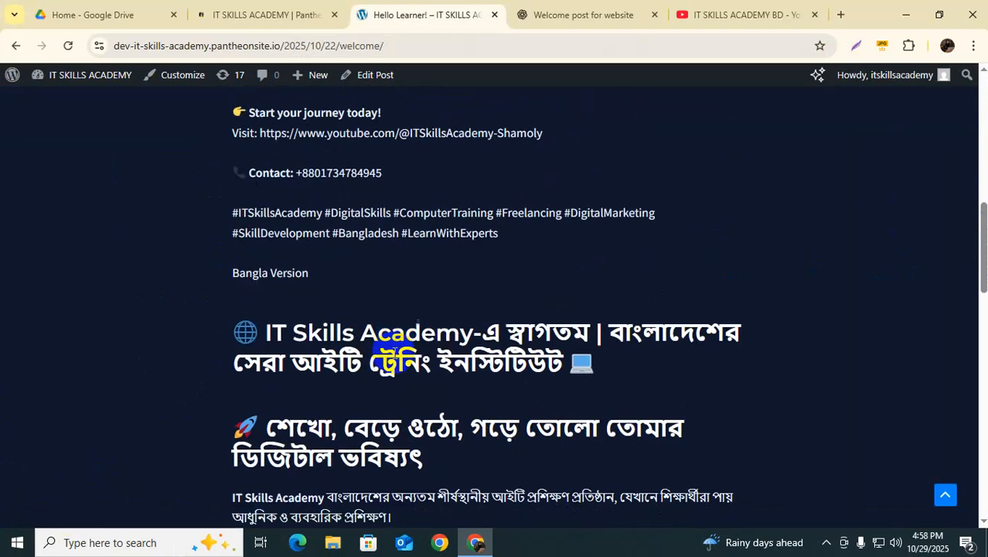
{"action": "scroll", "coordinate": [423, 419], "scroll_direction": "down", "scroll_amount": 2}
{"action": "scroll", "coordinate": [421, 404], "scroll_direction": "down", "scroll_amount": 10}
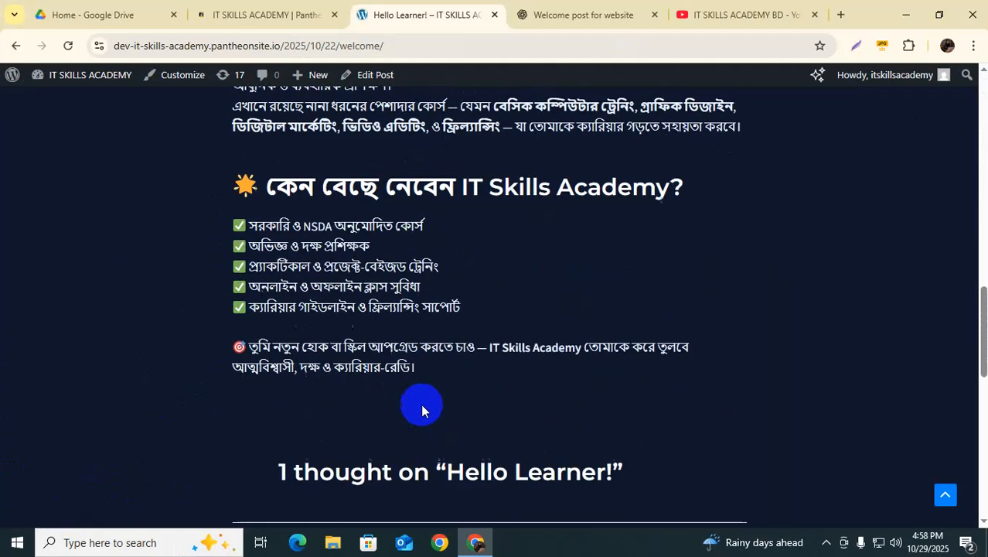
{"action": "scroll", "coordinate": [485, 394], "scroll_direction": "up", "scroll_amount": 15}
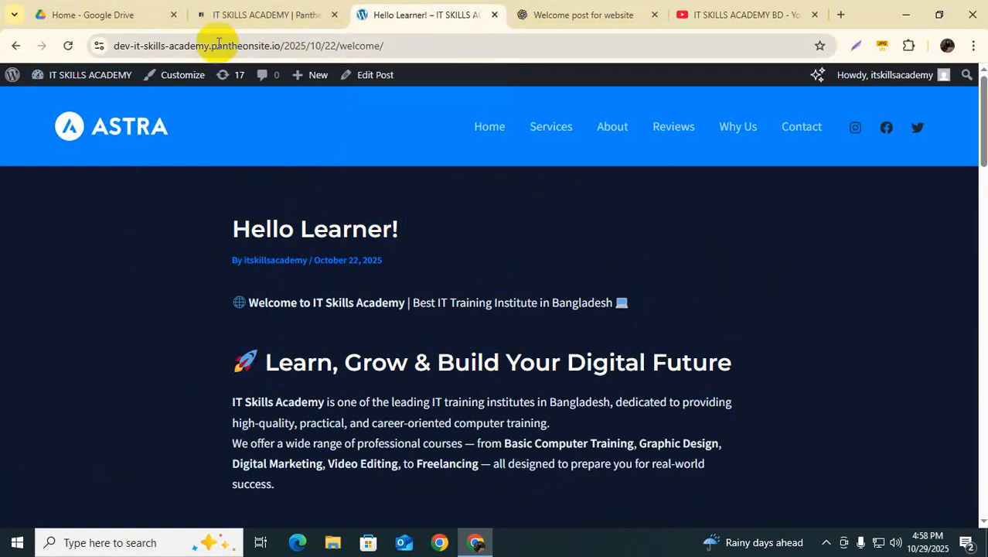
Step: Select the welcome post's full web address in the address bar for copying
{"action": "left_click", "coordinate": [384, 45]}
{"action": "key", "text": "End"}
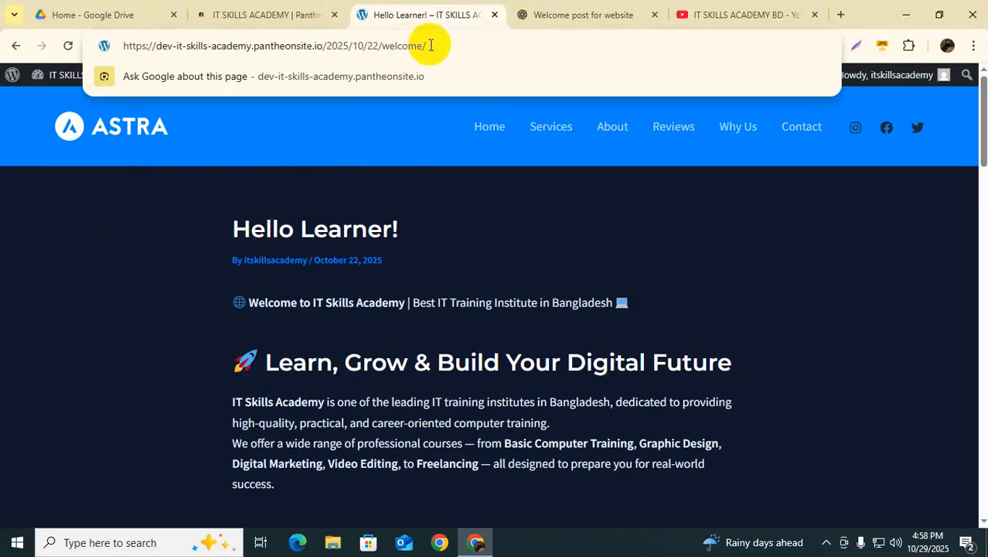
{"action": "left_click_drag", "start_coordinate": [441, 45], "coordinate": [116, 50]}
{"action": "key", "text": "ctrl+c"}
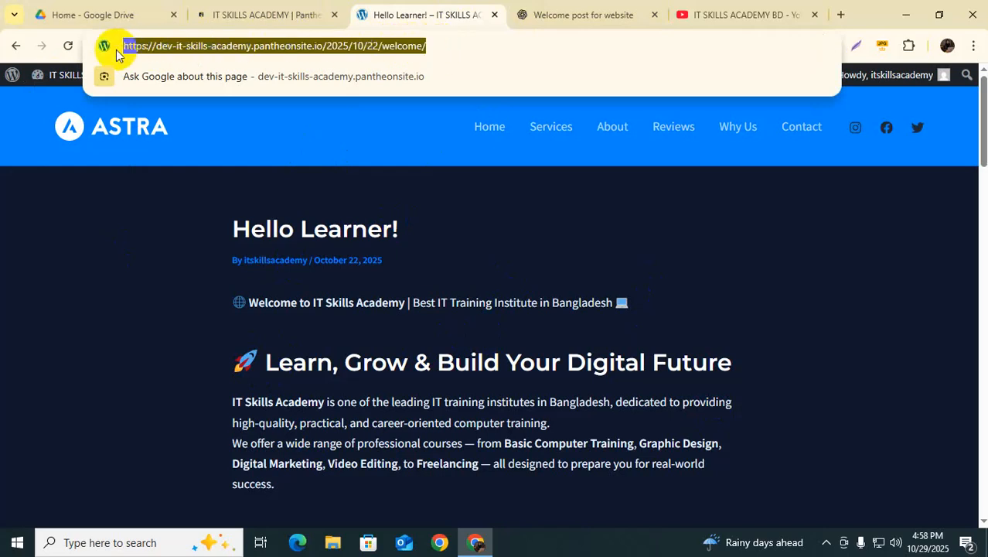
Step: Load the post's address in another Chrome profile's window and continue past the sandbox notice
{"action": "left_click", "coordinate": [947, 45]}
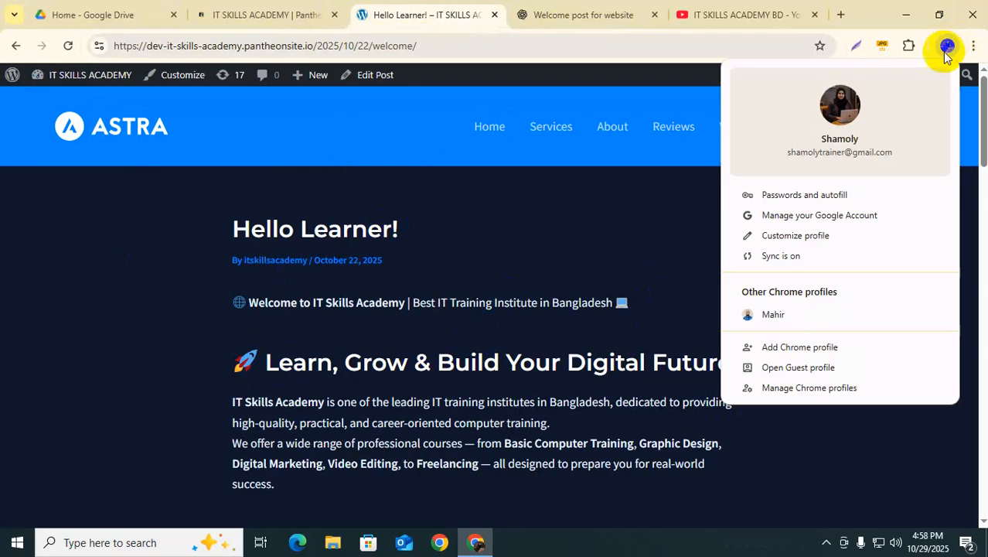
{"action": "left_click", "coordinate": [773, 314]}
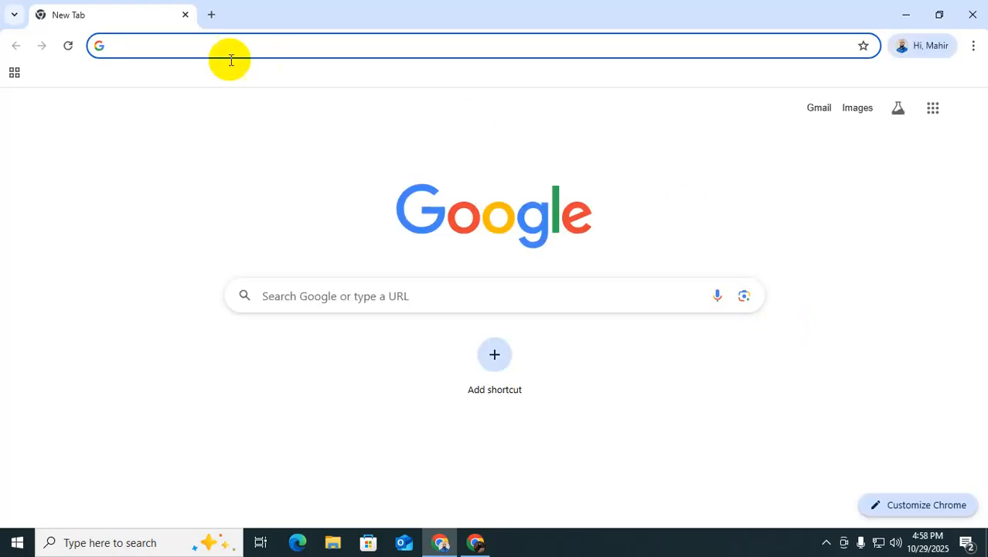
{"action": "key", "text": "ctrl+v"}
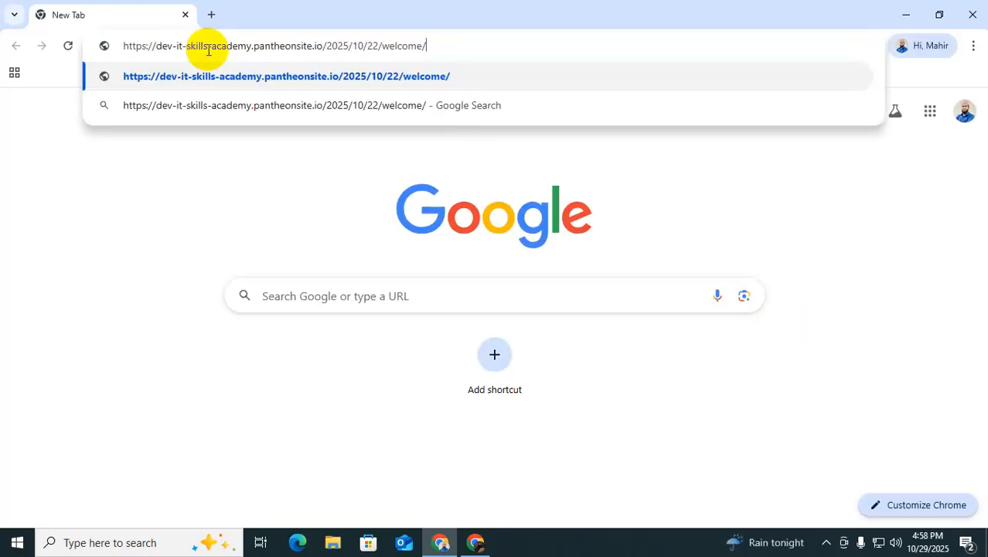
{"action": "key", "text": "Return"}
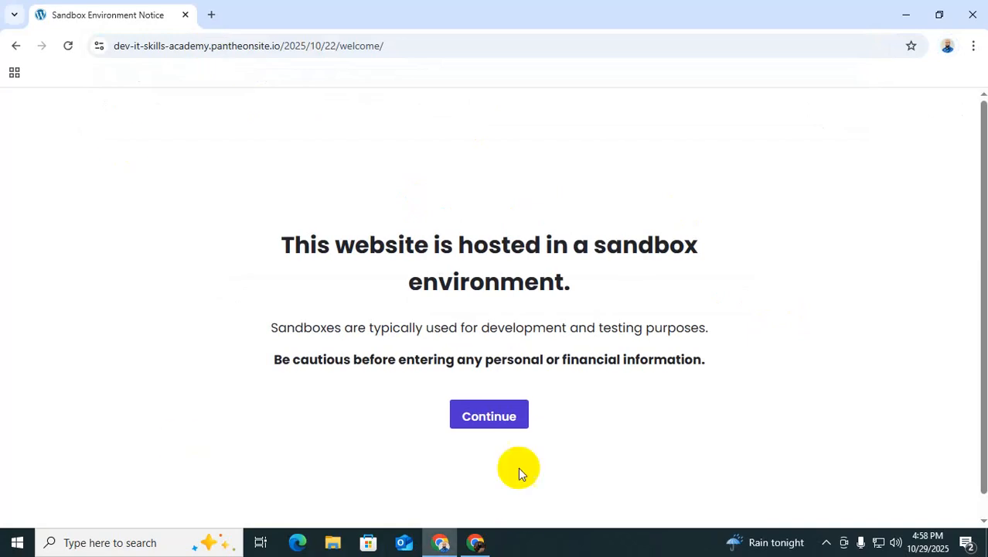
{"action": "left_click", "coordinate": [497, 424]}
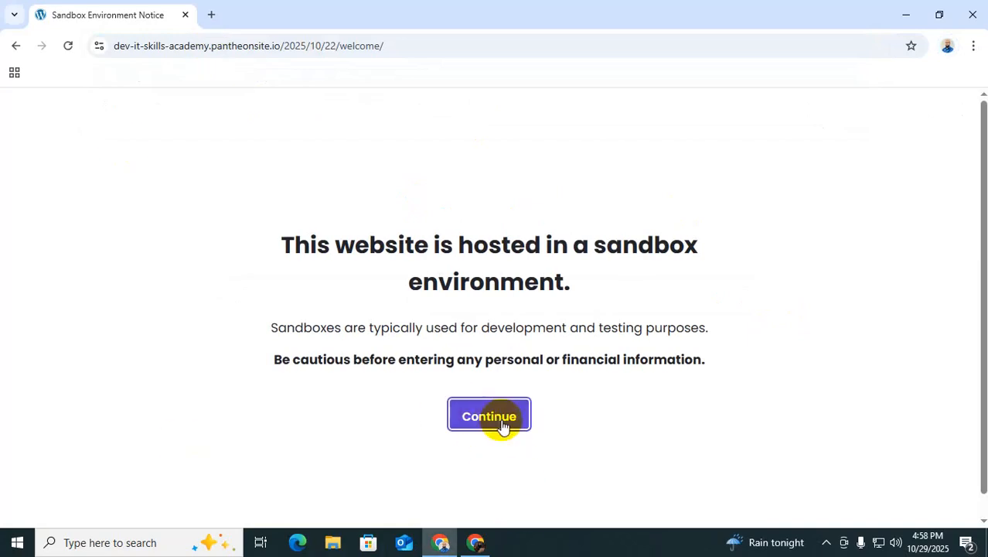